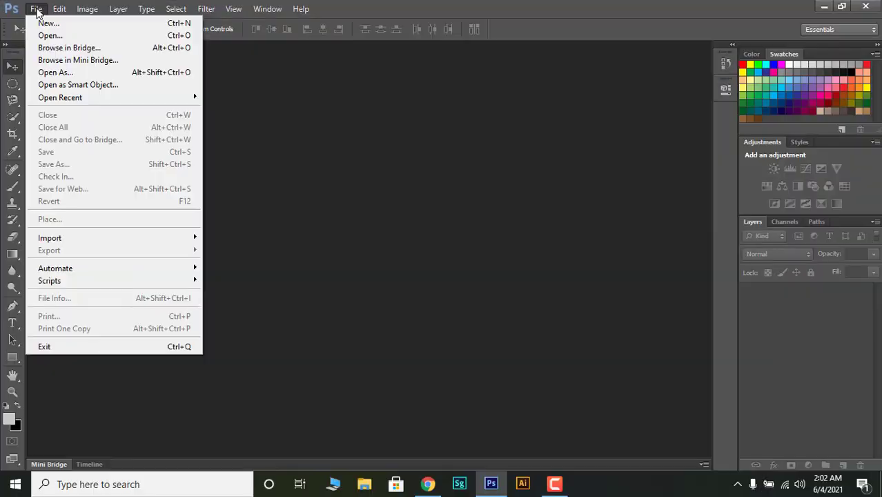
Step: Create a blank white 3000 × 2000 px document at 72 ppi
{"action": "left_click", "coordinate": [47, 23]}
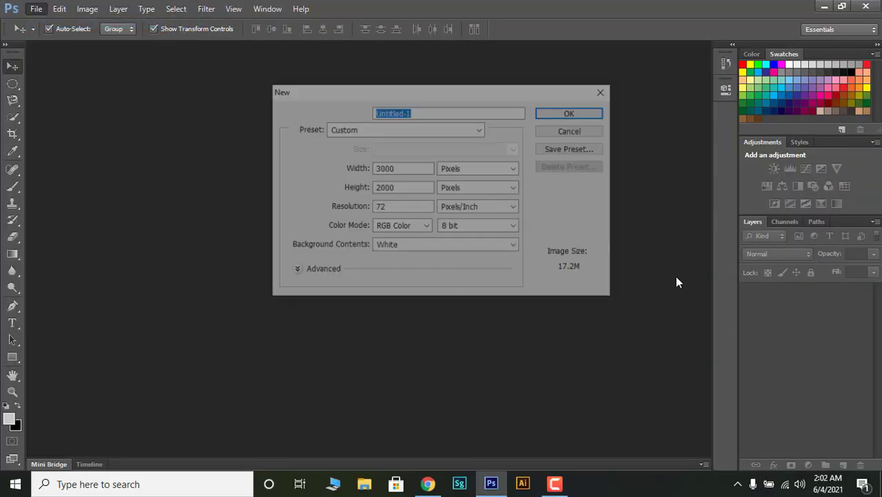
{"action": "left_click", "coordinate": [552, 113]}
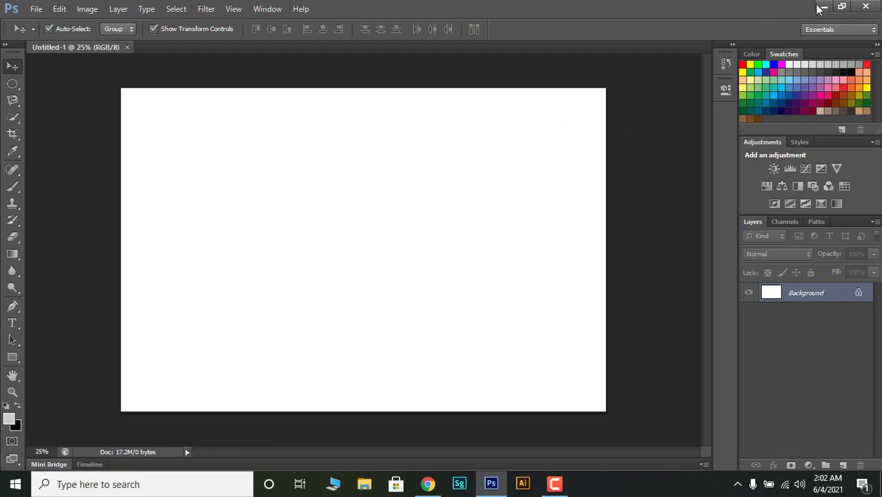
{"action": "left_click", "coordinate": [822, 7]}
Step: Set the foreground colour to light grey #d4d4d4
{"action": "mouse_move", "coordinate": [605, 91]}
{"action": "left_mouse_down"}
{"action": "mouse_move", "coordinate": [558, 294]}
{"action": "mouse_move", "coordinate": [635, 327]}
{"action": "left_mouse_up"}
{"action": "left_click", "coordinate": [10, 418]}
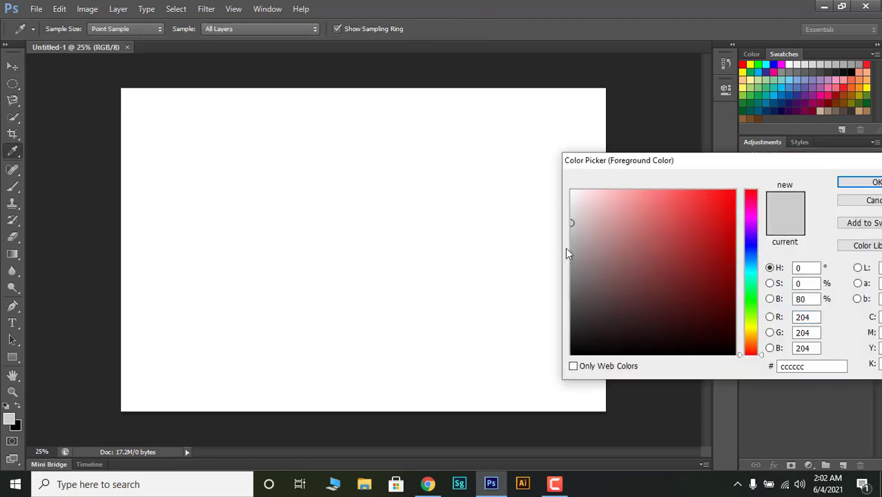
{"action": "left_click", "coordinate": [806, 65]}
{"action": "left_click_drag", "start_coordinate": [819, 367], "coordinate": [749, 369]}
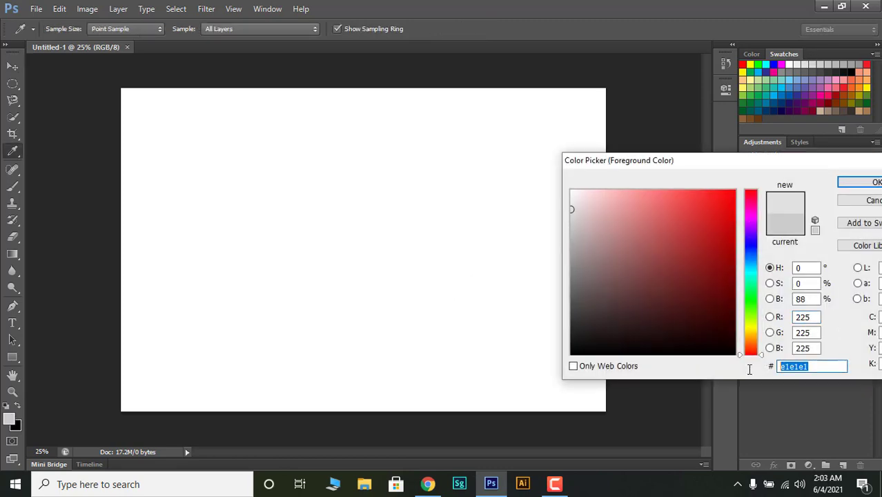
{"action": "type", "text": "d4d"}
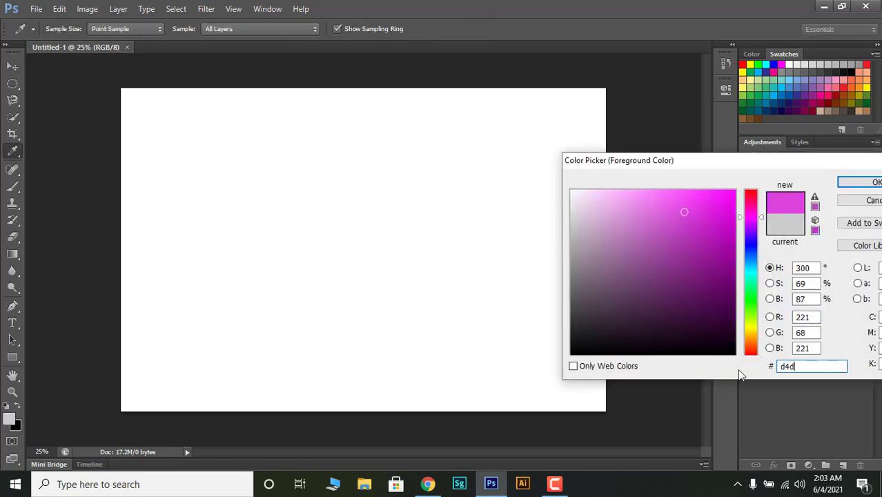
{"action": "type", "text": "4d4"}
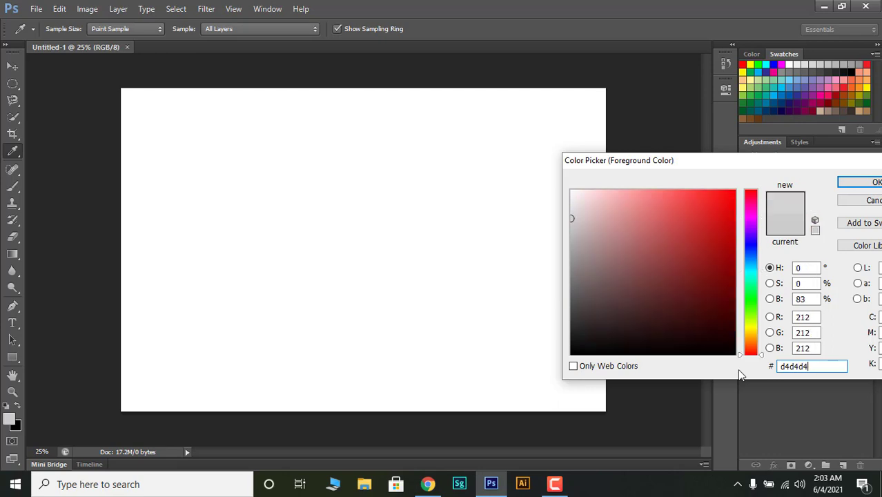
{"action": "key", "text": "Return"}
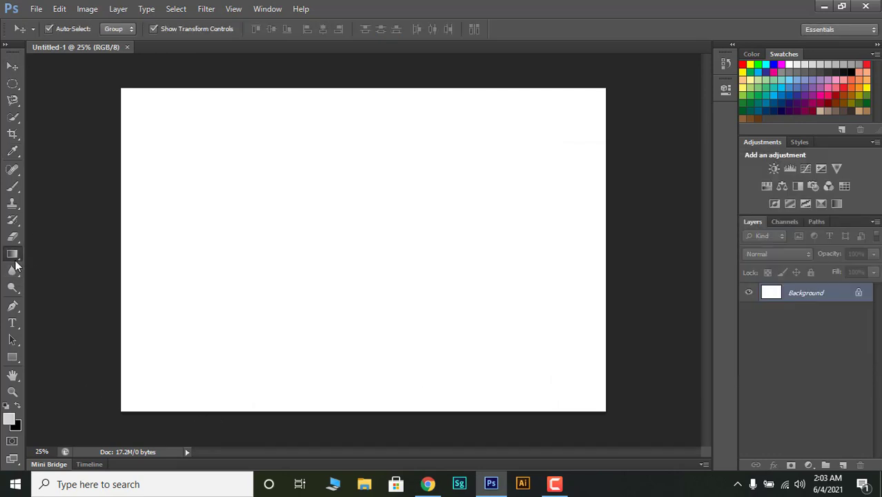
Step: Flood-fill the white canvas with the grey using the Paint Bucket
{"action": "left_click_drag", "start_coordinate": [13, 254], "coordinate": [44, 263]}
{"action": "left_click", "coordinate": [404, 274]}
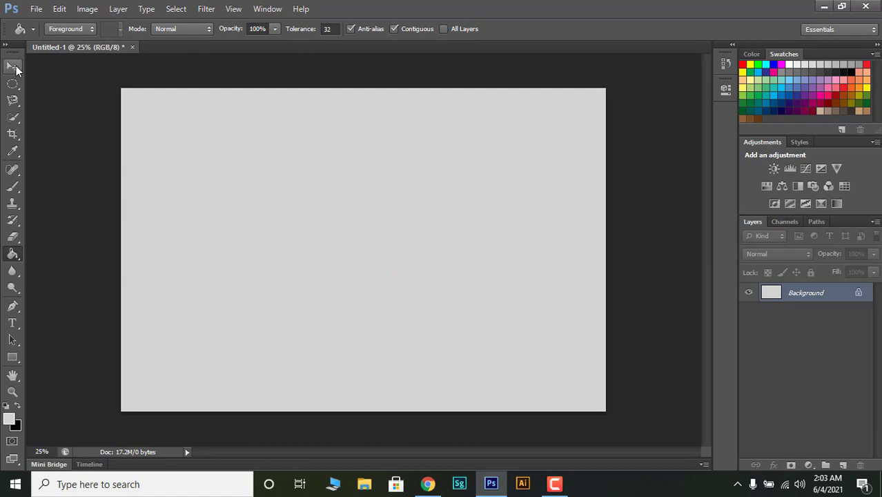
{"action": "left_click", "coordinate": [13, 66]}
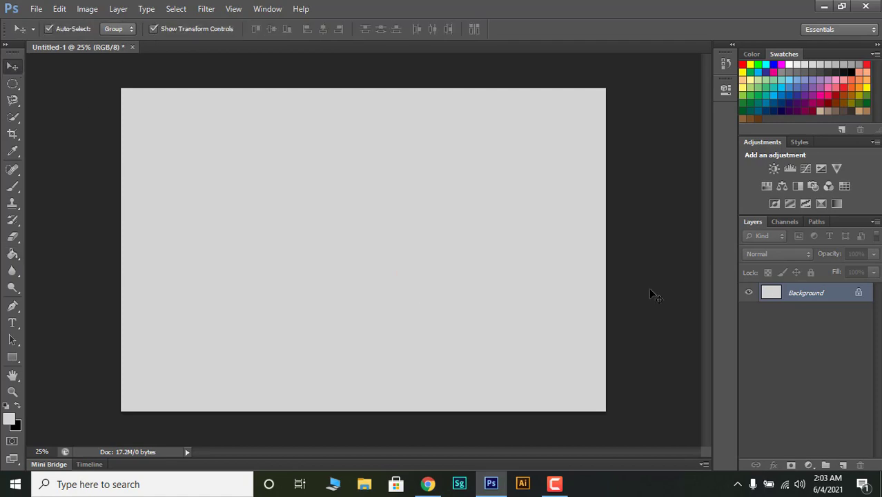
{"action": "left_click", "coordinate": [823, 6]}
Step: Place the back2 forest photo, enlarge it to cover the canvas, and rasterize it
{"action": "mouse_move", "coordinate": [612, 232]}
{"action": "left_mouse_down"}
{"action": "mouse_move", "coordinate": [495, 489]}
{"action": "mouse_move", "coordinate": [468, 390]}
{"action": "left_mouse_up"}
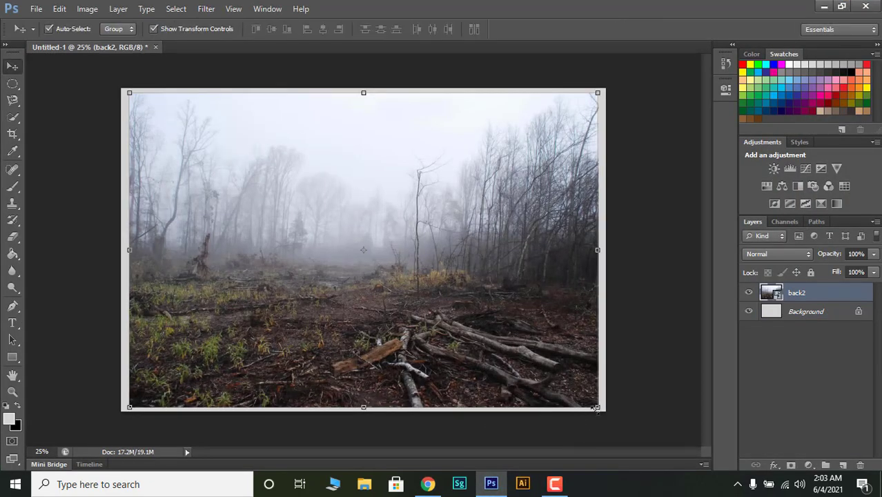
{"action": "left_click_drag", "start_coordinate": [598, 408], "coordinate": [608, 414]}
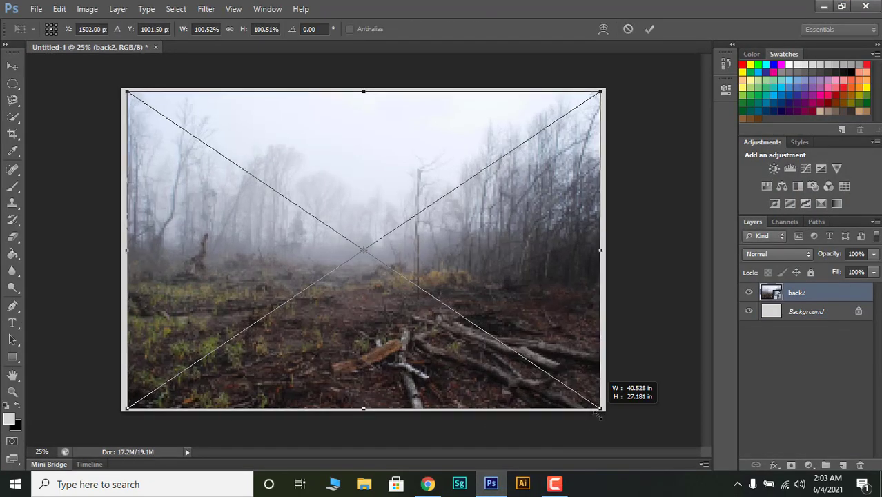
{"action": "key", "text": "Return"}
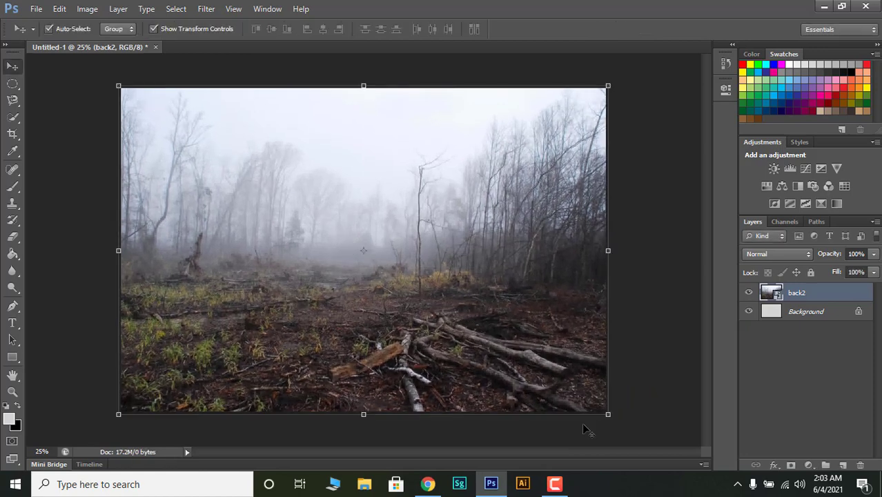
{"action": "right_click", "coordinate": [817, 302]}
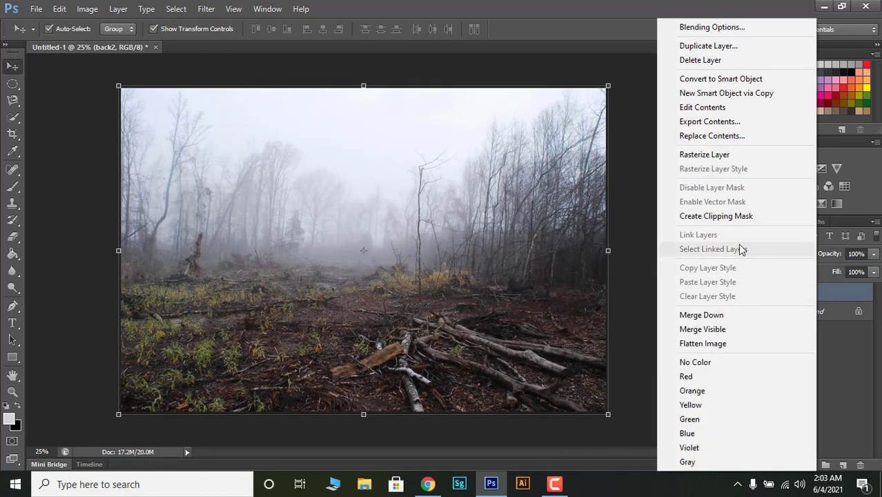
{"action": "left_click", "coordinate": [705, 156]}
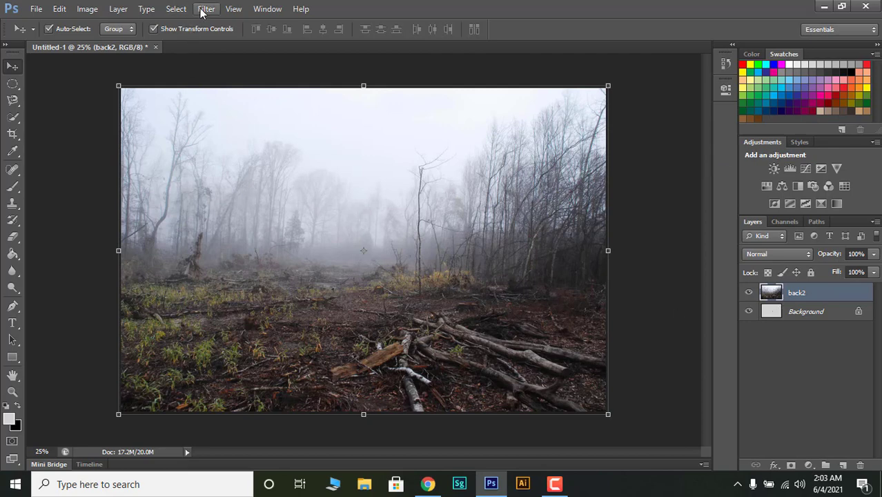
{"action": "left_click", "coordinate": [824, 6]}
Step: Place the stone photo and enlarge it across the canvas bottom
{"action": "mouse_move", "coordinate": [611, 222]}
{"action": "left_mouse_down"}
{"action": "mouse_move", "coordinate": [569, 372]}
{"action": "mouse_move", "coordinate": [430, 343]}
{"action": "left_mouse_up"}
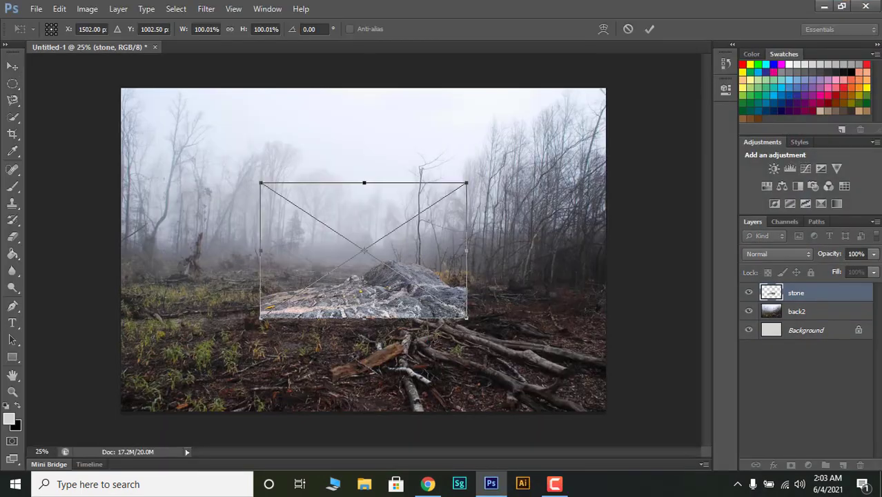
{"action": "left_click_drag", "start_coordinate": [468, 320], "coordinate": [606, 426]}
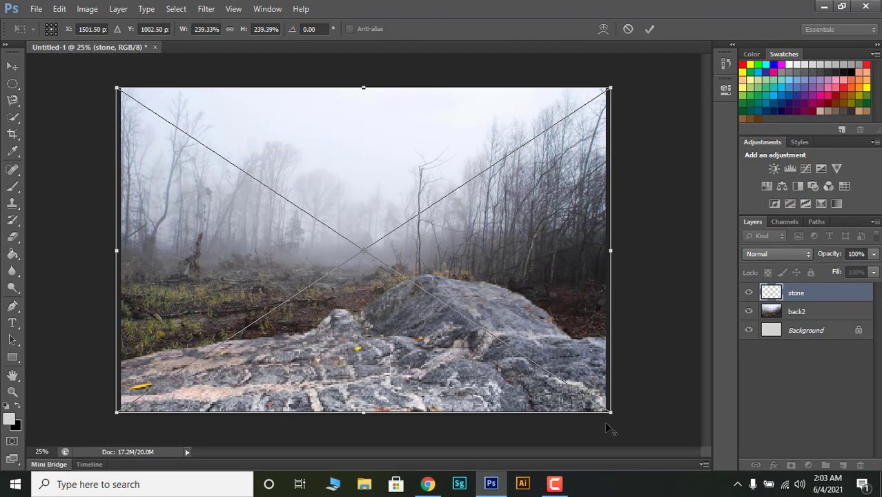
{"action": "key", "text": "Return"}
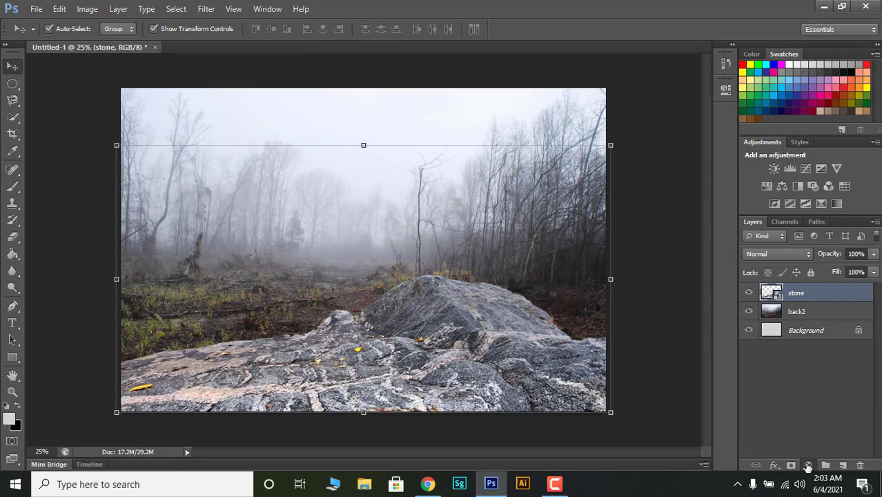
Step: Add a clipped Hue/Saturation layer on the stone with Hue -95, Saturation +36
{"action": "left_click", "coordinate": [809, 467]}
{"action": "left_click", "coordinate": [787, 310]}
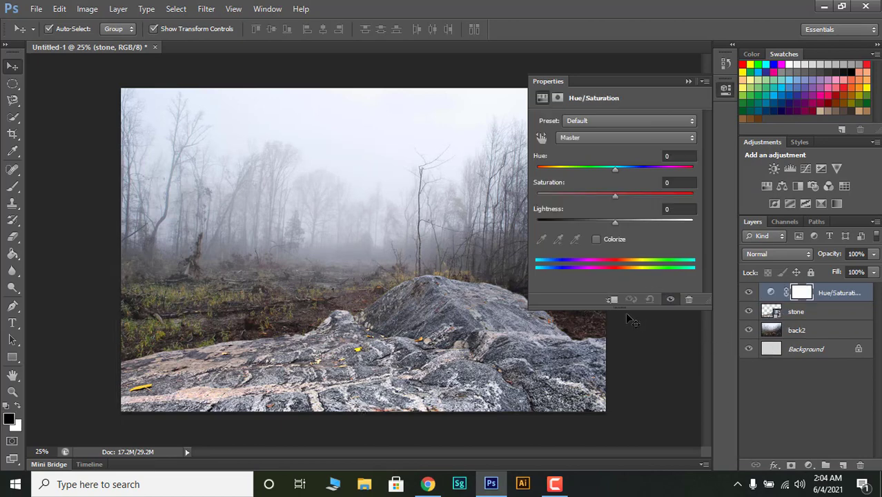
{"action": "left_click", "coordinate": [613, 299]}
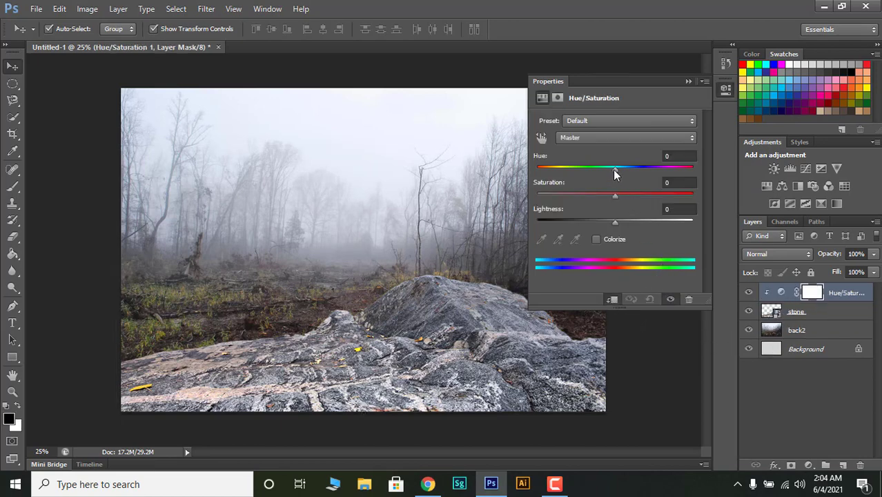
{"action": "mouse_move", "coordinate": [616, 168]}
{"action": "left_mouse_down"}
{"action": "mouse_move", "coordinate": [543, 171]}
{"action": "mouse_move", "coordinate": [564, 179]}
{"action": "left_mouse_up"}
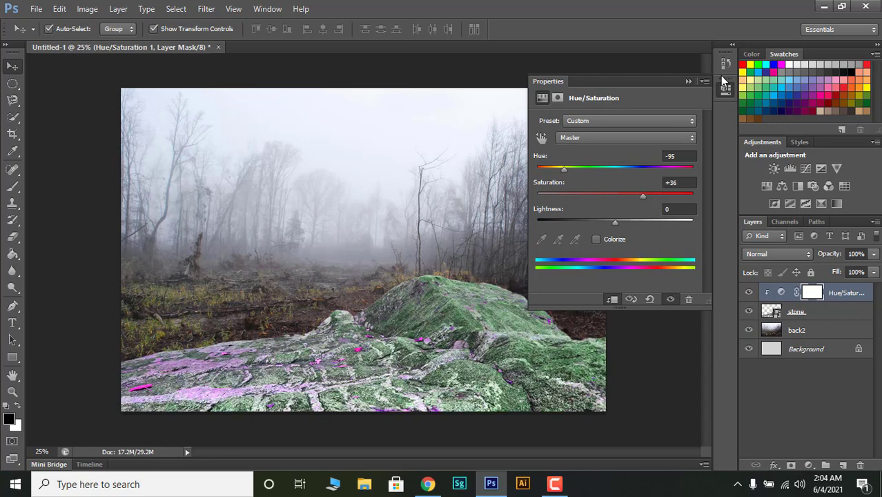
{"action": "left_click", "coordinate": [687, 82]}
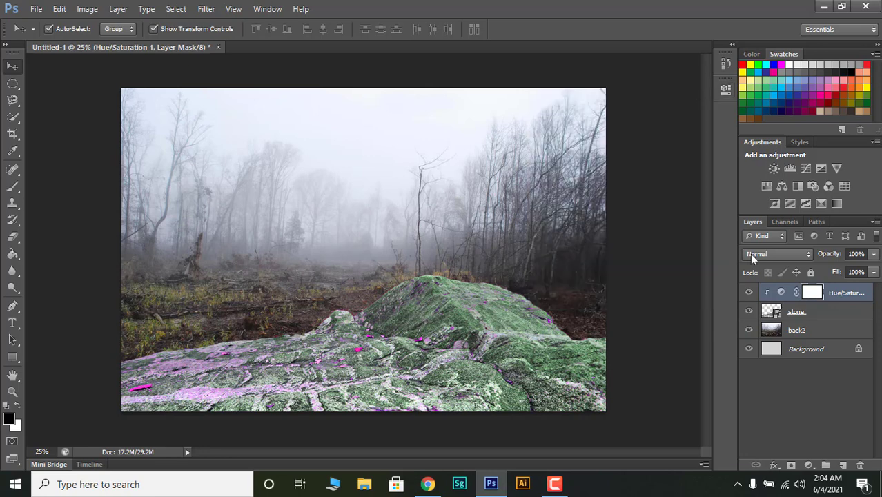
{"action": "left_click", "coordinate": [814, 316]}
Step: Add a Curves adjustment with the midpoint pulled down to darken the stone
{"action": "left_click", "coordinate": [808, 465]}
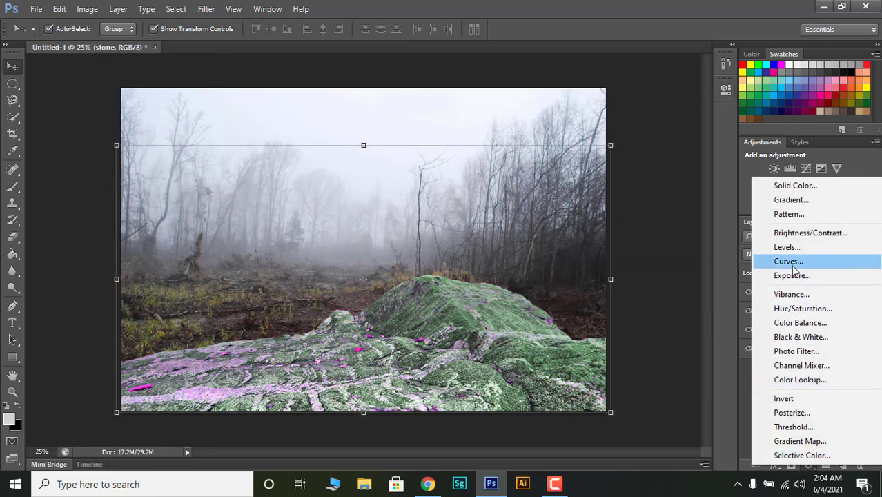
{"action": "left_click", "coordinate": [794, 269]}
{"action": "left_click_drag", "start_coordinate": [632, 222], "coordinate": [647, 211]}
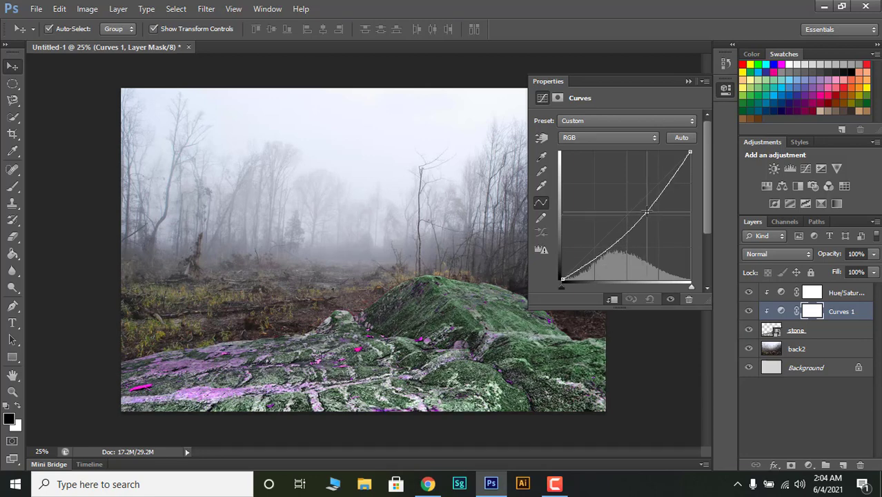
{"action": "left_click_drag", "start_coordinate": [647, 211], "coordinate": [646, 216]}
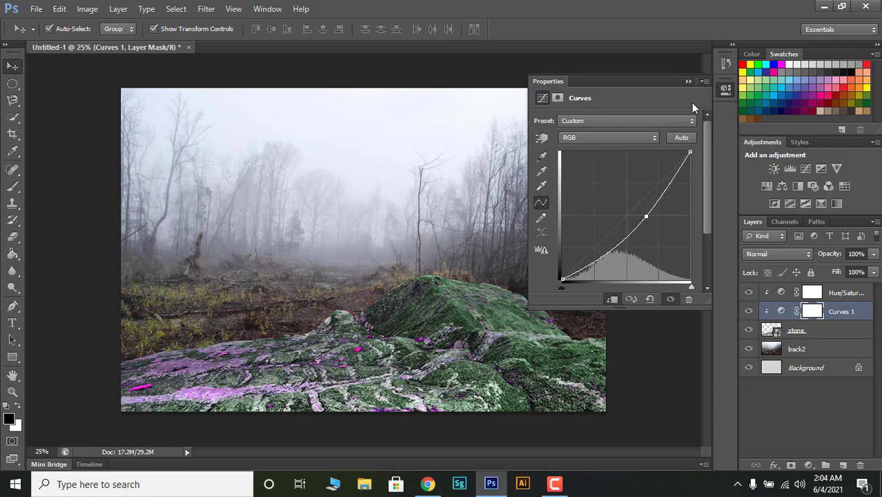
{"action": "left_click", "coordinate": [688, 82]}
Step: Merge the stone, Curves and Hue/Saturation layers into one layer
{"action": "left_click", "coordinate": [845, 328]}
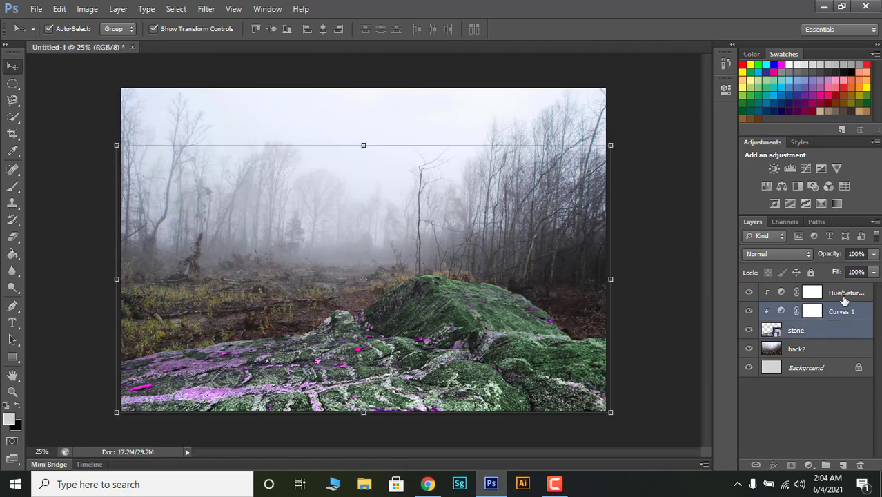
{"action": "left_click", "coordinate": [843, 296], "text": "shift"}
{"action": "right_click", "coordinate": [843, 296]}
{"action": "left_click", "coordinate": [764, 316]}
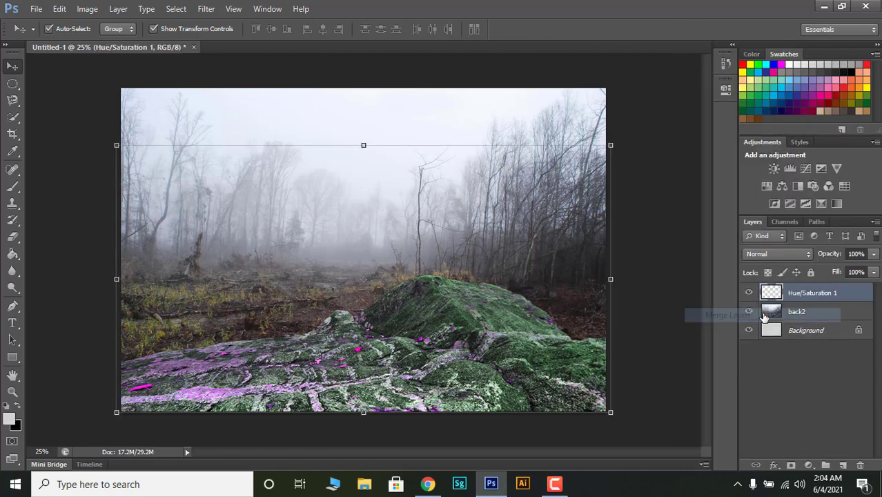
{"action": "left_click", "coordinate": [824, 6]}
Step: Shrink the cloaked woman hj layer and move her down onto the rock
{"action": "left_click", "coordinate": [491, 484]}
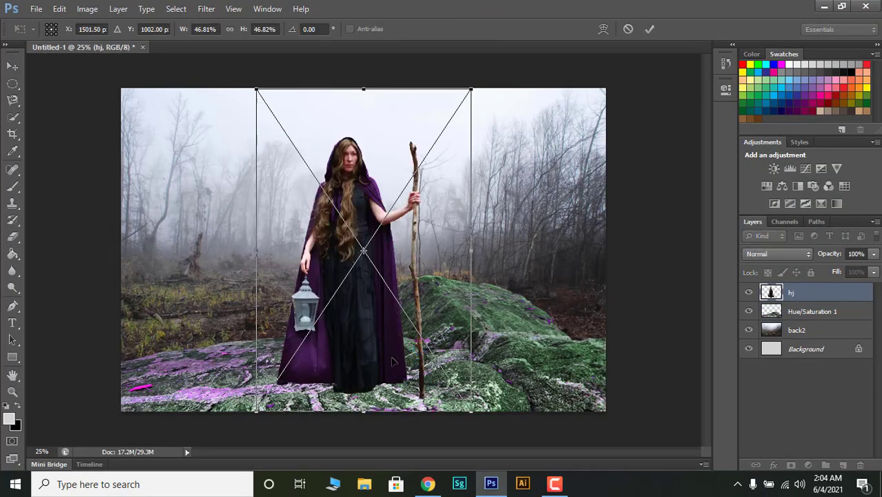
{"action": "mouse_move", "coordinate": [393, 357]}
{"action": "left_mouse_down"}
{"action": "mouse_move", "coordinate": [408, 323]}
{"action": "mouse_move", "coordinate": [407, 345]}
{"action": "left_mouse_up"}
{"action": "key", "text": "Return"}
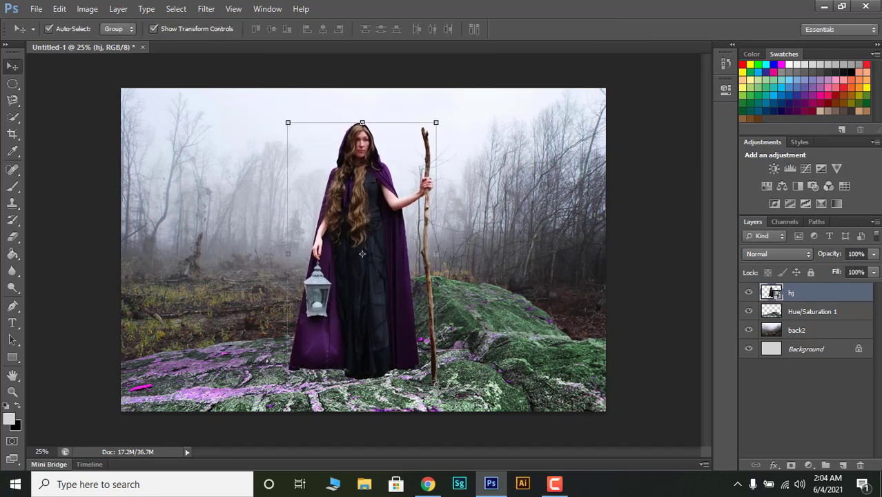
{"action": "key", "text": "ctrl+t"}
{"action": "mouse_move", "coordinate": [435, 384]}
{"action": "left_mouse_down"}
{"action": "mouse_move", "coordinate": [457, 362]}
{"action": "mouse_move", "coordinate": [443, 346]}
{"action": "left_mouse_up"}
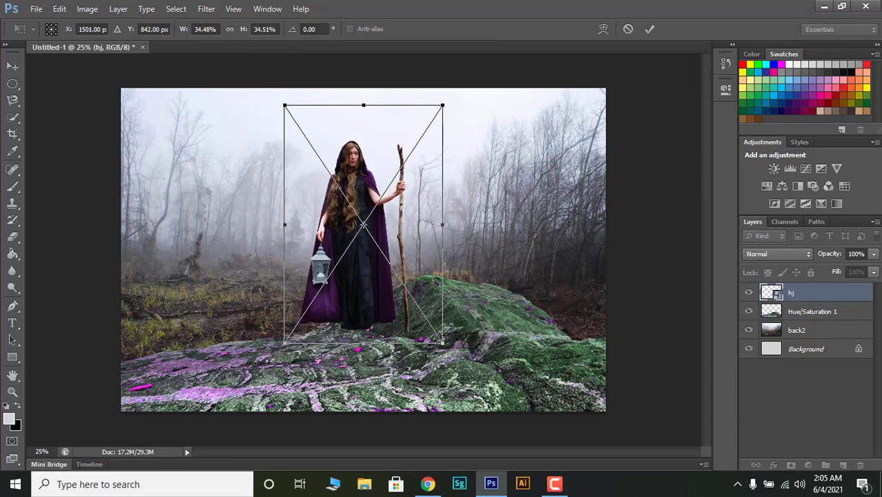
{"action": "key", "text": "Return"}
{"action": "mouse_move", "coordinate": [381, 294]}
{"action": "left_mouse_down"}
{"action": "mouse_move", "coordinate": [369, 327]}
{"action": "mouse_move", "coordinate": [360, 327]}
{"action": "left_mouse_up"}
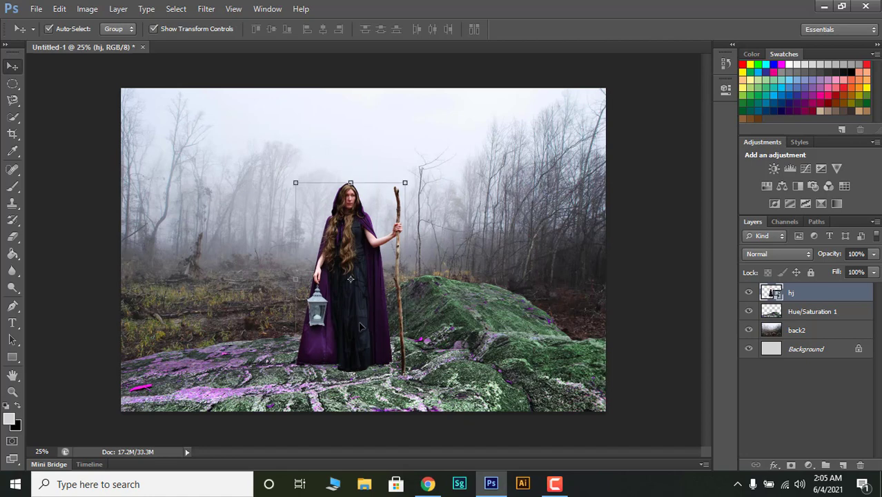
Step: Merge the Hue/Saturation 1 layer into the hj layer
{"action": "left_click", "coordinate": [813, 312], "text": "shift"}
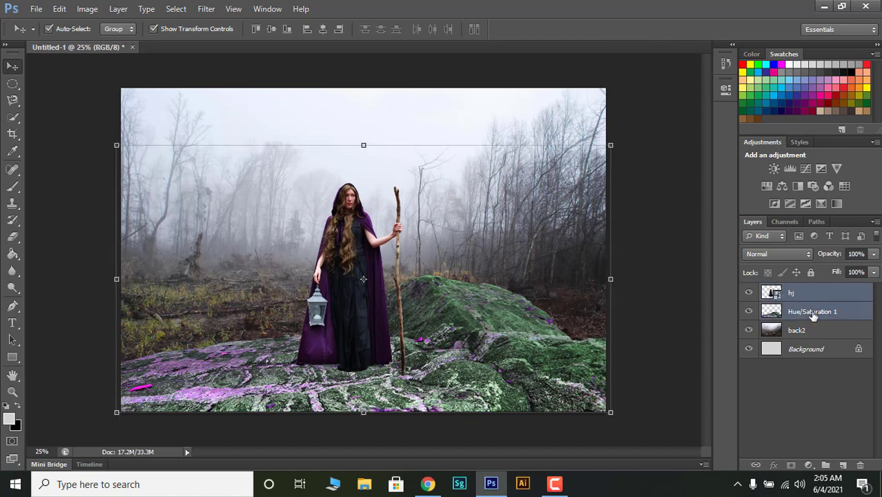
{"action": "right_click", "coordinate": [813, 312]}
{"action": "left_click", "coordinate": [716, 311]}
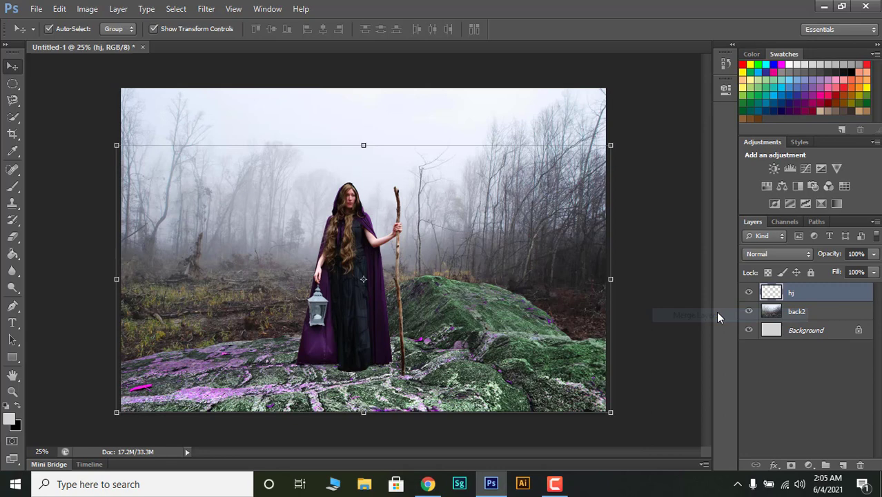
{"action": "right_click", "coordinate": [808, 292]}
Step: Apply a Gaussian Blur to the back2 layer, then undo it
{"action": "left_click", "coordinate": [634, 289]}
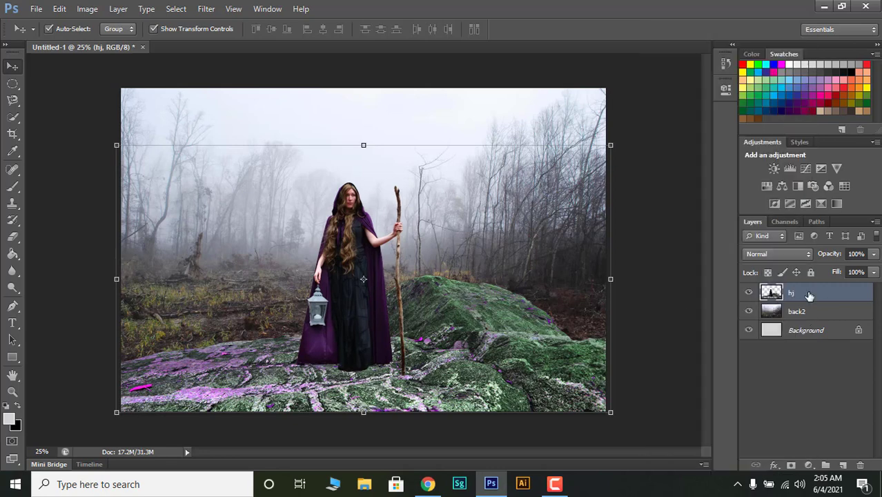
{"action": "left_click", "coordinate": [810, 318]}
{"action": "left_click", "coordinate": [205, 9]}
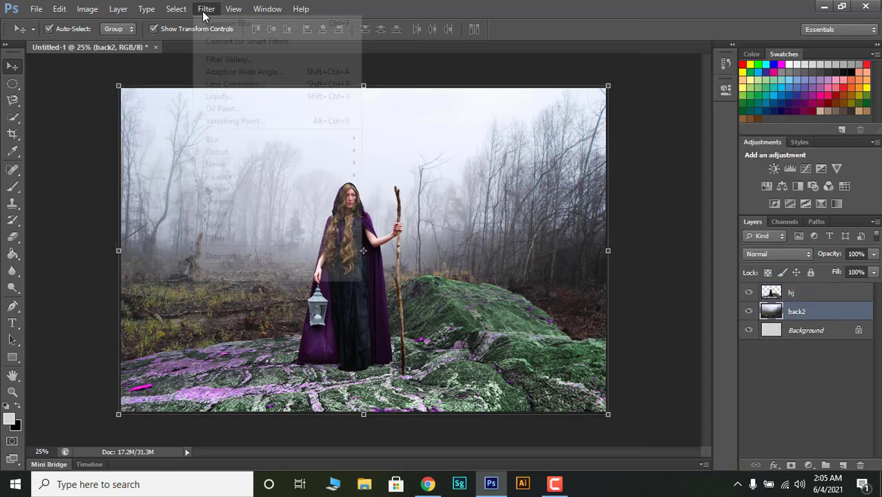
{"action": "mouse_move", "coordinate": [276, 139]}
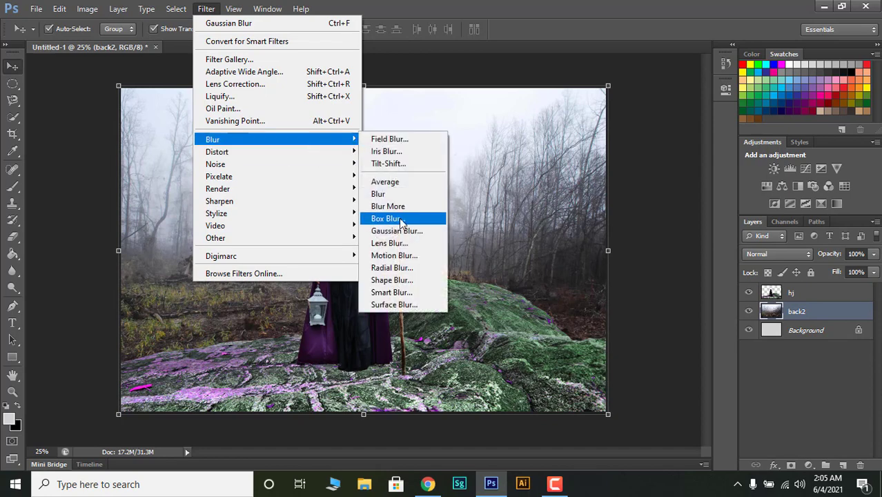
{"action": "left_click", "coordinate": [400, 234]}
{"action": "left_click", "coordinate": [649, 127]}
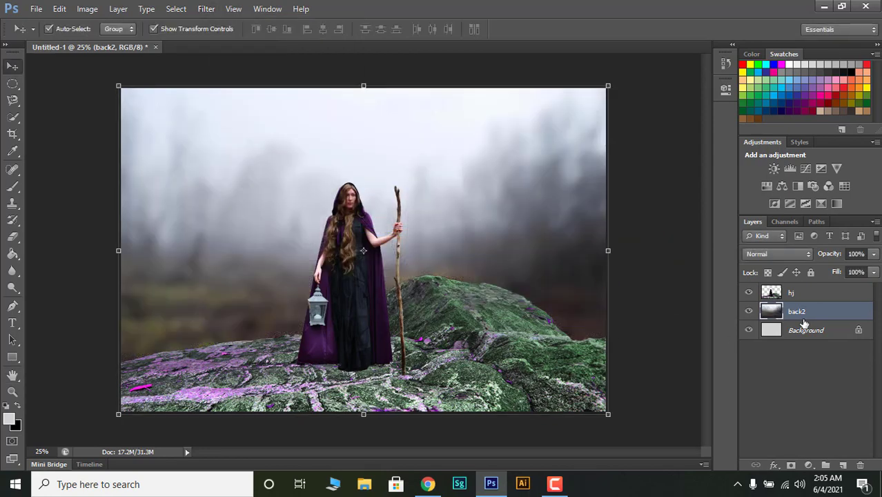
{"action": "key", "text": "ctrl+z"}
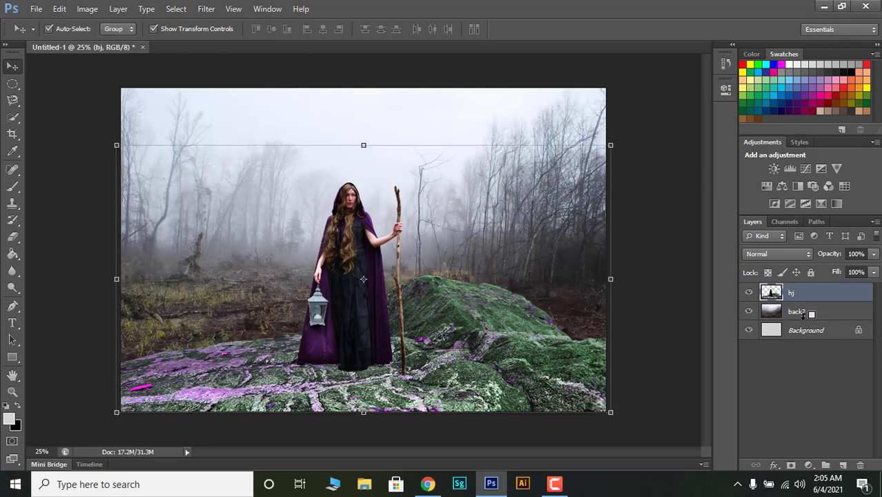
Step: Duplicate back2, blur the copy with a 25-pixel Gaussian Blur, and add a layer mask
{"action": "key", "text": "ctrl+j"}
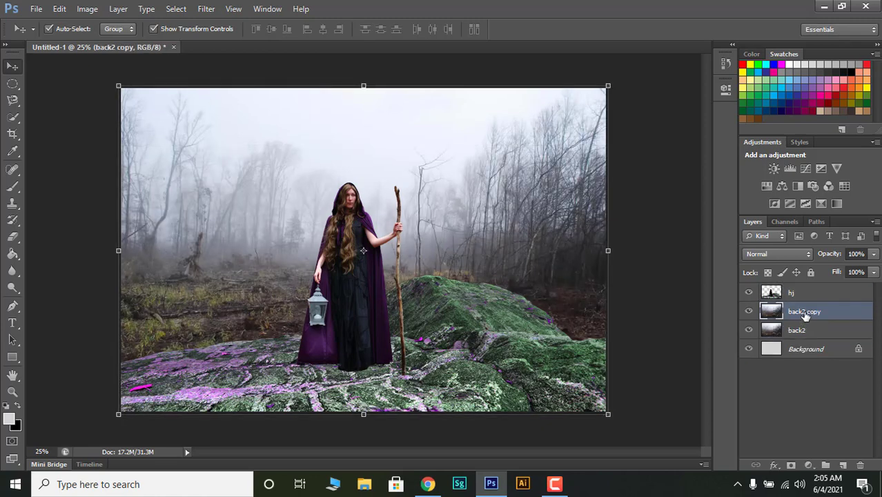
{"action": "left_click", "coordinate": [205, 8]}
{"action": "mouse_move", "coordinate": [213, 139]}
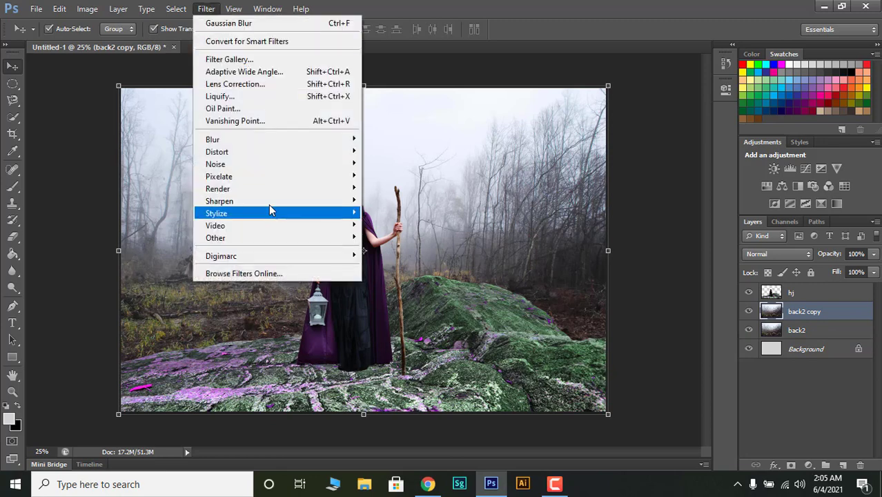
{"action": "left_click", "coordinate": [421, 230]}
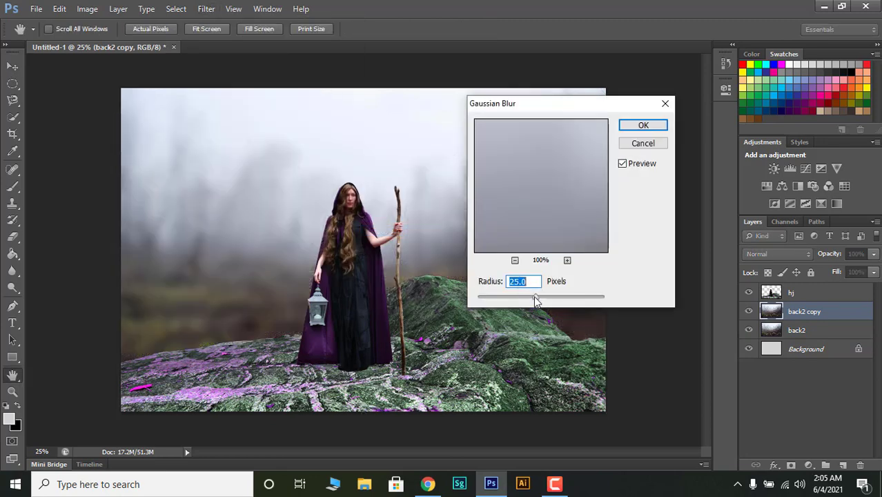
{"action": "left_click", "coordinate": [640, 124]}
{"action": "key", "text": "ctrl+t"}
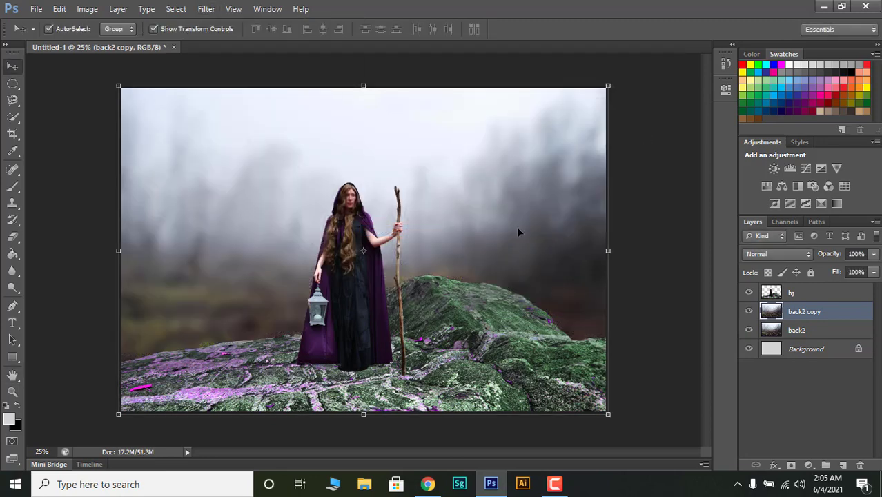
{"action": "left_click", "coordinate": [791, 465]}
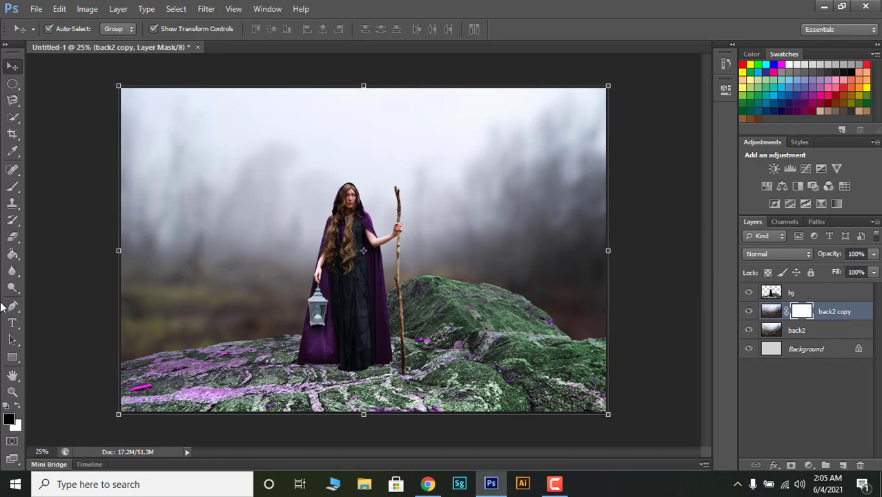
Step: Draw light grey gradients on the back2 copy mask to fade it toward the rocks
{"action": "right_click", "coordinate": [14, 256]}
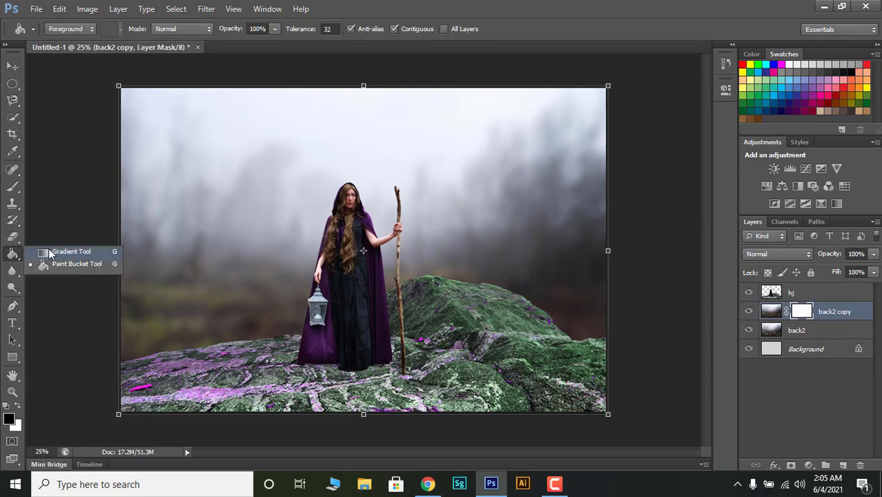
{"action": "left_click", "coordinate": [49, 253]}
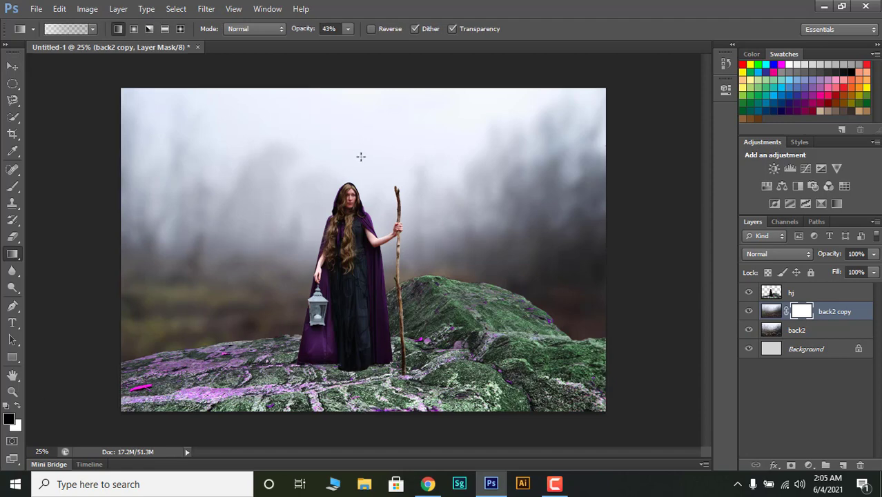
{"action": "mouse_move", "coordinate": [358, 131]}
{"action": "left_mouse_down"}
{"action": "mouse_move", "coordinate": [357, 335]}
{"action": "mouse_move", "coordinate": [345, 333]}
{"action": "left_mouse_up"}
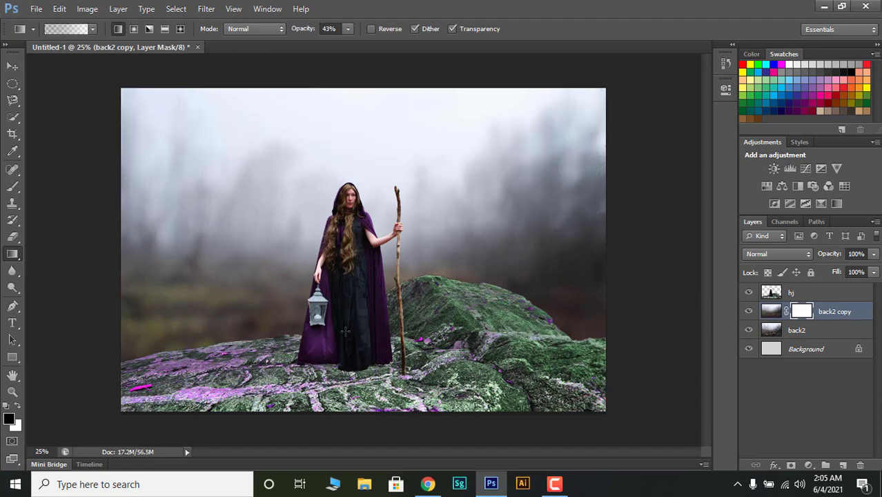
{"action": "left_click", "coordinate": [19, 407]}
{"action": "left_click", "coordinate": [11, 420]}
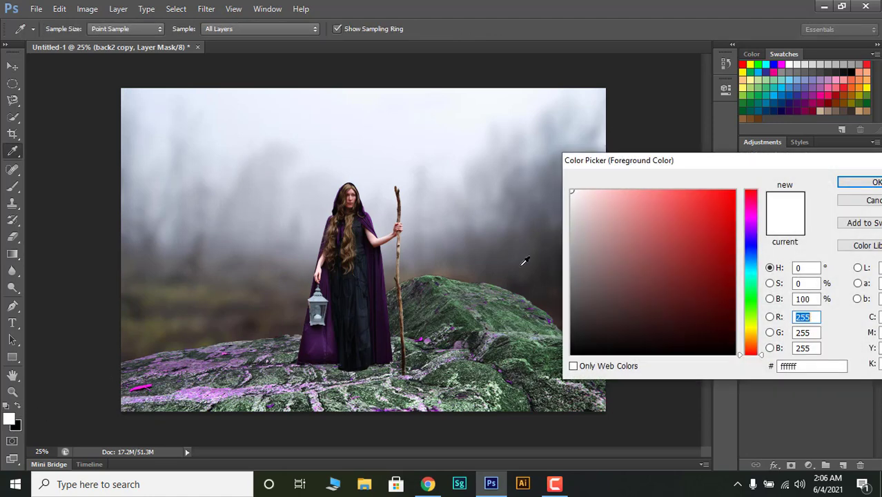
{"action": "left_click", "coordinate": [818, 65]}
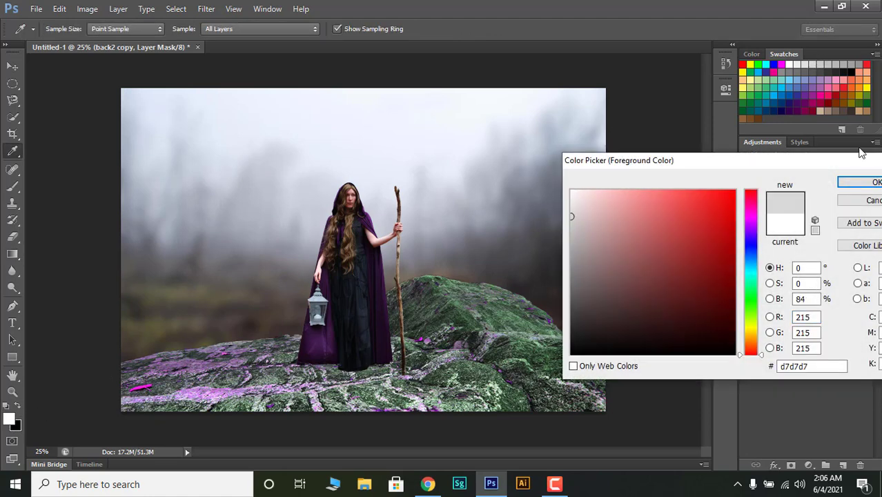
{"action": "left_click", "coordinate": [875, 181]}
{"action": "left_click_drag", "start_coordinate": [373, 149], "coordinate": [376, 316]}
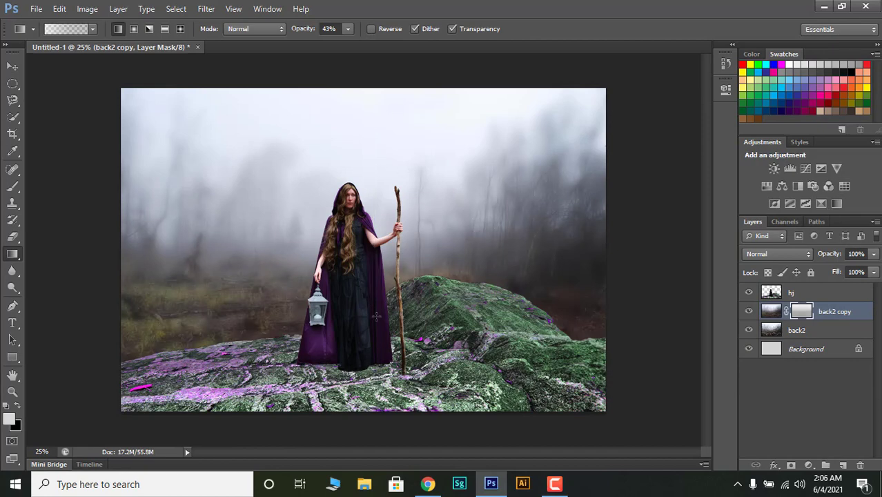
Step: Hide the original back2 layer, keeping the back2 copy mask unapplied
{"action": "left_click", "coordinate": [749, 330]}
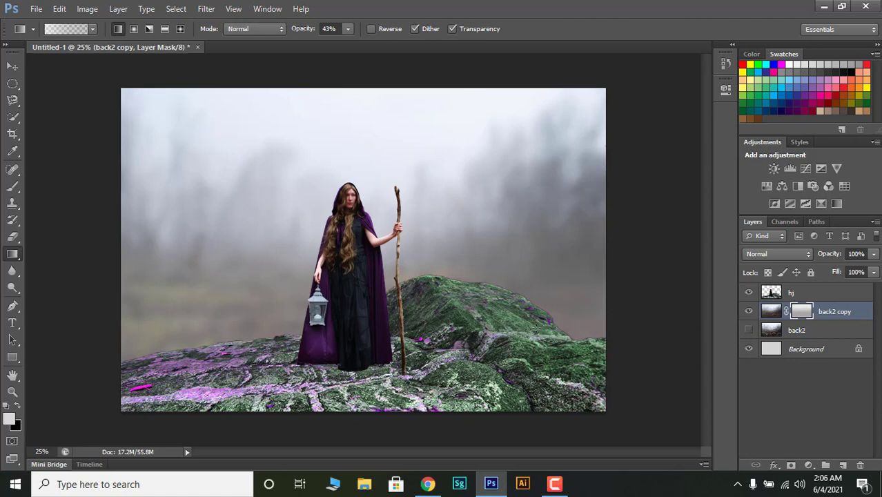
{"action": "left_click", "coordinate": [13, 67]}
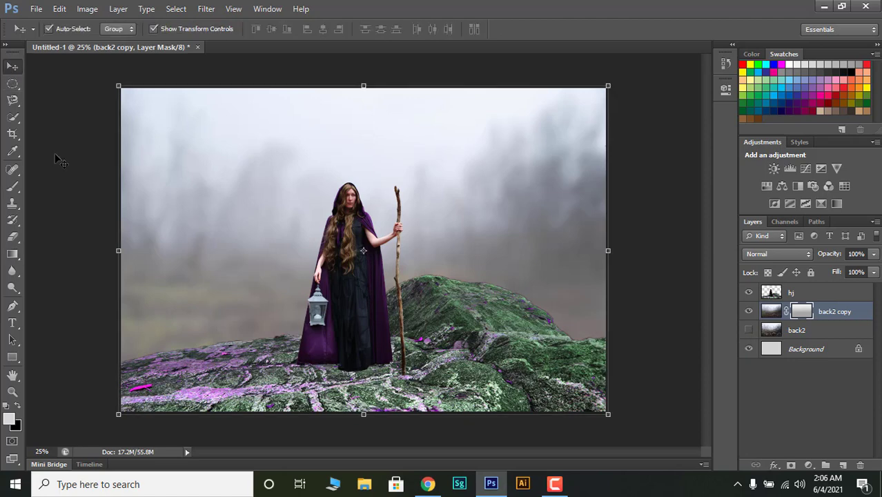
{"action": "right_click", "coordinate": [801, 311]}
{"action": "left_click", "coordinate": [793, 353]}
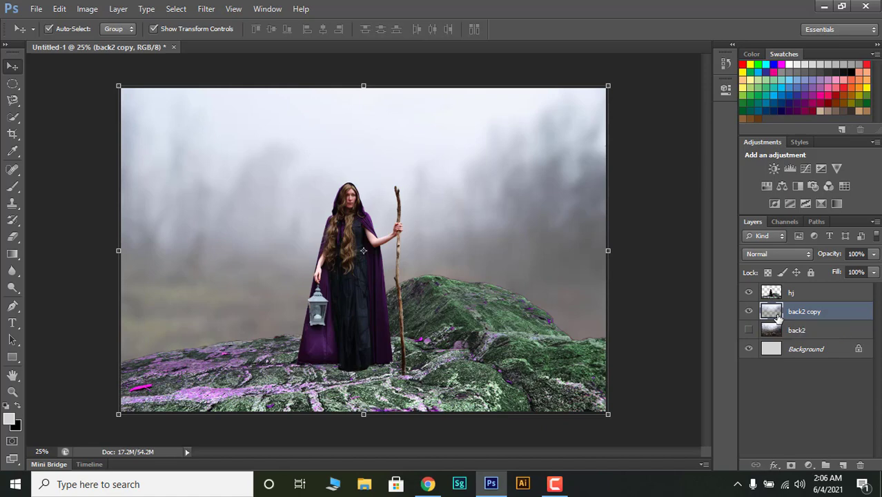
{"action": "key", "text": "ctrl+z"}
{"action": "left_click", "coordinate": [805, 295]}
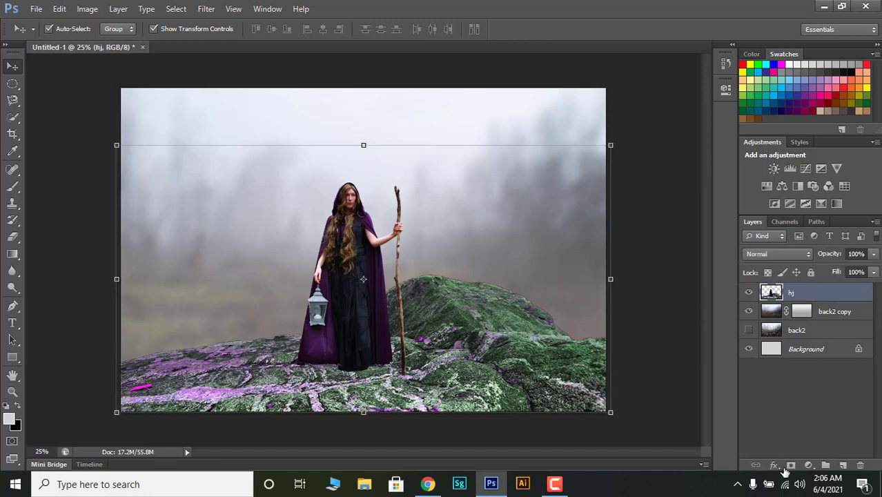
Step: Add a Brightness/Contrast layer at brightness -61, contrast -12, and invert its mask to black
{"action": "left_click", "coordinate": [809, 465]}
{"action": "left_click", "coordinate": [793, 234]}
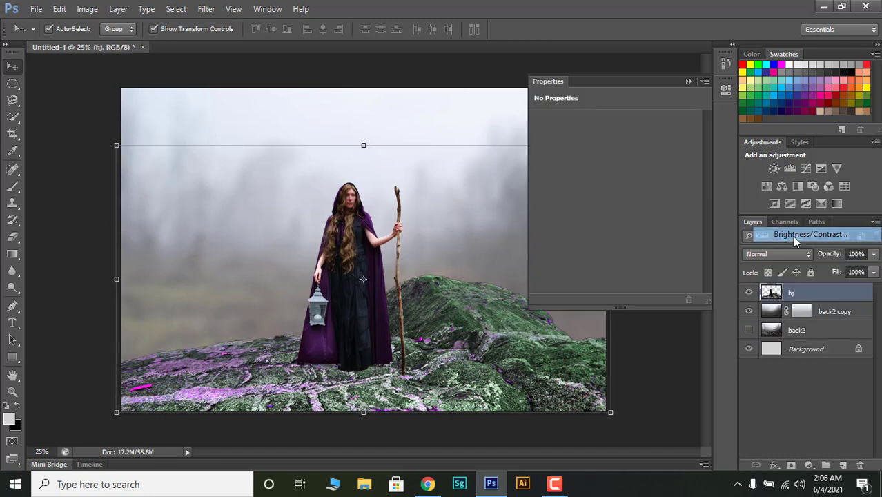
{"action": "left_click_drag", "start_coordinate": [604, 157], "coordinate": [569, 157]}
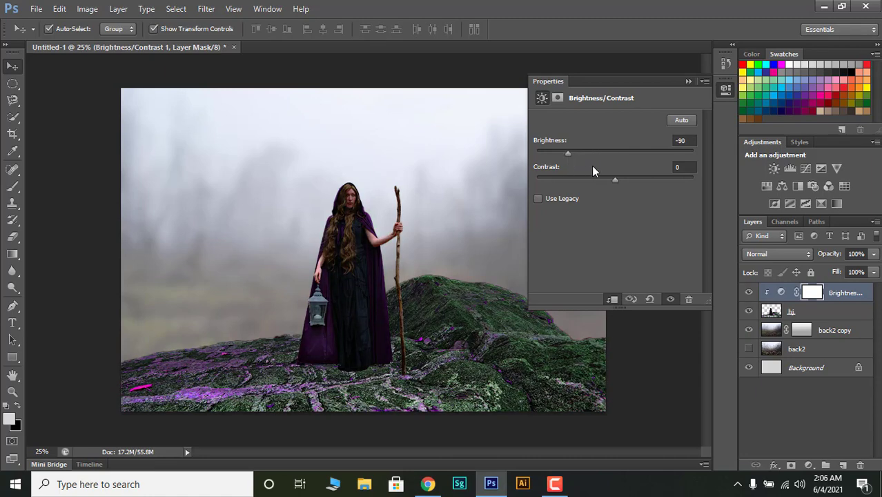
{"action": "mouse_move", "coordinate": [616, 179]}
{"action": "left_mouse_down"}
{"action": "mouse_move", "coordinate": [651, 179]}
{"action": "mouse_move", "coordinate": [597, 182]}
{"action": "left_mouse_up"}
{"action": "left_click_drag", "start_coordinate": [569, 154], "coordinate": [582, 153]}
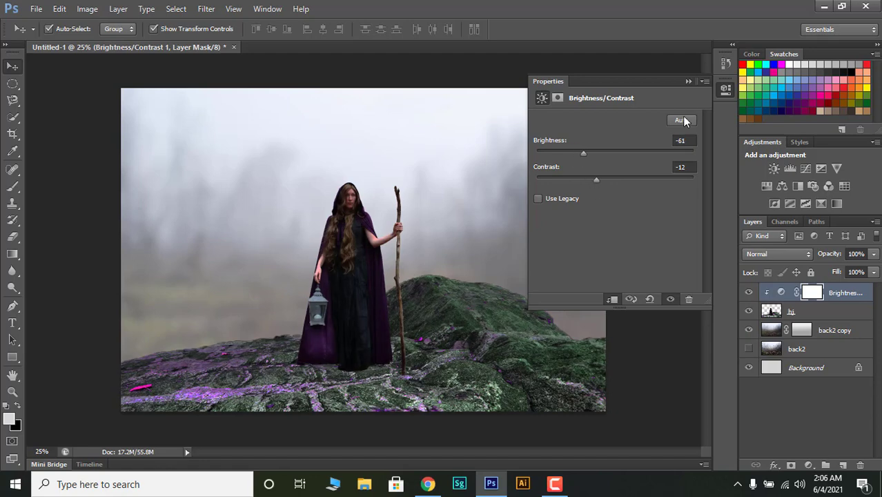
{"action": "left_click", "coordinate": [689, 82]}
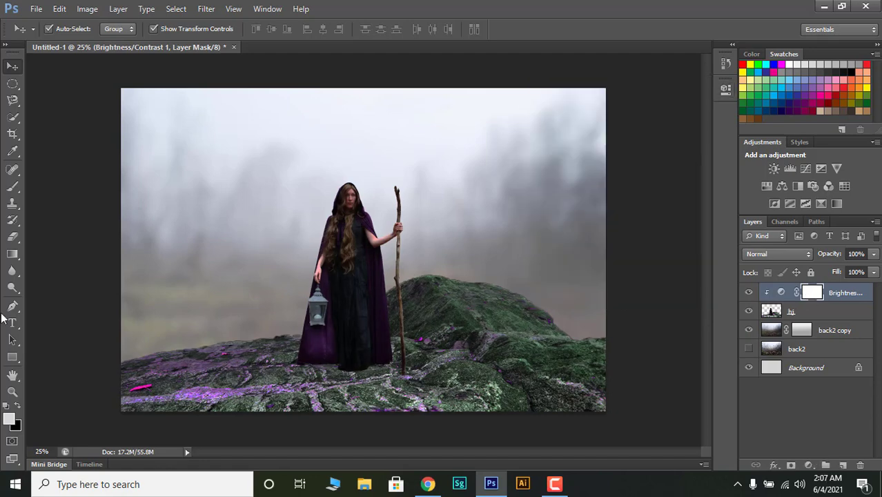
{"action": "left_click", "coordinate": [88, 10]}
{"action": "mouse_move", "coordinate": [106, 42]}
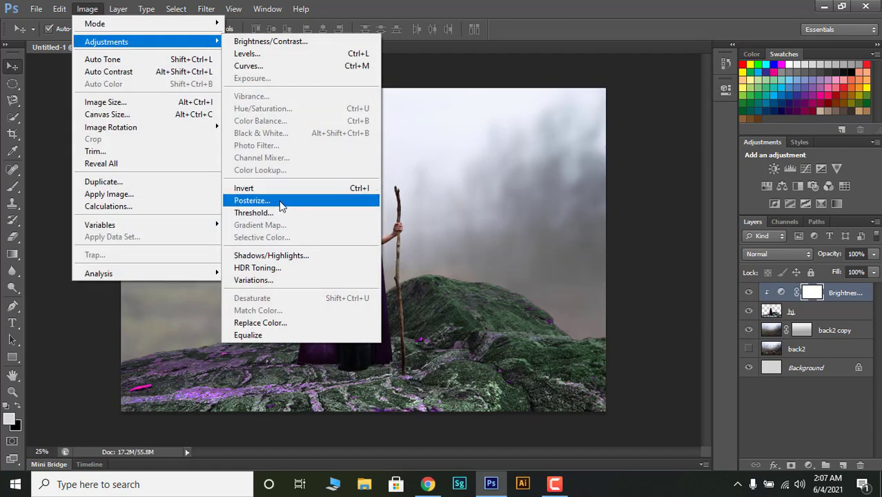
{"action": "left_click", "coordinate": [279, 190]}
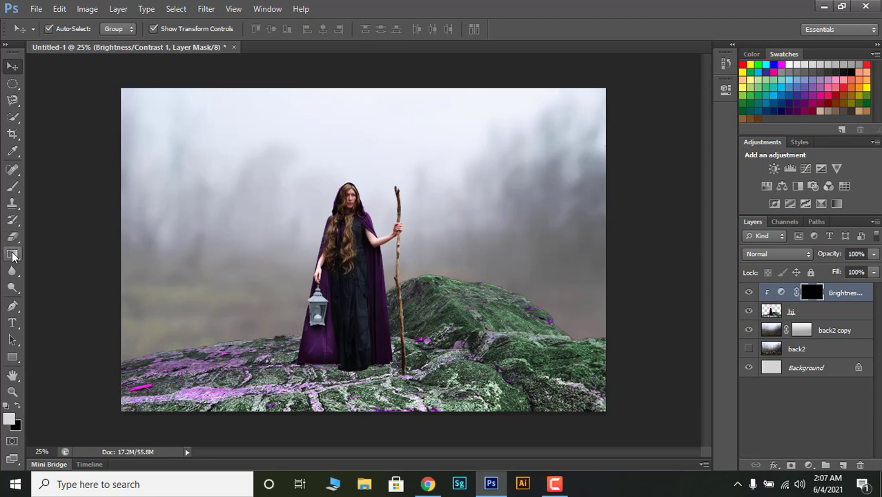
Step: Undo a trial gradient on the mask and set the foreground colour to white
{"action": "left_click", "coordinate": [12, 253]}
{"action": "left_click_drag", "start_coordinate": [353, 230], "coordinate": [350, 190]}
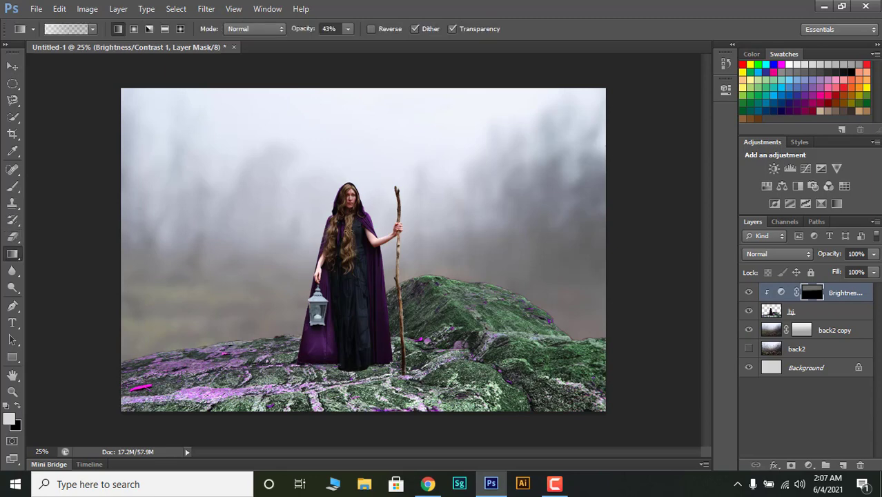
{"action": "key", "text": "ctrl+z"}
{"action": "left_click", "coordinate": [11, 419]}
{"action": "left_click", "coordinate": [557, 161]}
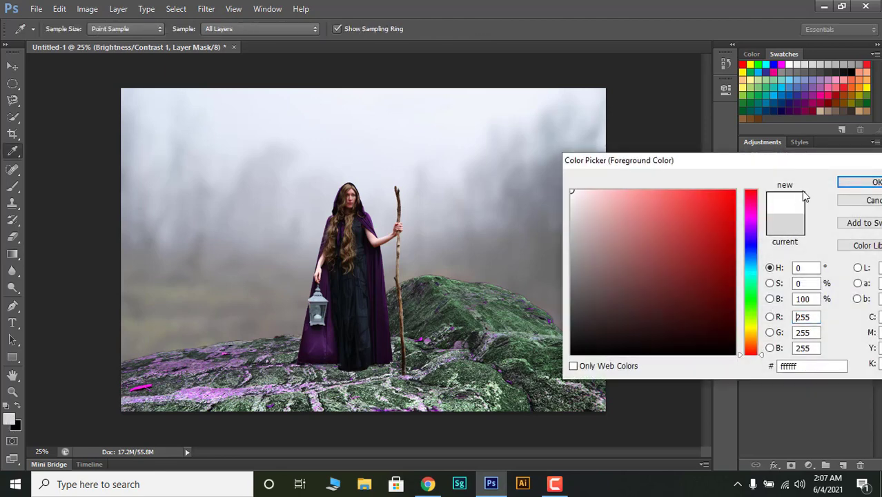
{"action": "left_click", "coordinate": [866, 183]}
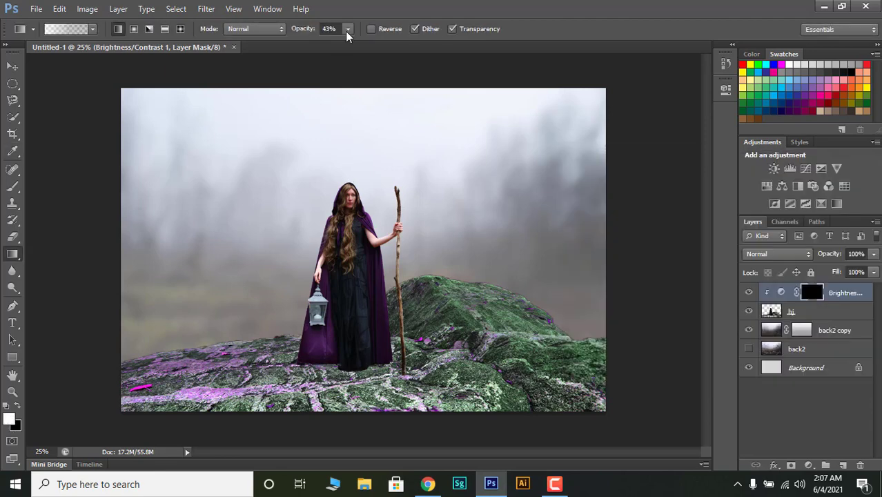
Step: Paint a 100%-opacity white gradient into the mask and set the layer to Multiply
{"action": "left_click_drag", "start_coordinate": [347, 31], "coordinate": [392, 46]}
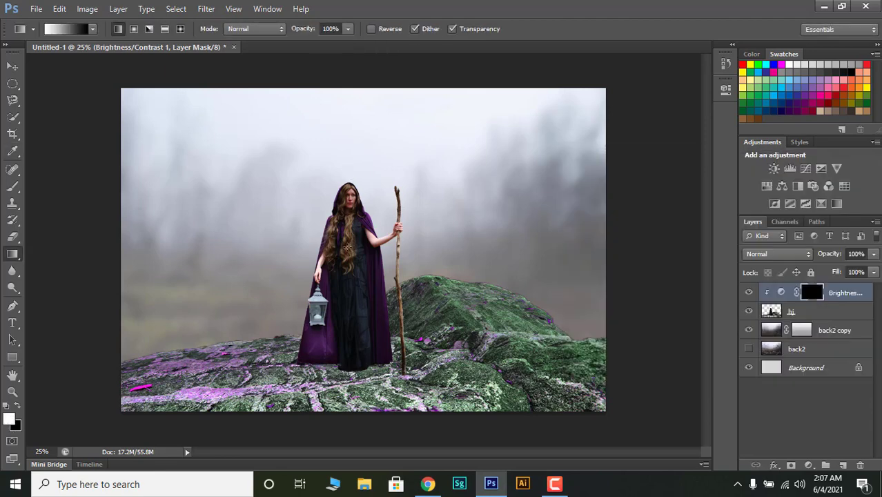
{"action": "left_click", "coordinate": [20, 406]}
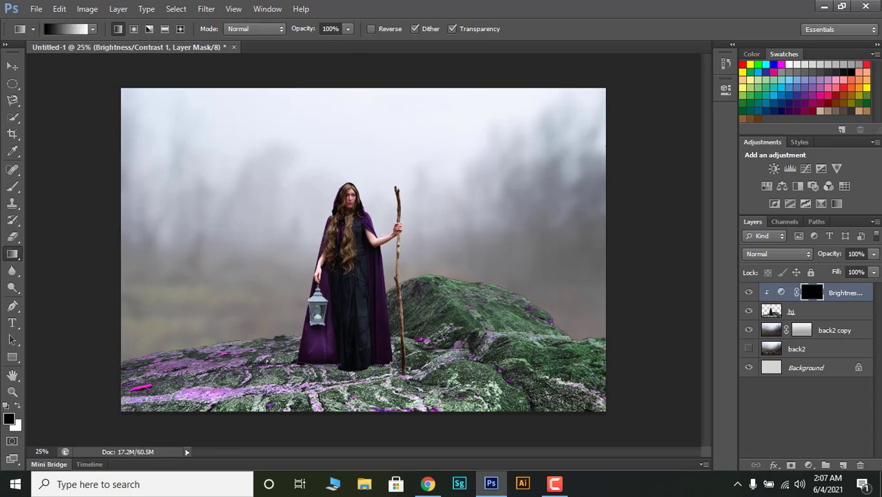
{"action": "left_click", "coordinate": [19, 406]}
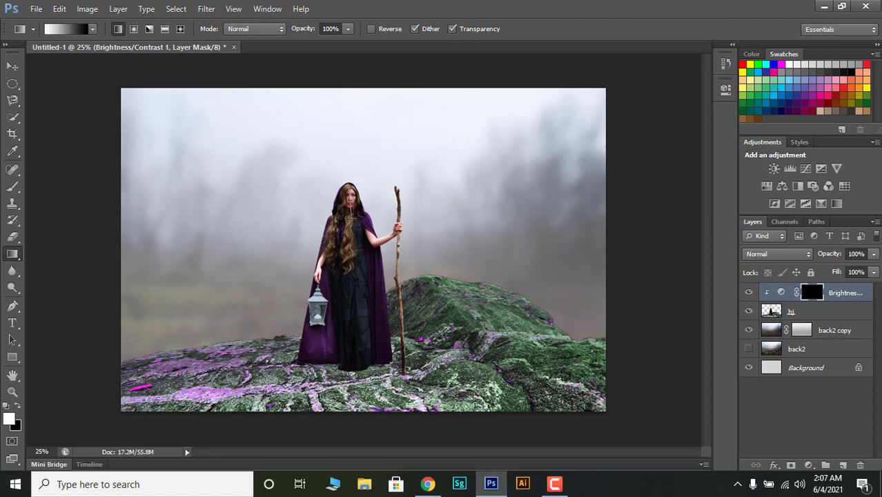
{"action": "left_click_drag", "start_coordinate": [350, 216], "coordinate": [357, 276]}
{"action": "left_click", "coordinate": [793, 254]}
Step: Set the Brightness/Contrast adjustment layer's blend mode to Soft Light, then select the hi layer with the Move tool
{"action": "left_click", "coordinate": [761, 45]}
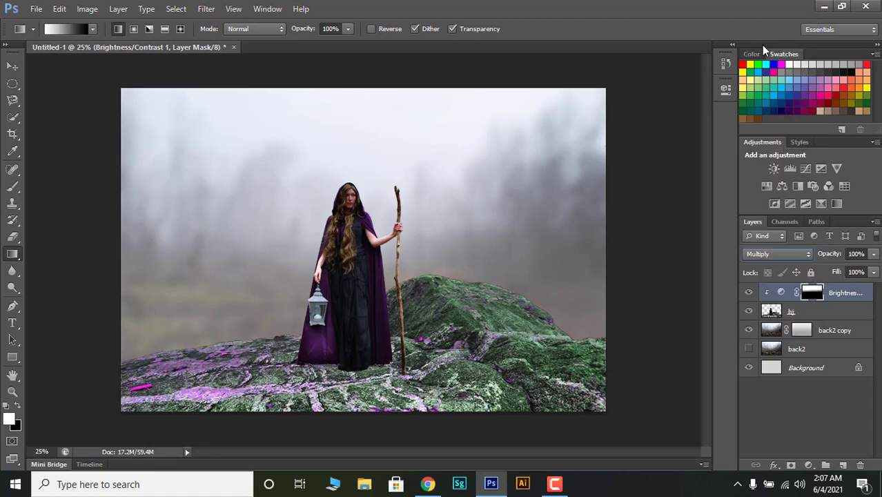
{"action": "left_click", "coordinate": [778, 255]}
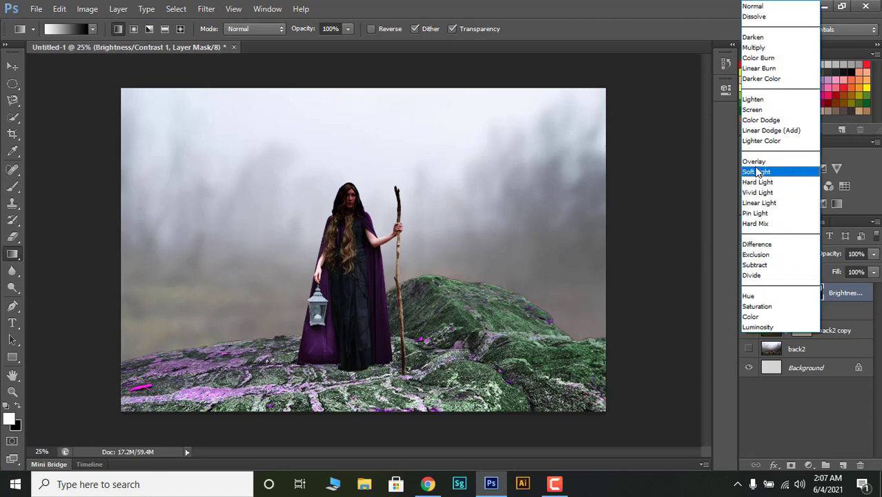
{"action": "left_click", "coordinate": [756, 172]}
{"action": "left_click", "coordinate": [13, 66]}
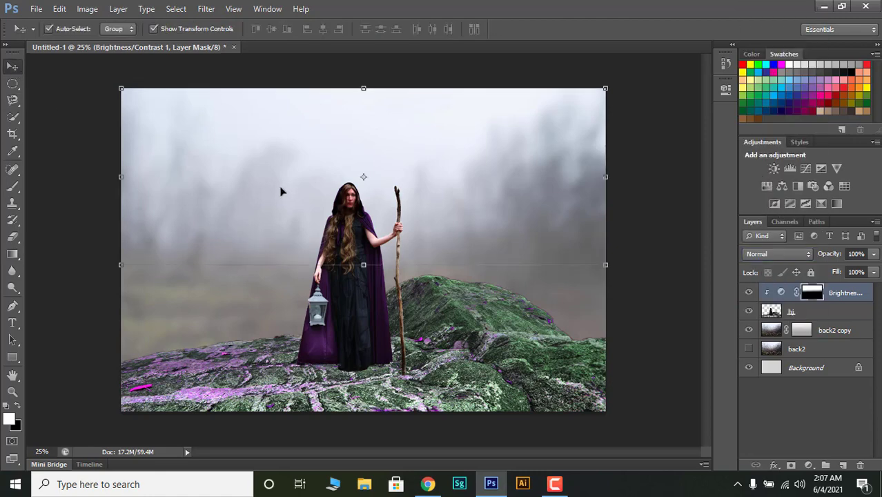
{"action": "left_click", "coordinate": [828, 311]}
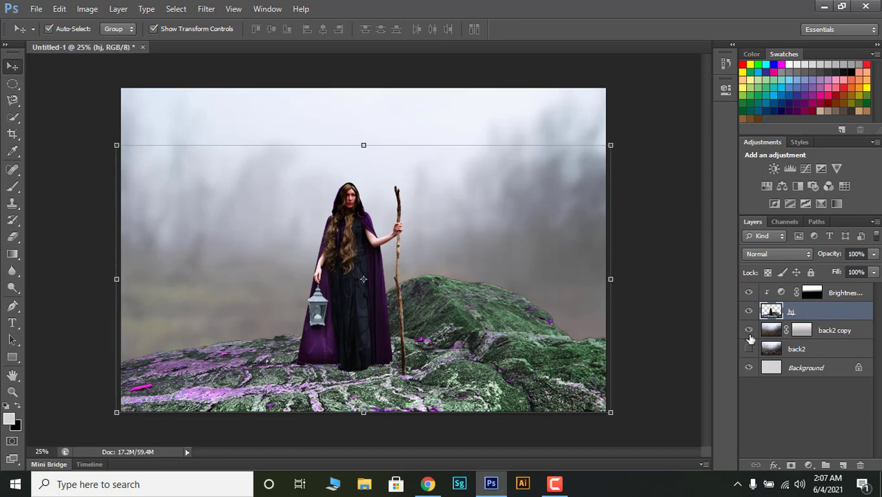
{"action": "left_click", "coordinate": [839, 294]}
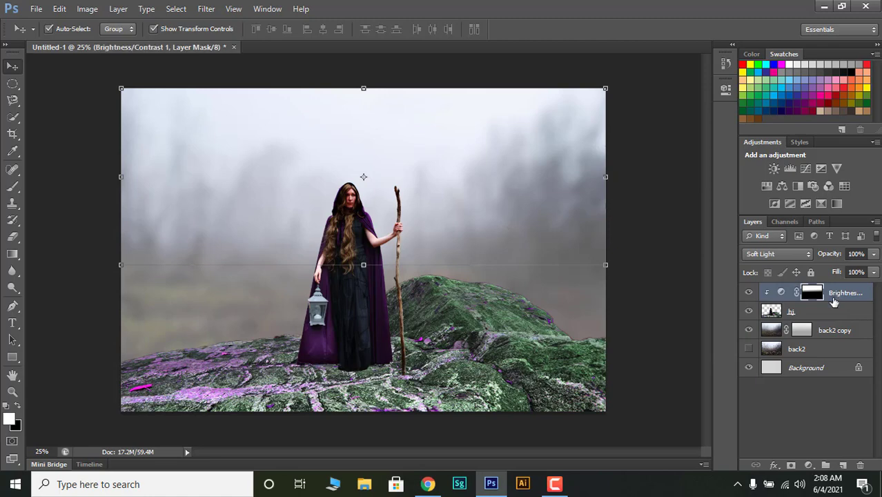
{"action": "left_click", "coordinate": [798, 314]}
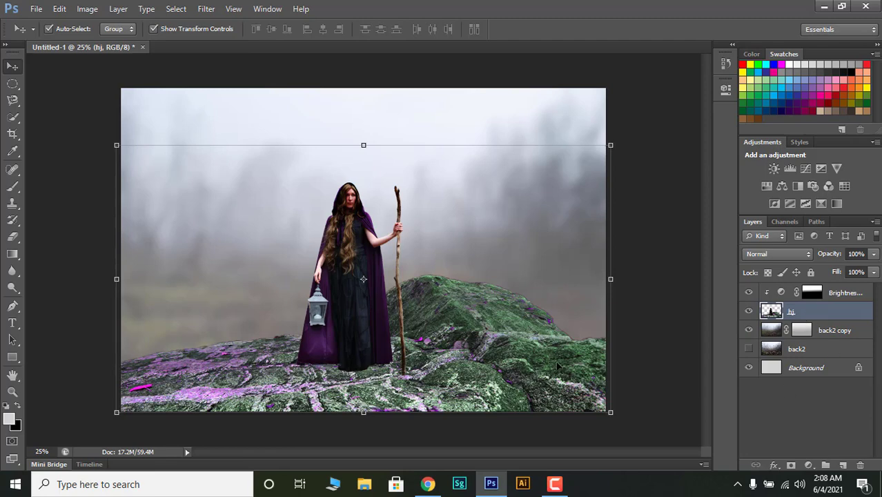
Step: Make the back2 dark forest layer visible again after a quick comparison, and select back2
{"action": "left_click", "coordinate": [749, 350]}
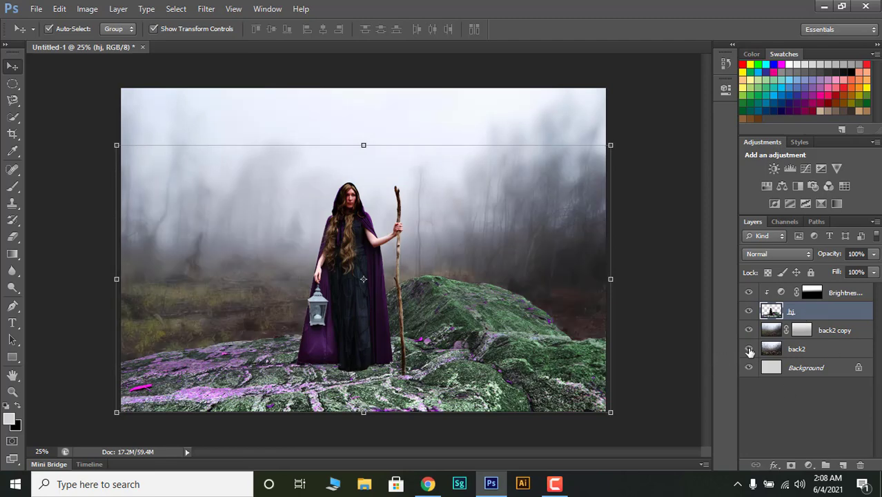
{"action": "left_click", "coordinate": [749, 350]}
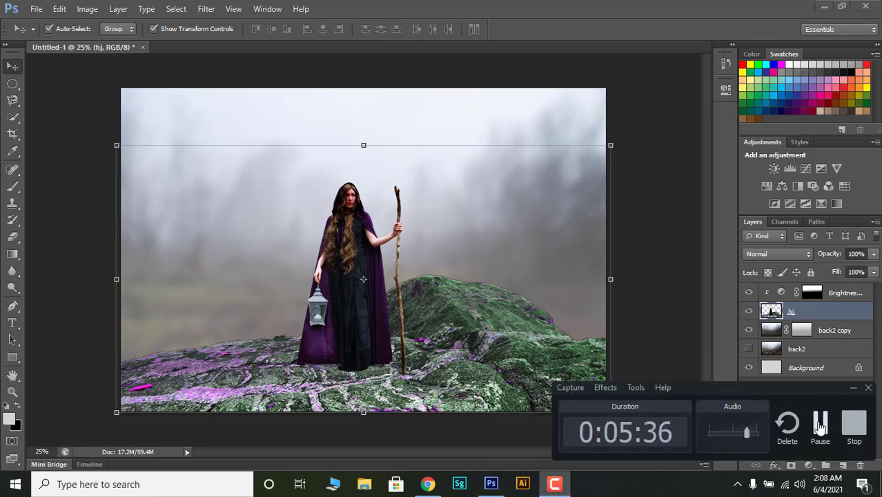
{"action": "left_click", "coordinate": [749, 350]}
{"action": "left_click", "coordinate": [794, 367]}
{"action": "left_click", "coordinate": [793, 352]}
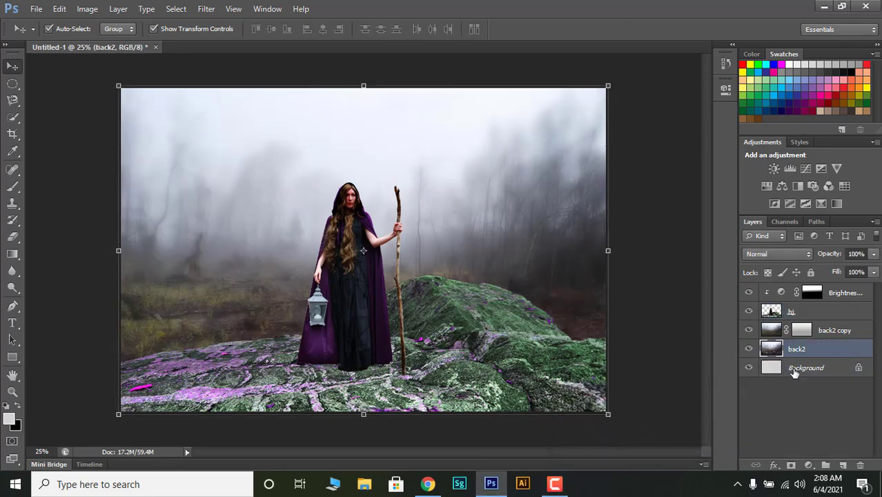
Step: Add a gradient fill layer above back2 with its left stop set to light grey d7d7d7
{"action": "left_click", "coordinate": [809, 465]}
{"action": "left_click", "coordinate": [790, 197]}
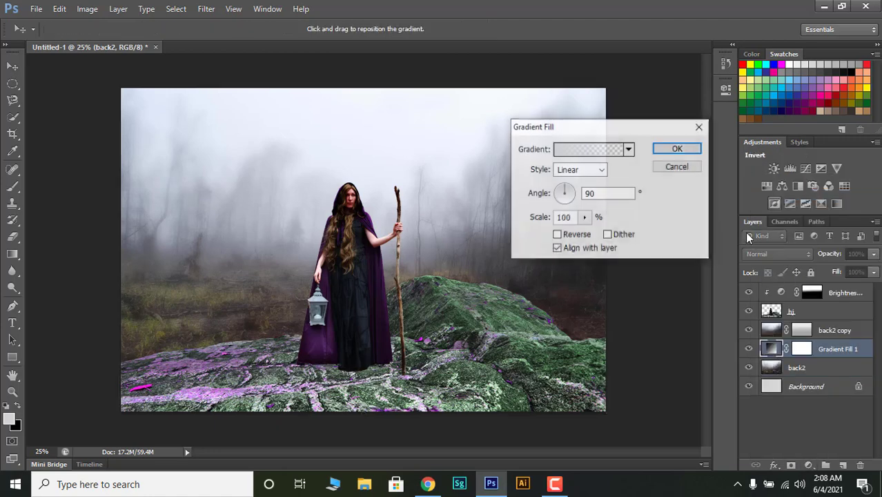
{"action": "left_click", "coordinate": [586, 150]}
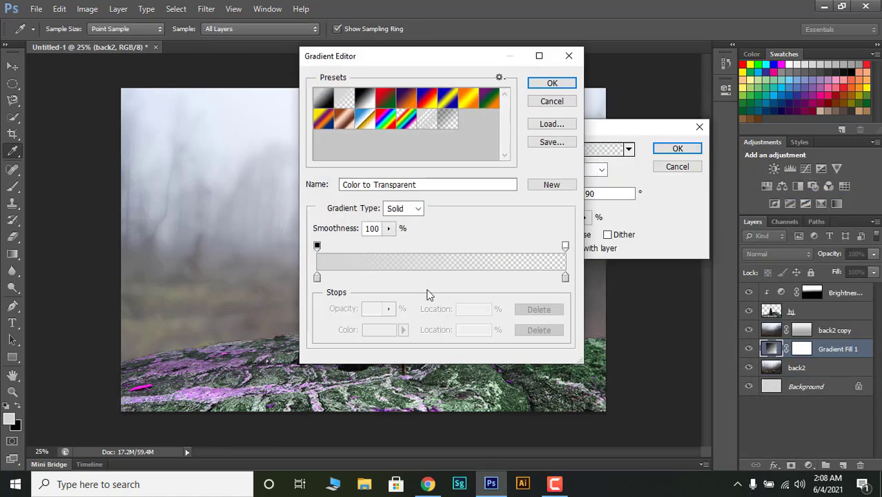
{"action": "left_click", "coordinate": [317, 276]}
{"action": "left_click", "coordinate": [370, 330]}
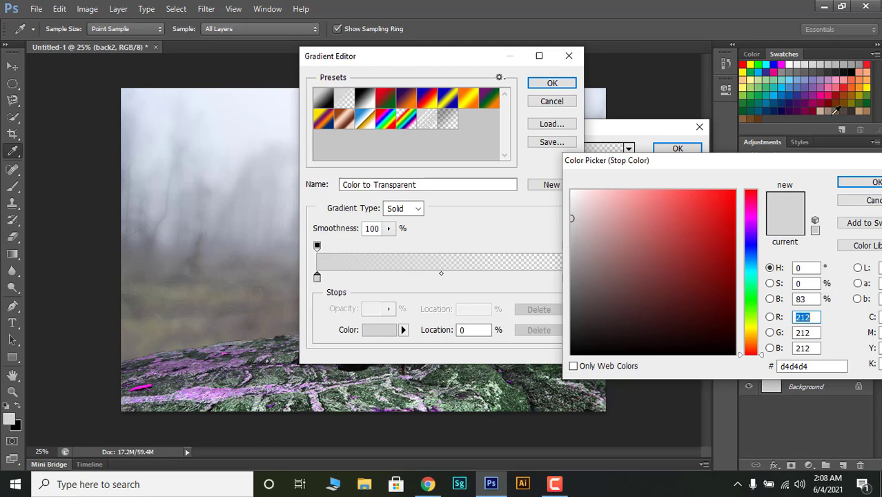
{"action": "left_click", "coordinate": [815, 67]}
{"action": "left_click", "coordinate": [859, 184]}
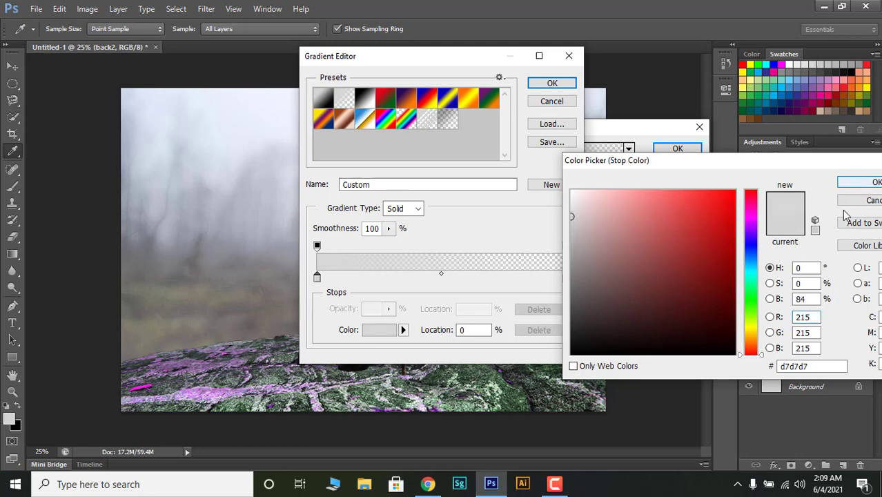
Step: Make the right stop blue, and confirm the grey-to-blue Linear gradient fill
{"action": "left_click", "coordinate": [565, 279]}
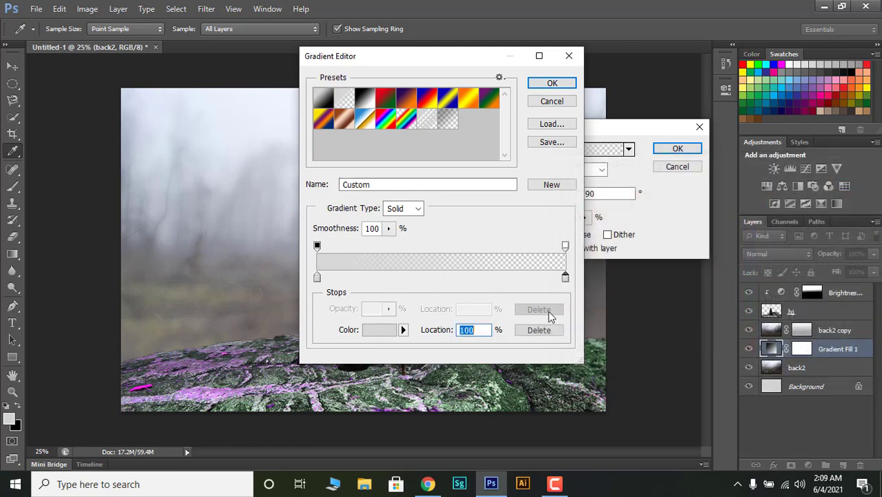
{"action": "left_click", "coordinate": [378, 330]}
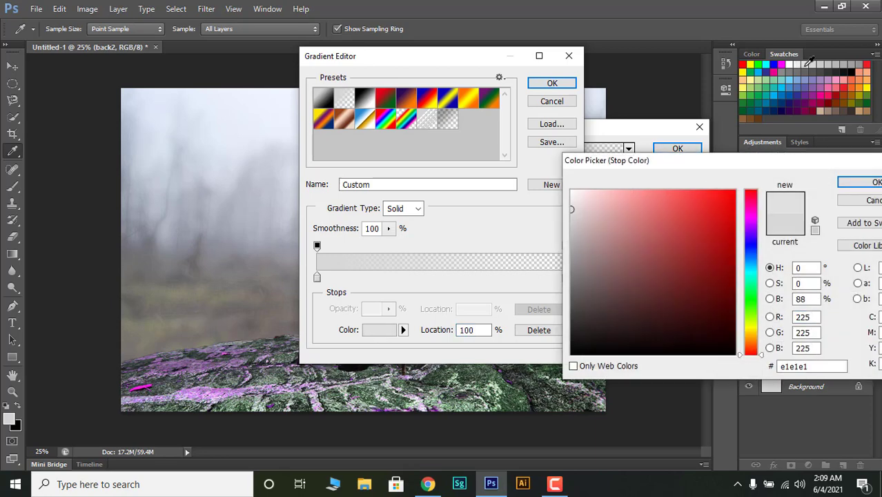
{"action": "left_click", "coordinate": [858, 184]}
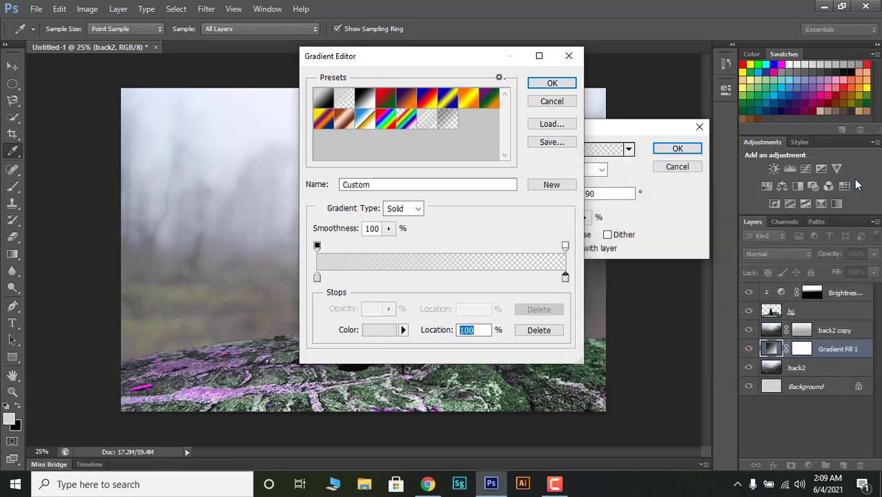
{"action": "left_click", "coordinate": [565, 277]}
{"action": "left_click", "coordinate": [764, 68]}
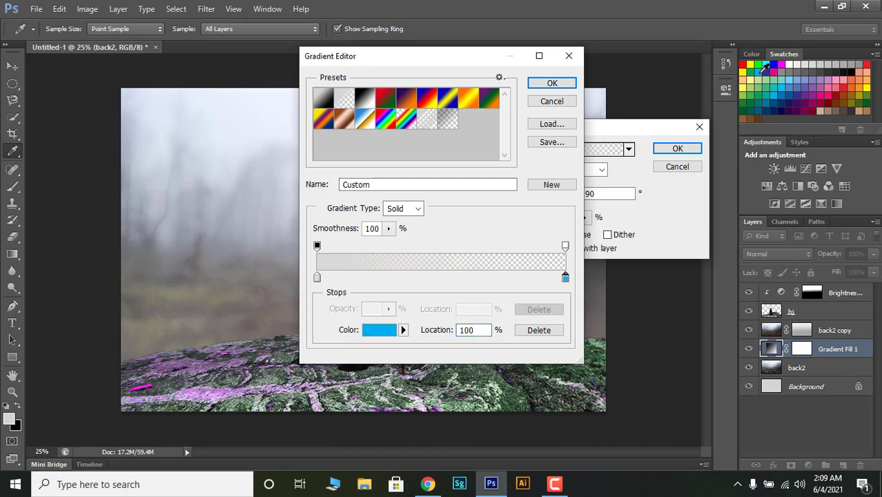
{"action": "left_click", "coordinate": [404, 330]}
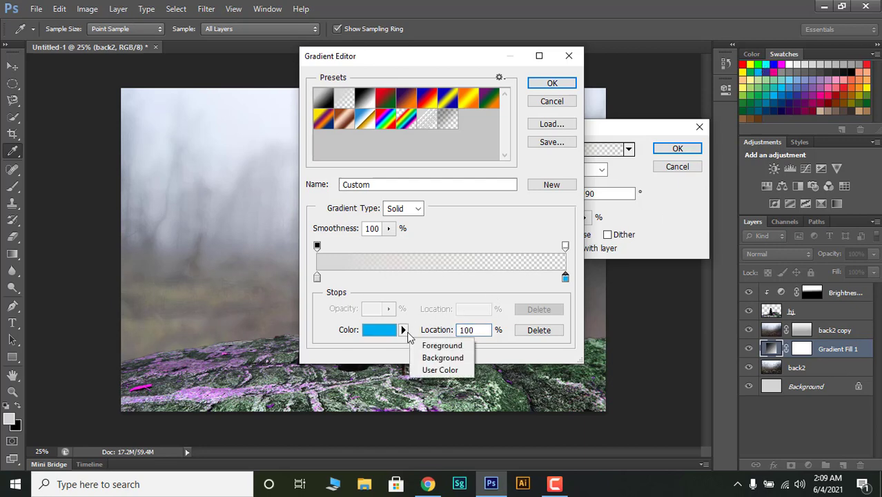
{"action": "left_click", "coordinate": [390, 331]}
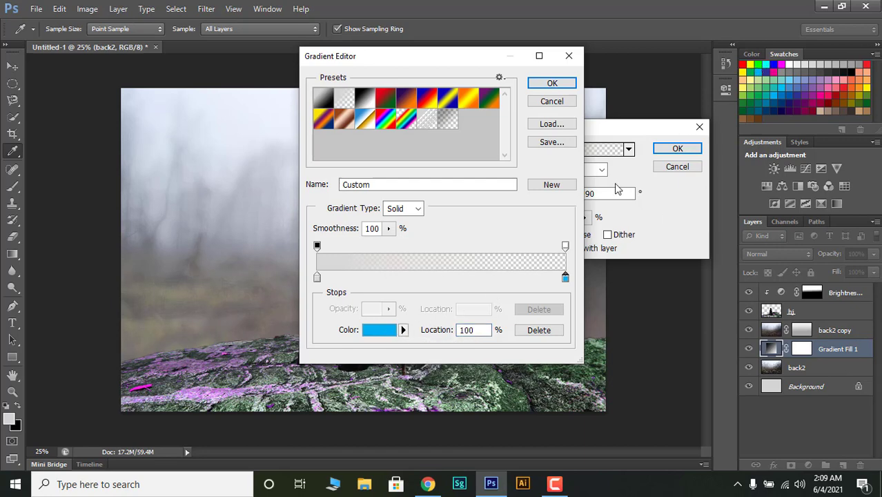
{"action": "left_click", "coordinate": [552, 84]}
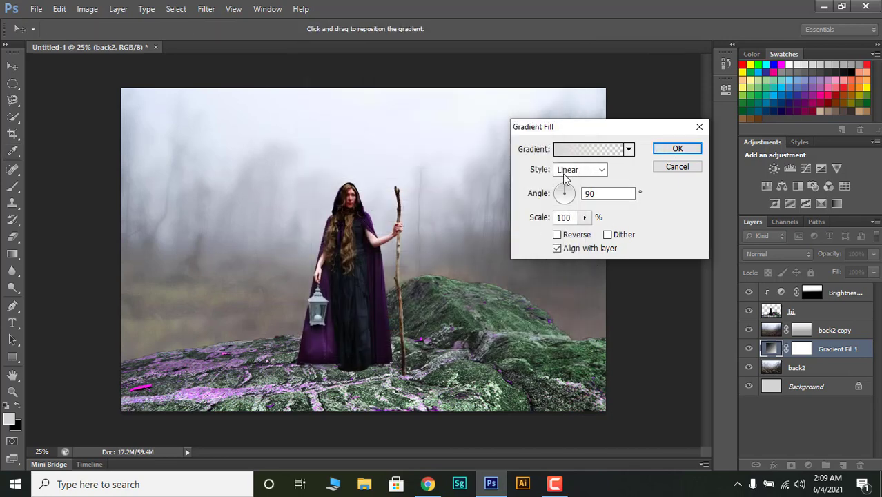
{"action": "left_click", "coordinate": [564, 171]}
{"action": "left_click", "coordinate": [566, 183]}
{"action": "left_click", "coordinate": [673, 150]}
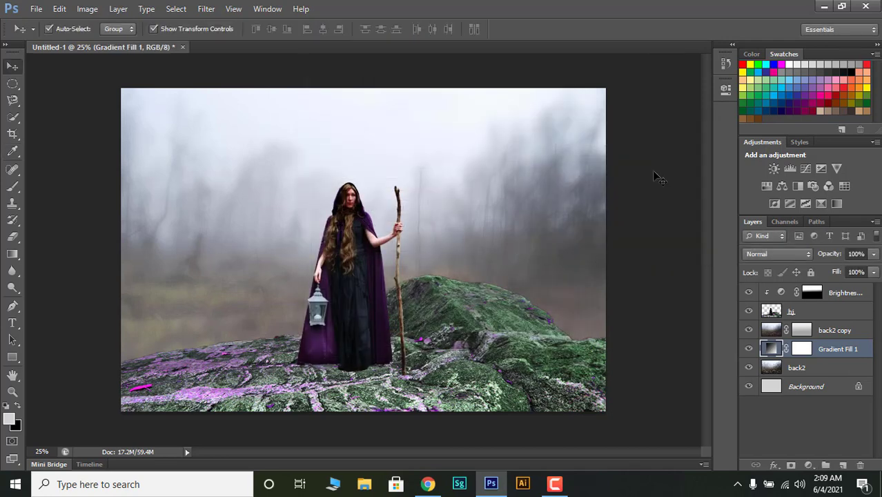
Step: Try Multiply and Soft Light on Gradient Fill 1, keep it Normal, and select hi
{"action": "left_click", "coordinate": [789, 253]}
{"action": "left_click", "coordinate": [770, 49]}
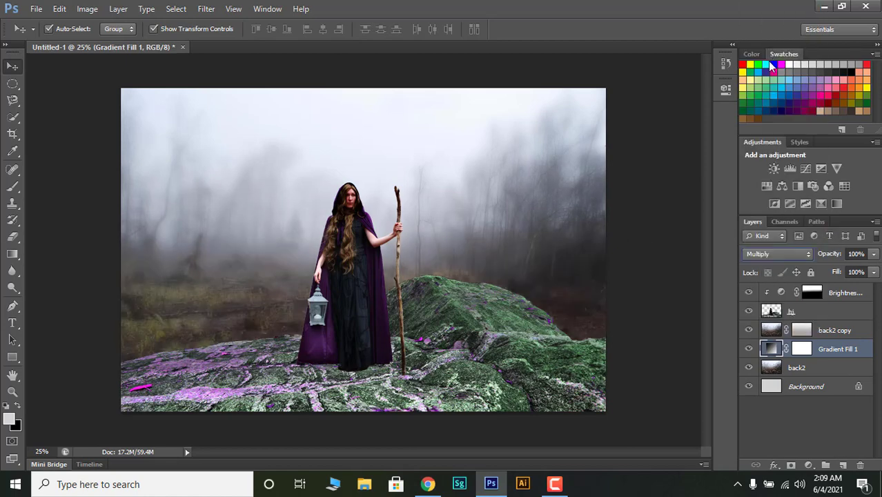
{"action": "left_click", "coordinate": [758, 253]}
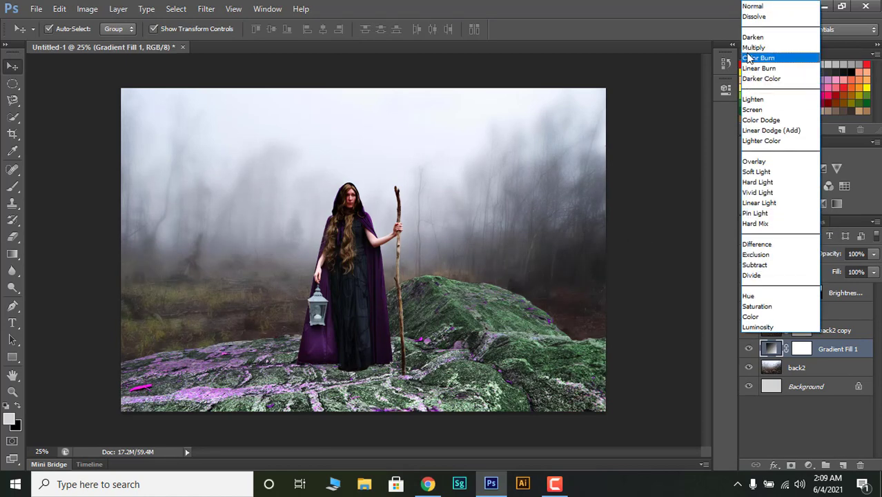
{"action": "left_click", "coordinate": [757, 172]}
{"action": "left_click", "coordinate": [767, 253]}
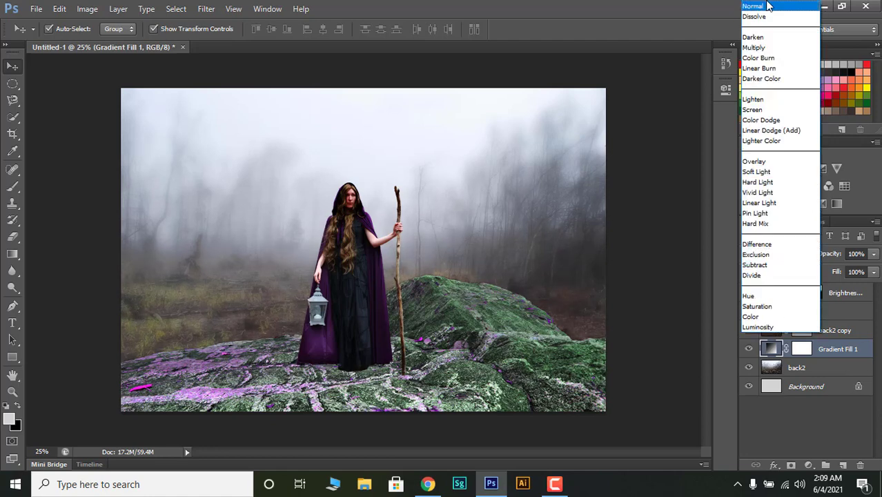
{"action": "left_click", "coordinate": [768, 6]}
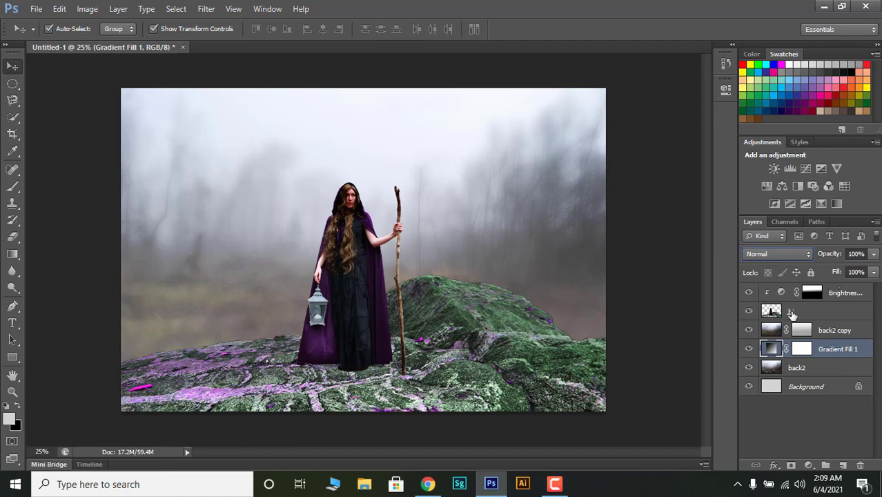
{"action": "left_click", "coordinate": [791, 312]}
Step: Add a gradient fill layer above hi and set its left colour stop to black
{"action": "left_click", "coordinate": [809, 465]}
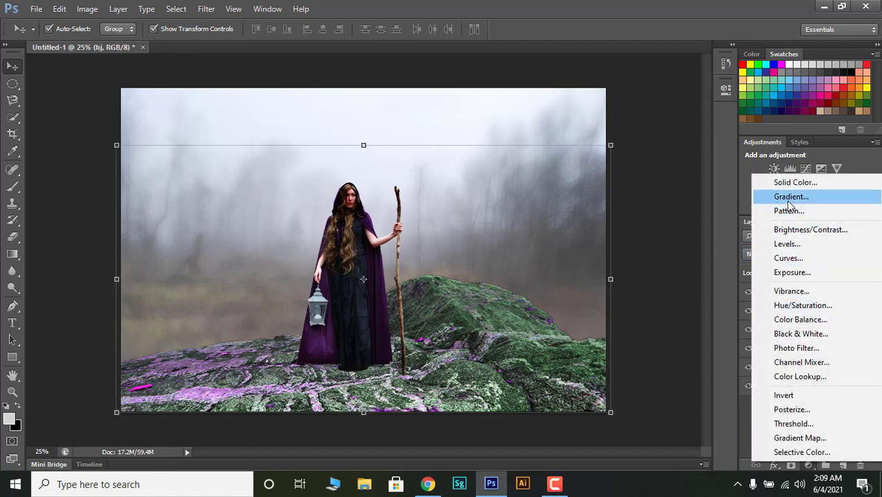
{"action": "left_click", "coordinate": [789, 199]}
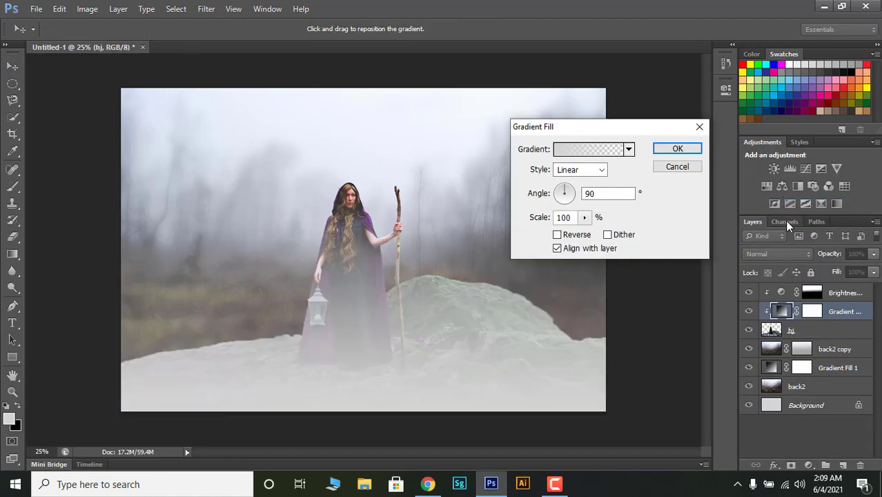
{"action": "left_click", "coordinate": [599, 150]}
{"action": "left_click", "coordinate": [317, 277]}
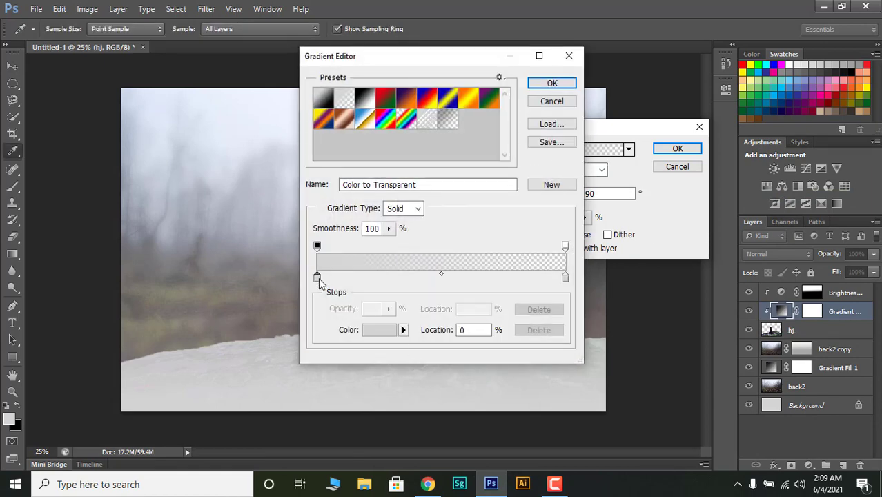
{"action": "left_click", "coordinate": [378, 330]}
{"action": "left_click_drag", "start_coordinate": [573, 289], "coordinate": [572, 353]}
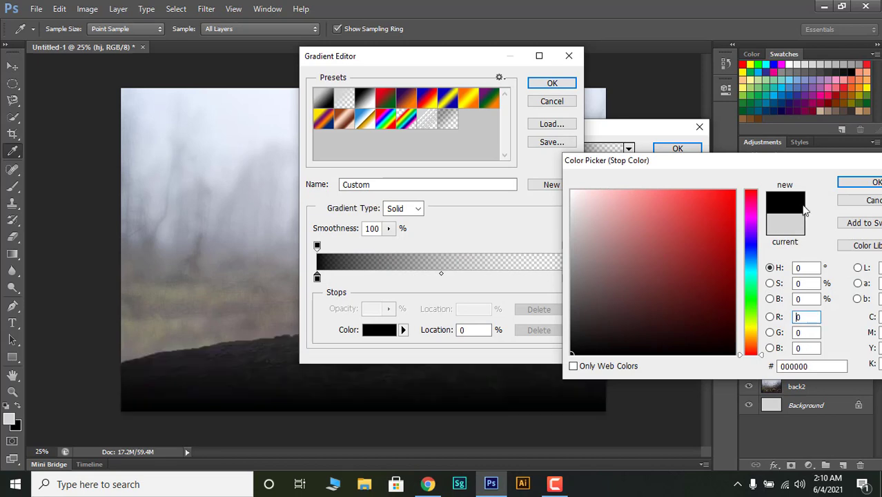
{"action": "left_click", "coordinate": [859, 182]}
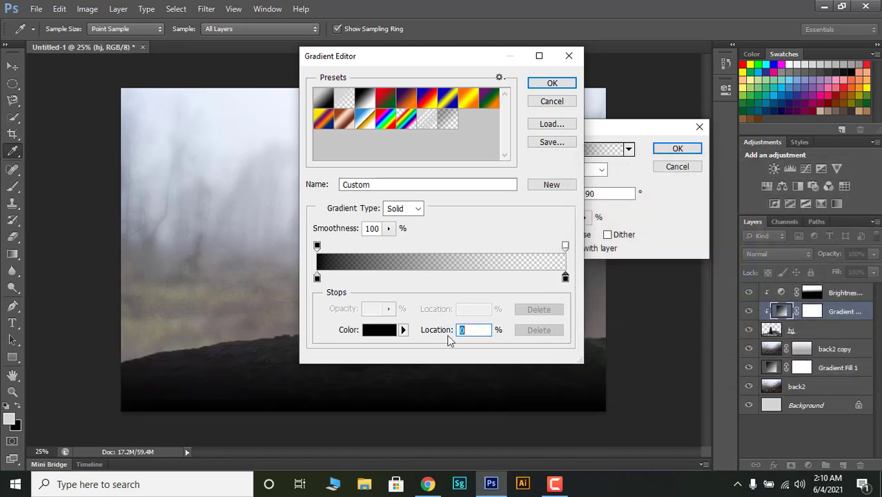
Step: Set the right stop to black as well, confirming the black-to-transparent gradient
{"action": "left_click", "coordinate": [383, 331]}
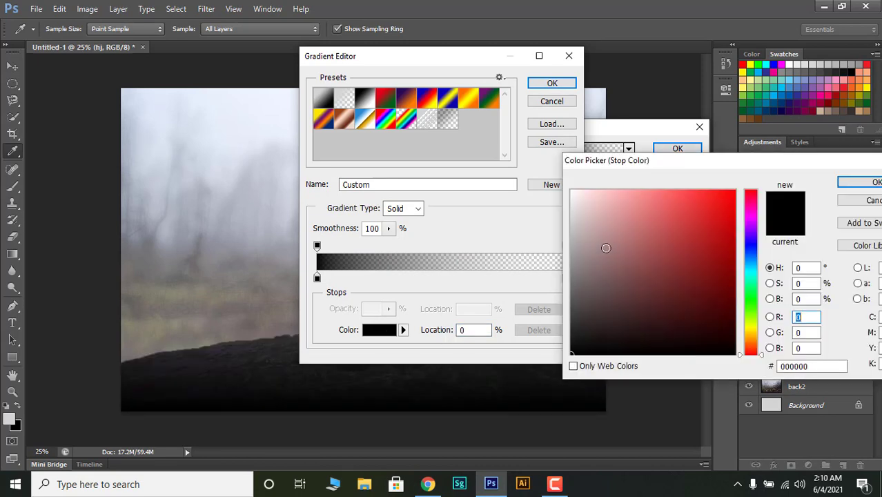
{"action": "left_click", "coordinate": [859, 182]}
{"action": "left_click", "coordinate": [564, 279]}
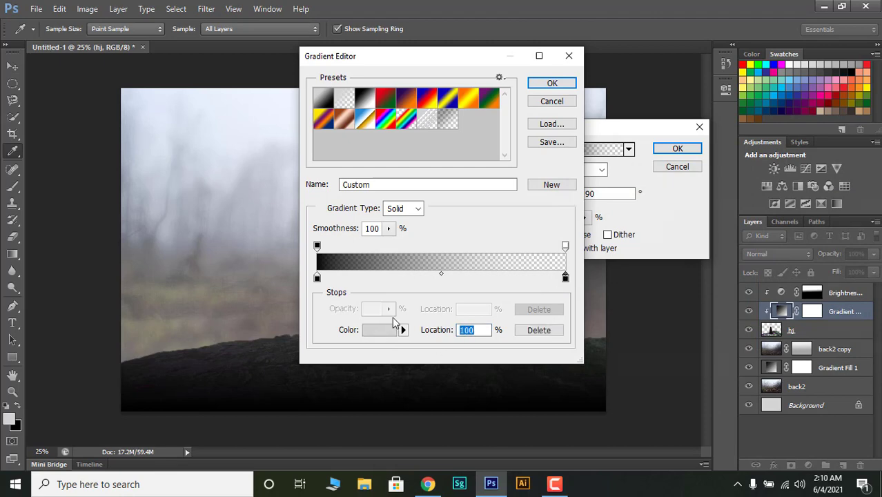
{"action": "left_click", "coordinate": [380, 330]}
{"action": "left_click", "coordinate": [858, 182]}
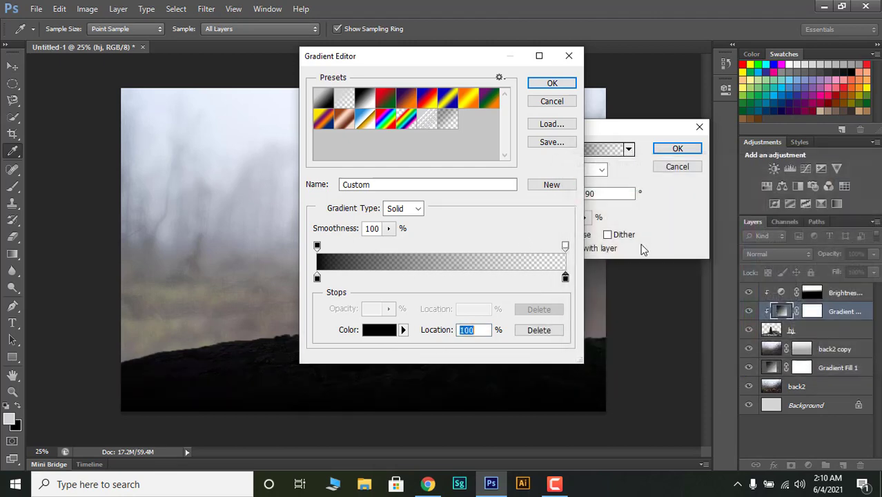
{"action": "left_click", "coordinate": [557, 84]}
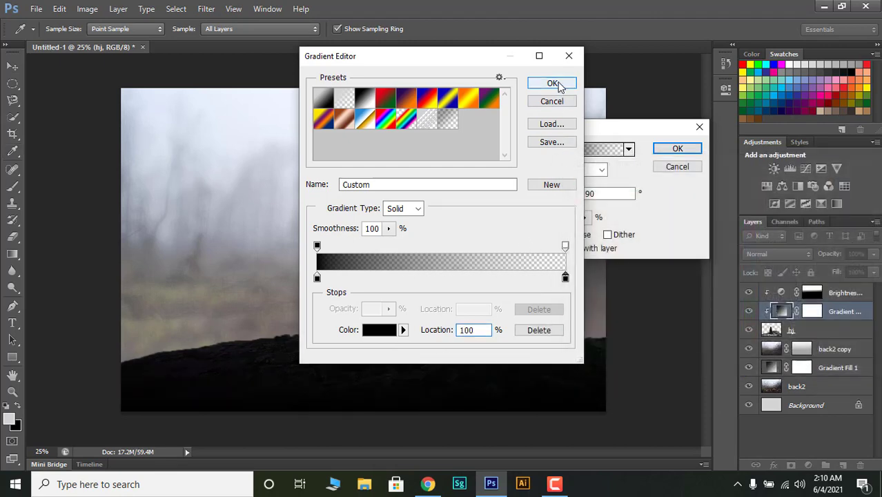
Step: Make the gradient radial and reversed, positioned over the hill at about 189% scale
{"action": "left_click", "coordinate": [556, 171]}
{"action": "left_click", "coordinate": [565, 193]}
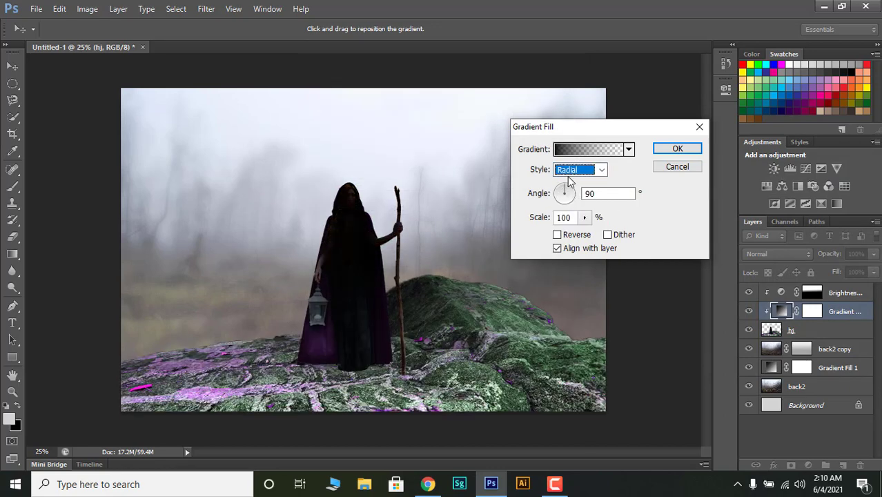
{"action": "left_click", "coordinate": [570, 171]}
{"action": "left_click", "coordinate": [568, 182]}
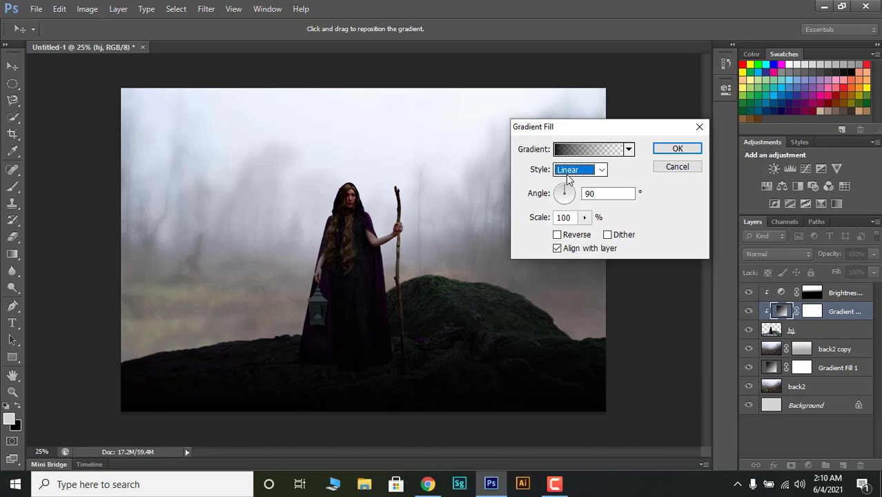
{"action": "left_click", "coordinate": [557, 235]}
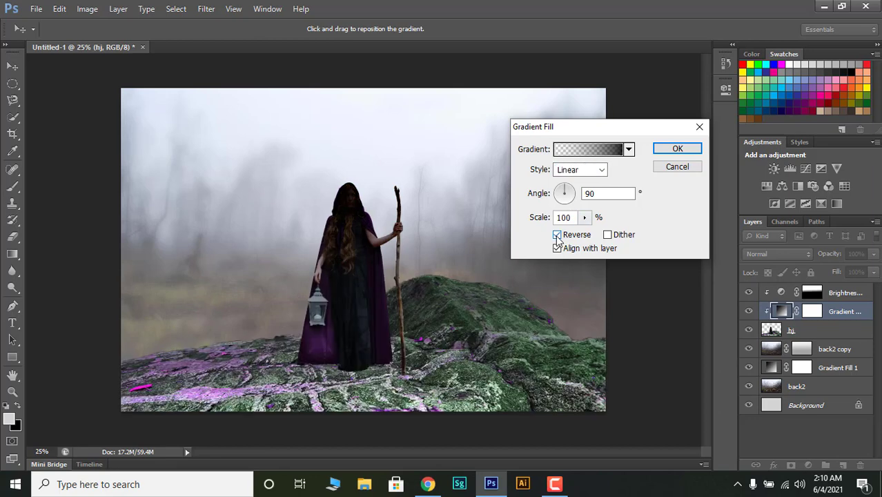
{"action": "left_click", "coordinate": [580, 170]}
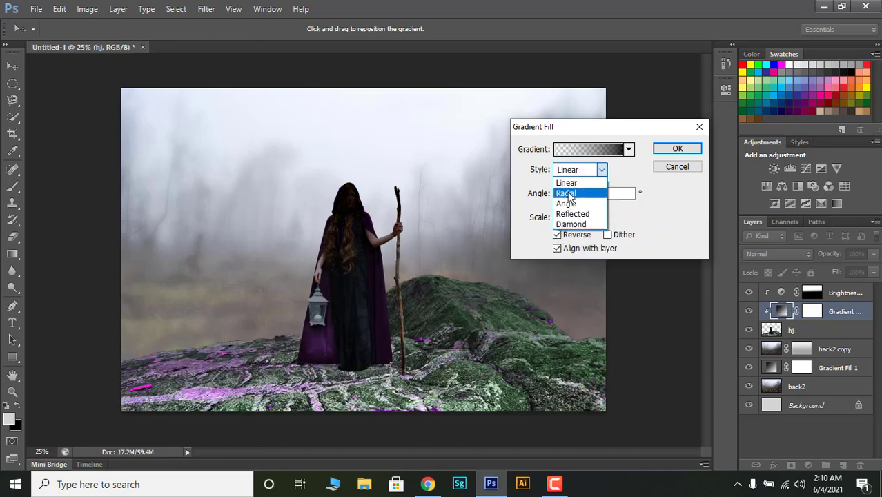
{"action": "left_click", "coordinate": [567, 193]}
{"action": "left_click_drag", "start_coordinate": [409, 307], "coordinate": [373, 284]}
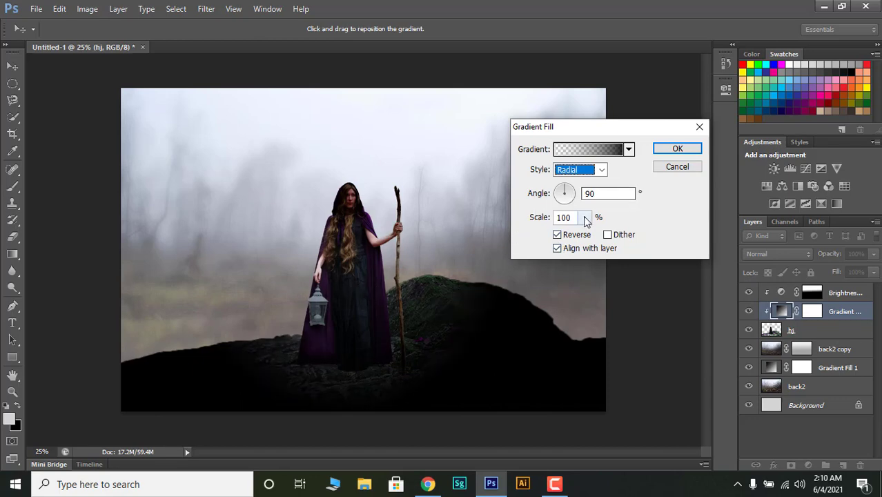
{"action": "mouse_move", "coordinate": [584, 218]}
{"action": "left_mouse_down"}
{"action": "mouse_move", "coordinate": [584, 235]}
{"action": "mouse_move", "coordinate": [606, 235]}
{"action": "mouse_move", "coordinate": [591, 236]}
{"action": "left_mouse_up"}
Step: Apply Gradient Fill 2, check the back2 copy mask, then select the back2 layer
{"action": "left_click", "coordinate": [677, 148]}
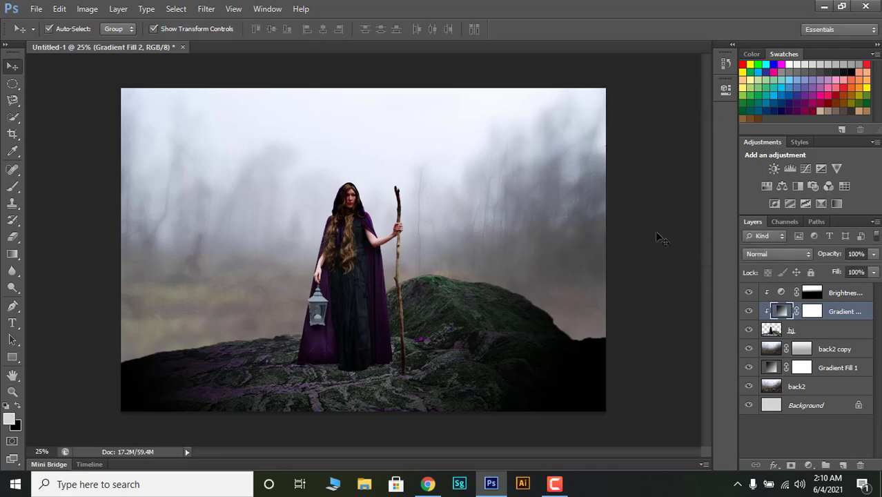
{"action": "left_click", "coordinate": [554, 240]}
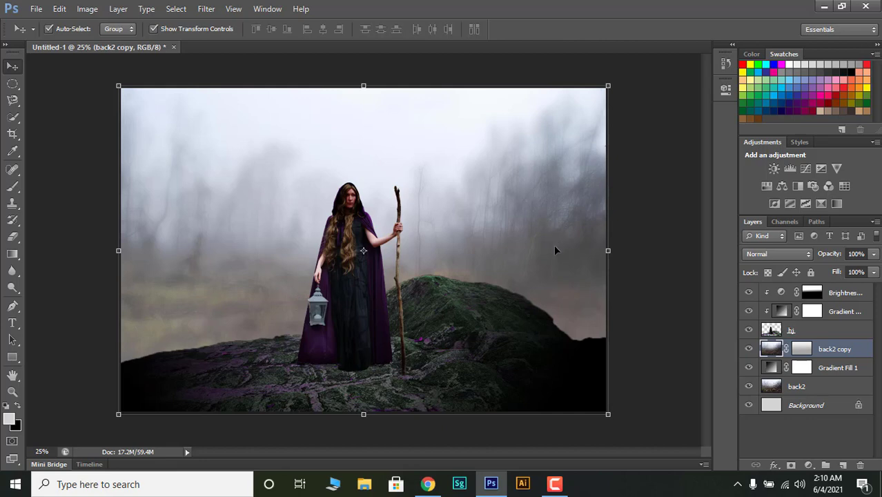
{"action": "double_click", "coordinate": [804, 353]}
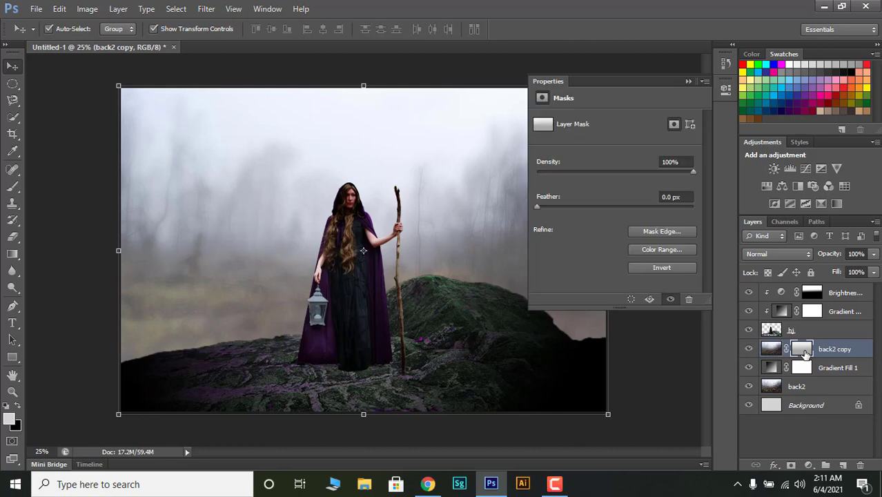
{"action": "left_click", "coordinate": [688, 82]}
{"action": "left_click", "coordinate": [771, 350]}
{"action": "left_click", "coordinate": [803, 397]}
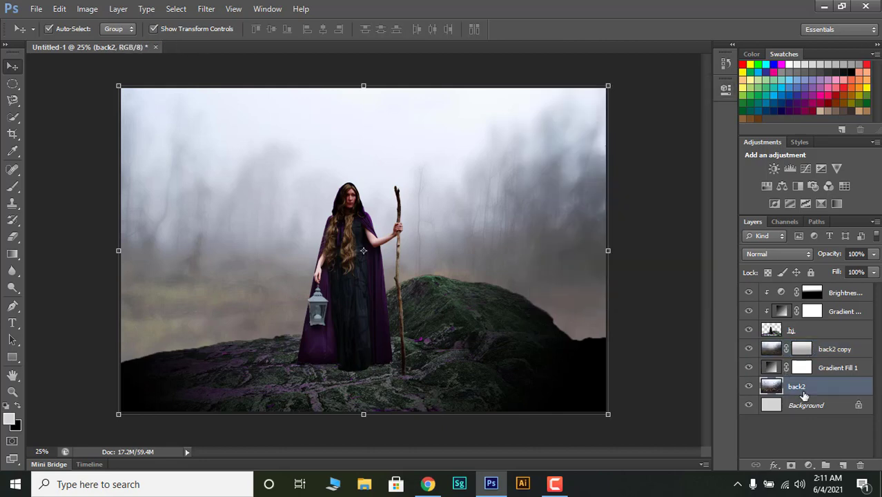
Step: Add a gradient fill layer above back2 and set its left stop to black
{"action": "left_click", "coordinate": [809, 465]}
{"action": "left_click", "coordinate": [788, 199]}
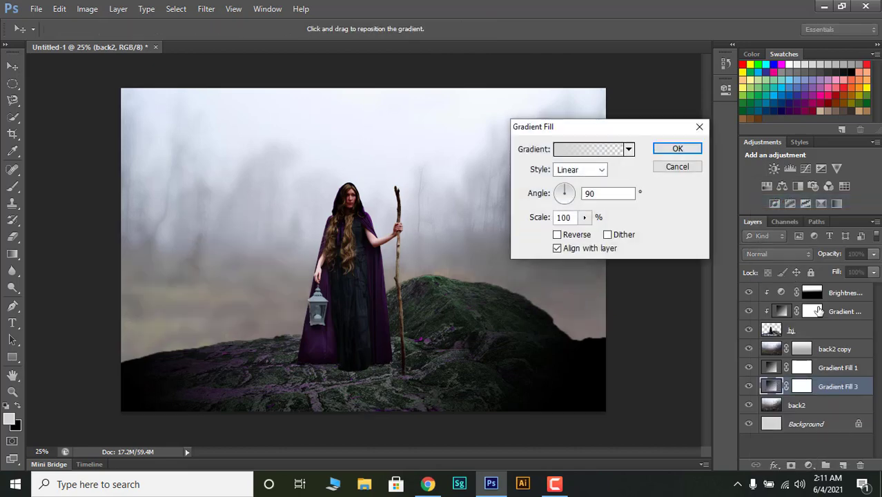
{"action": "left_click", "coordinate": [587, 149]}
{"action": "left_click", "coordinate": [317, 278]}
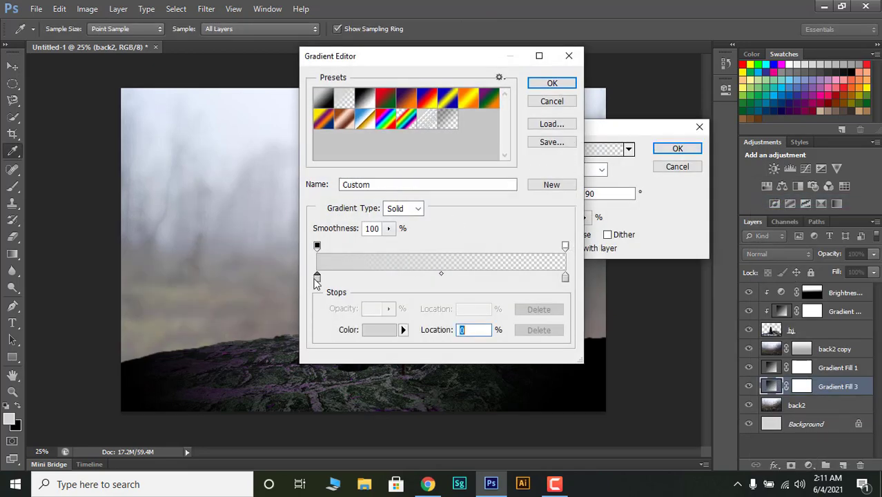
{"action": "left_click", "coordinate": [380, 330]}
{"action": "left_click_drag", "start_coordinate": [601, 296], "coordinate": [563, 360]}
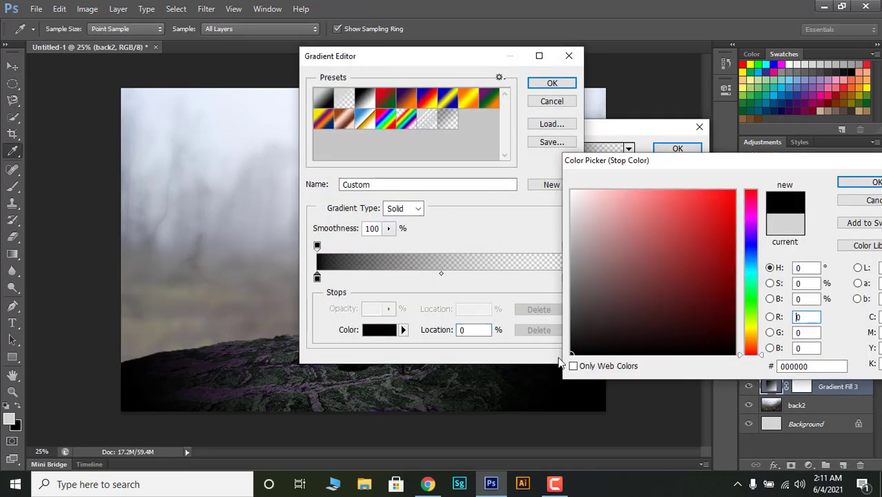
{"action": "left_click", "coordinate": [863, 183]}
Step: Set the right stop to black too and confirm the black-to-transparent gradient
{"action": "left_click", "coordinate": [565, 276]}
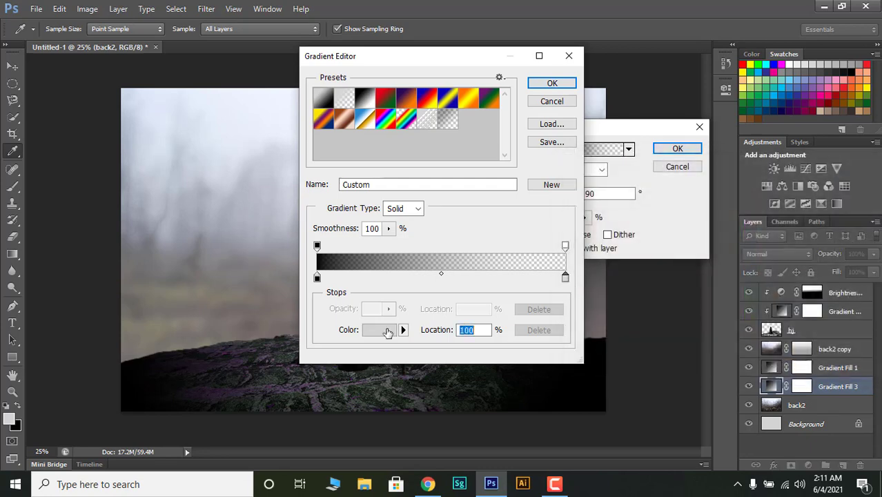
{"action": "left_click", "coordinate": [379, 330]}
{"action": "left_click_drag", "start_coordinate": [603, 336], "coordinate": [562, 365]}
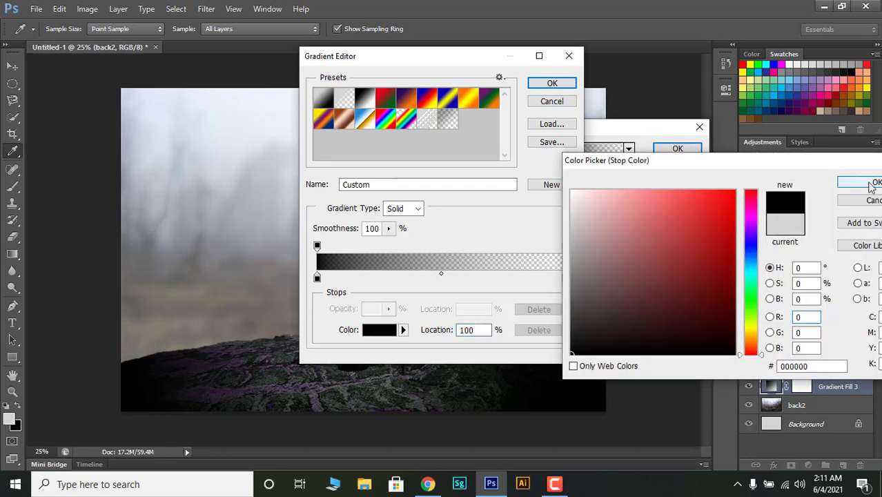
{"action": "left_click", "coordinate": [865, 181]}
{"action": "left_click", "coordinate": [552, 83]}
Step: Give the gradient fill 753% scale, Radial style and a 90° angle, then apply it
{"action": "left_click", "coordinate": [584, 218]}
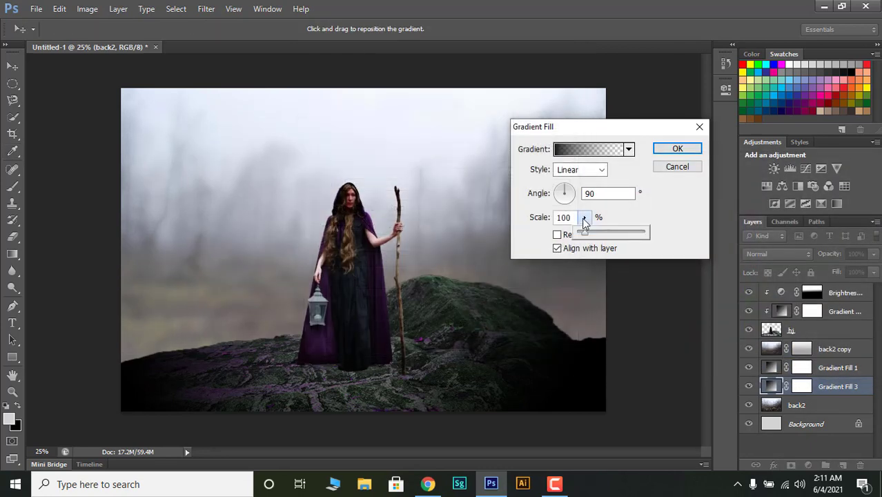
{"action": "left_click_drag", "start_coordinate": [583, 235], "coordinate": [629, 238]}
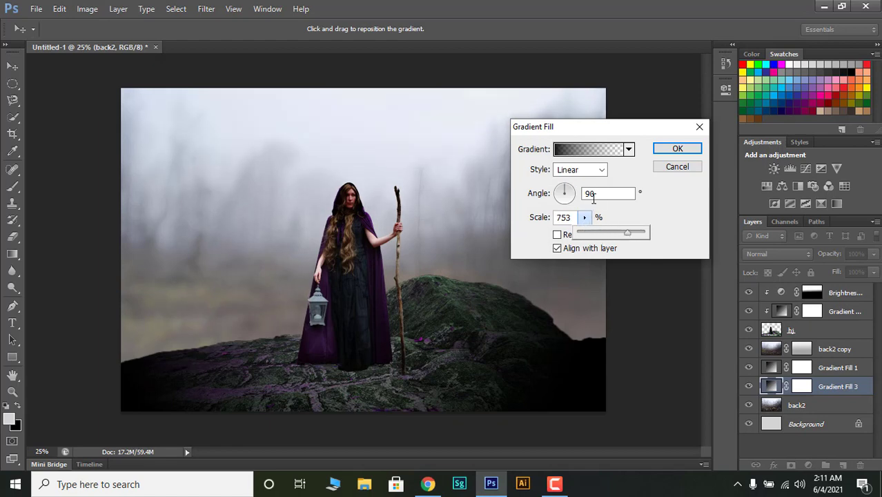
{"action": "left_click", "coordinate": [601, 169]}
{"action": "left_click", "coordinate": [602, 169]}
{"action": "left_click", "coordinate": [584, 192]}
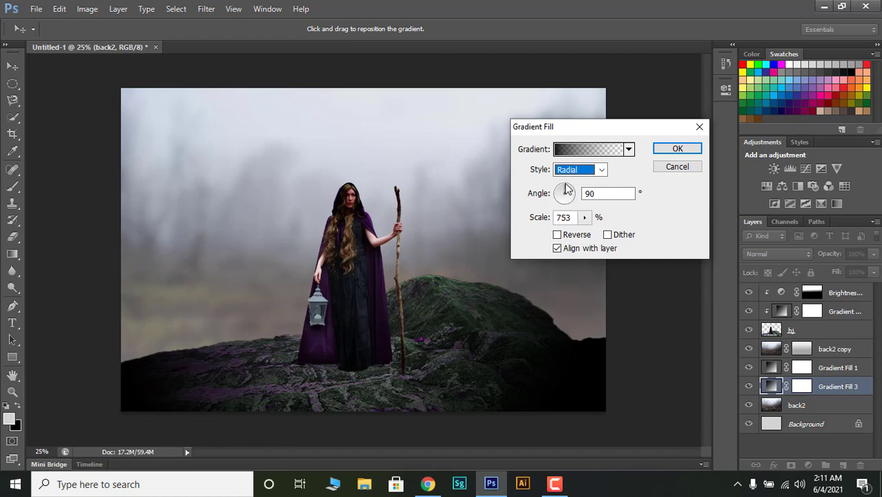
{"action": "left_click", "coordinate": [564, 236]}
{"action": "left_click", "coordinate": [565, 236]}
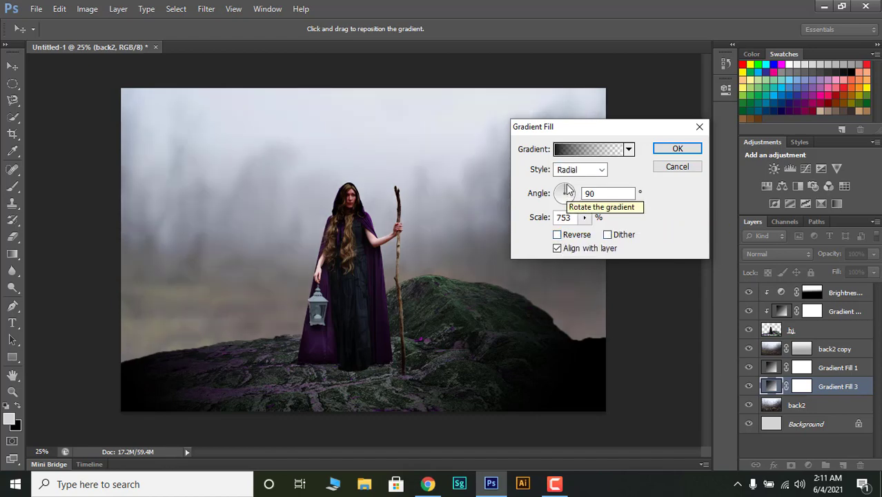
{"action": "left_click_drag", "start_coordinate": [566, 184], "coordinate": [575, 194]}
{"action": "left_click", "coordinate": [677, 149]}
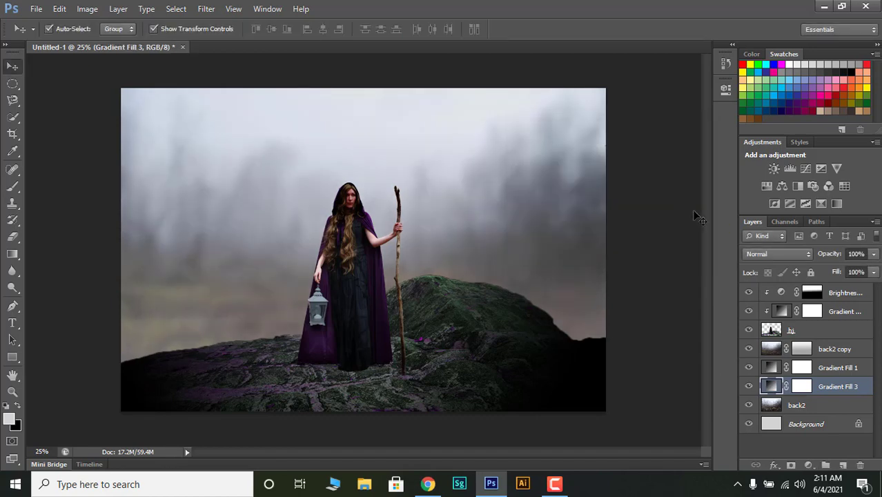
Step: Apply back2 copy's layer mask permanently, then select back2 copy for a new adjustment layer
{"action": "left_click", "coordinate": [846, 293]}
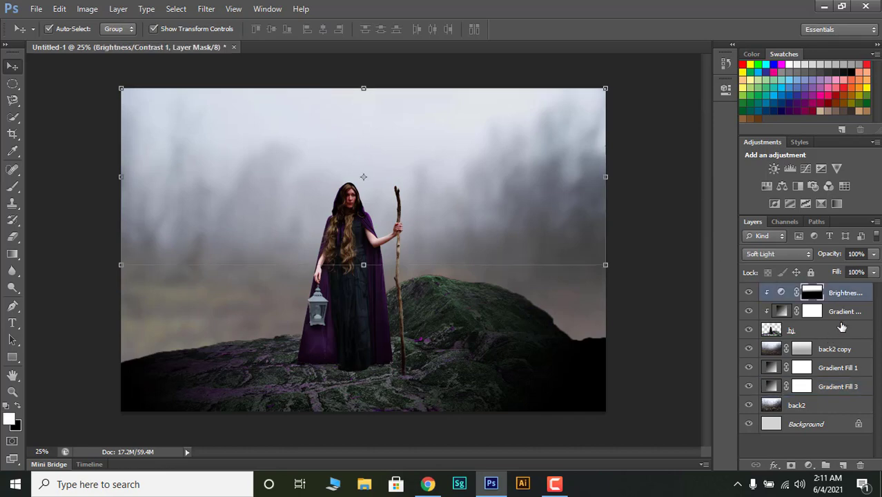
{"action": "right_click", "coordinate": [801, 352]}
{"action": "left_click", "coordinate": [791, 252]}
{"action": "right_click", "coordinate": [801, 380]}
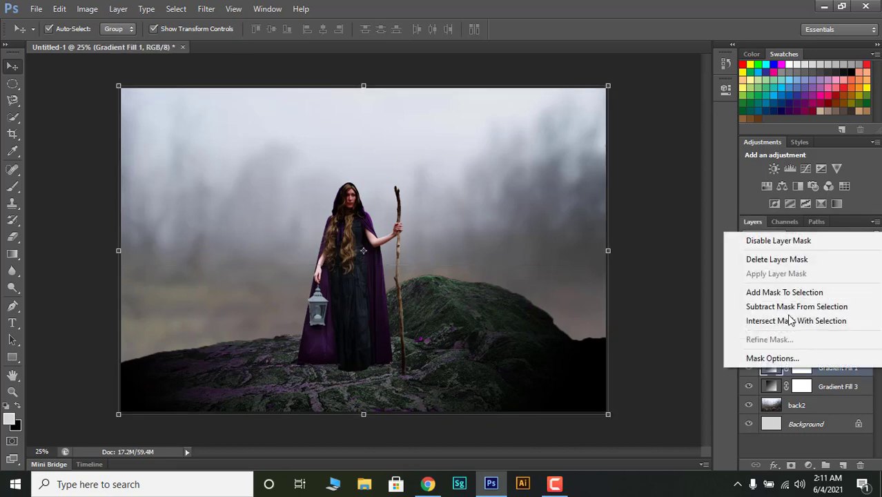
{"action": "left_click", "coordinate": [798, 383]}
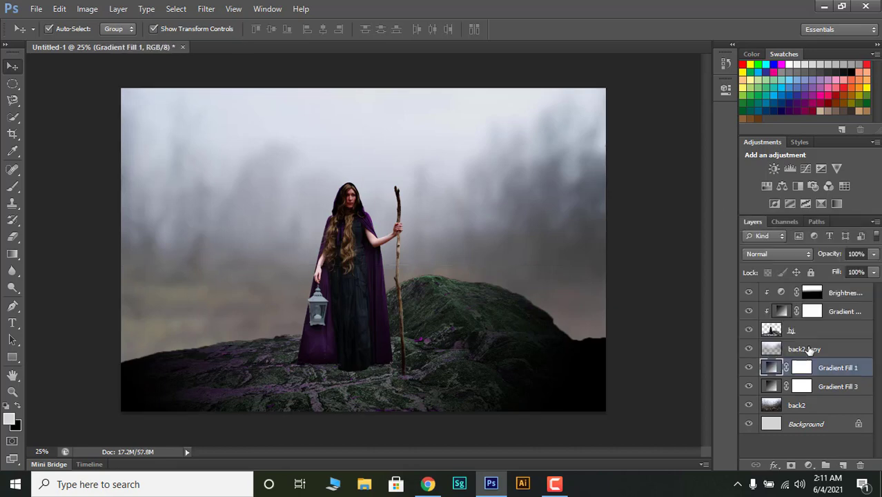
{"action": "left_click", "coordinate": [799, 349]}
{"action": "left_click", "coordinate": [809, 465]}
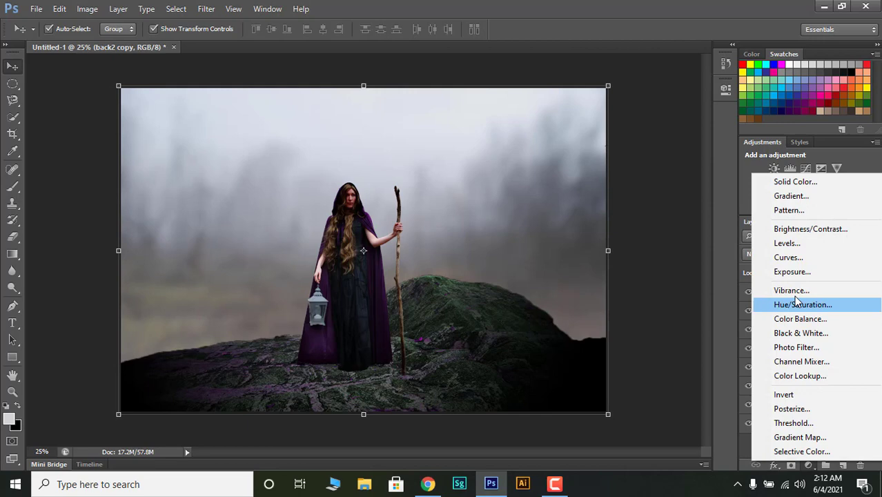
Step: Add a Curves layer clipped to back2 copy, darkening it with more contrast
{"action": "left_click", "coordinate": [789, 258]}
{"action": "left_click", "coordinate": [612, 299]}
{"action": "left_click", "coordinate": [625, 218]}
{"action": "left_click_drag", "start_coordinate": [625, 218], "coordinate": [644, 238]}
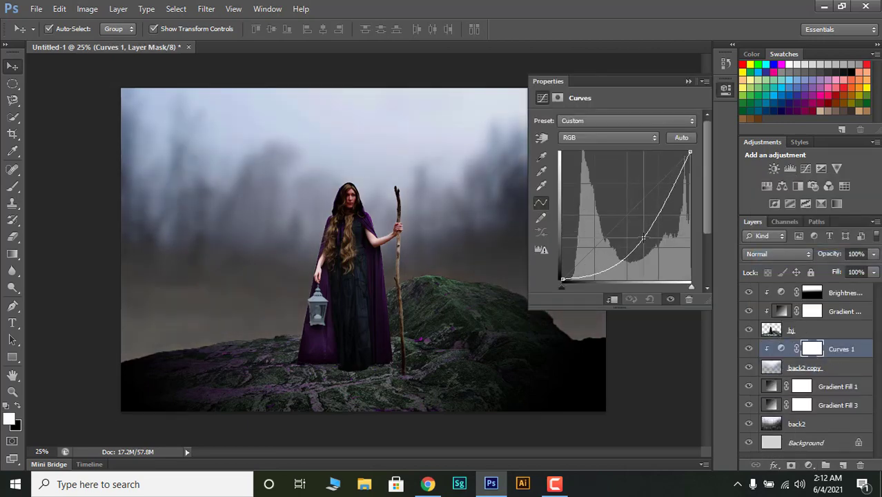
Step: Lower the Red curve and the Green midtones and highlights to push the sky blue
{"action": "left_click", "coordinate": [599, 137]}
{"action": "left_click", "coordinate": [591, 163]}
{"action": "left_click_drag", "start_coordinate": [625, 222], "coordinate": [636, 239]}
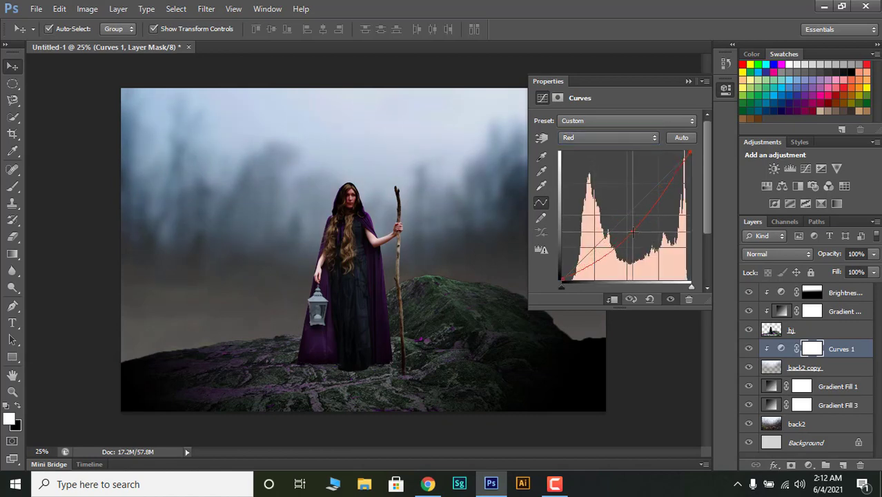
{"action": "left_click", "coordinate": [580, 138]}
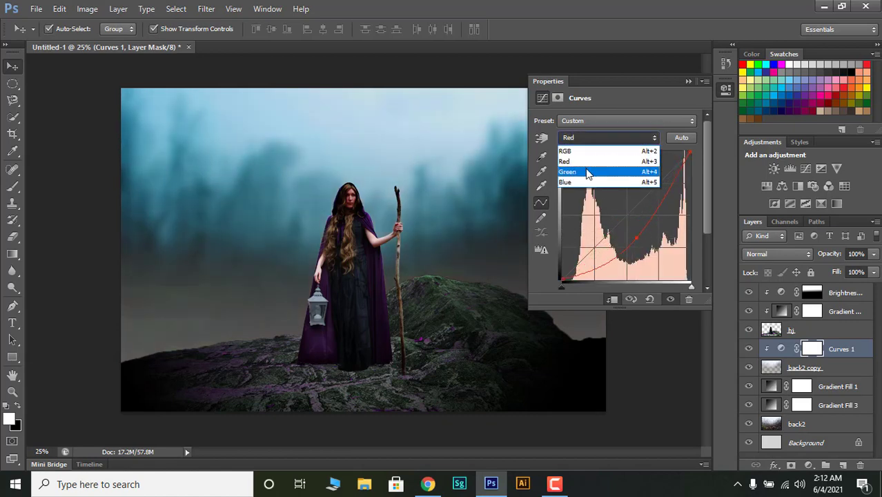
{"action": "left_click", "coordinate": [583, 169]}
{"action": "left_click_drag", "start_coordinate": [631, 210], "coordinate": [642, 223]}
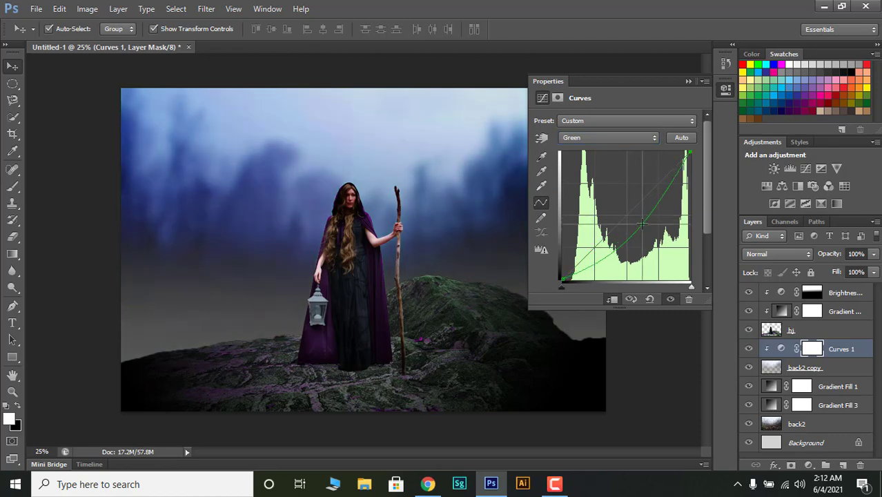
{"action": "mouse_move", "coordinate": [689, 153]}
{"action": "left_mouse_down"}
{"action": "mouse_move", "coordinate": [688, 198]}
{"action": "mouse_move", "coordinate": [688, 158]}
{"action": "left_mouse_up"}
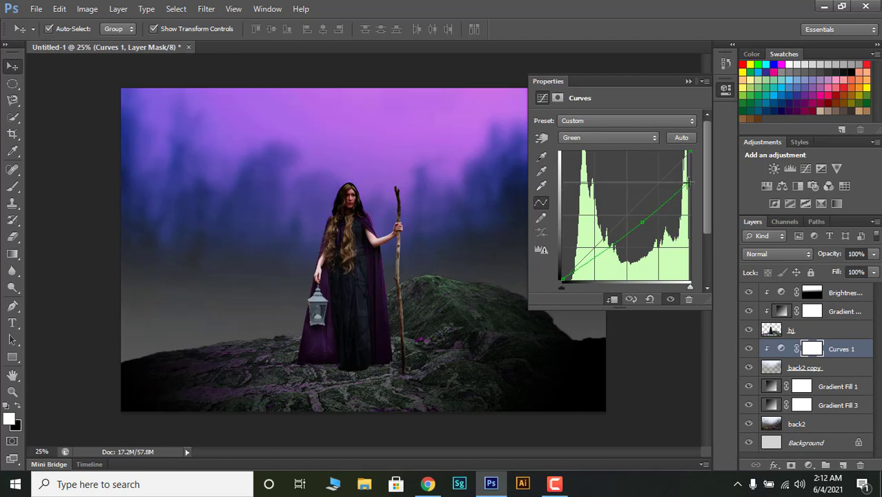
Step: Lower the Blue curve's highlights, then ease them back up slightly
{"action": "left_click", "coordinate": [641, 138]}
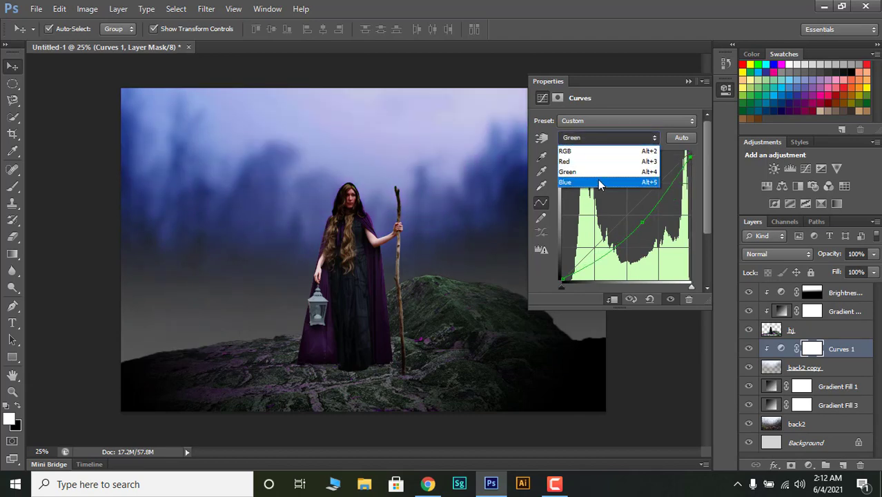
{"action": "left_click", "coordinate": [598, 181]}
{"action": "left_click_drag", "start_coordinate": [689, 152], "coordinate": [690, 188]}
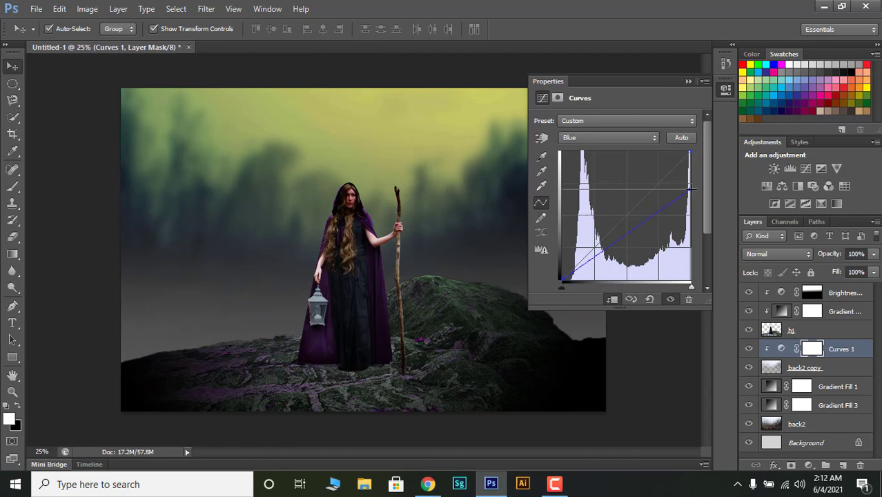
{"action": "left_click_drag", "start_coordinate": [690, 188], "coordinate": [690, 184]}
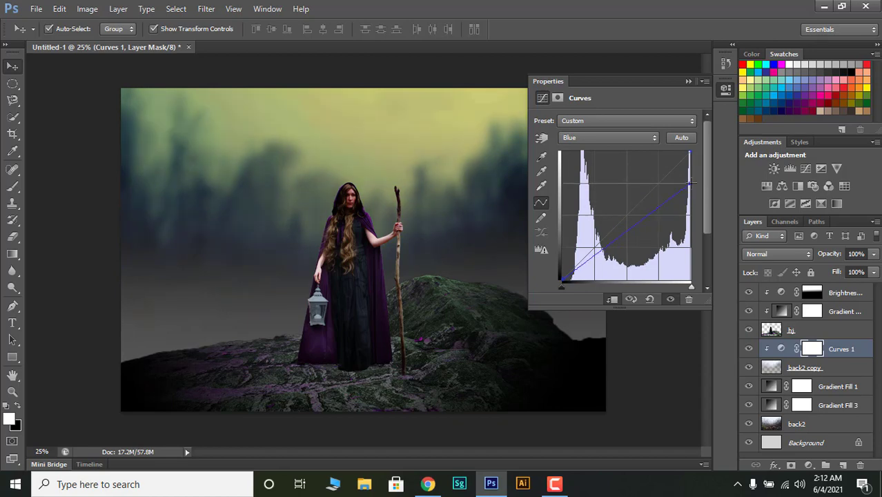
Step: Lower the Red highlights and the overall RGB highlights to darken the sky
{"action": "left_click", "coordinate": [619, 137]}
{"action": "left_click", "coordinate": [604, 161]}
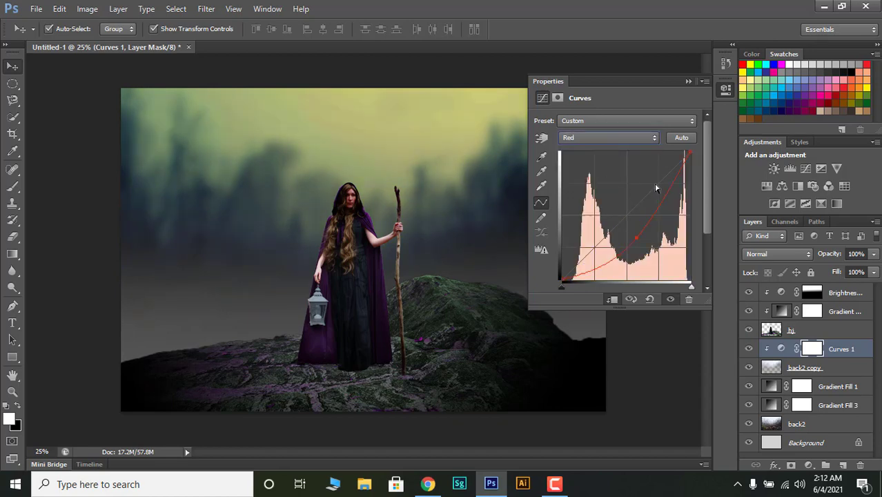
{"action": "left_click_drag", "start_coordinate": [687, 153], "coordinate": [687, 184]}
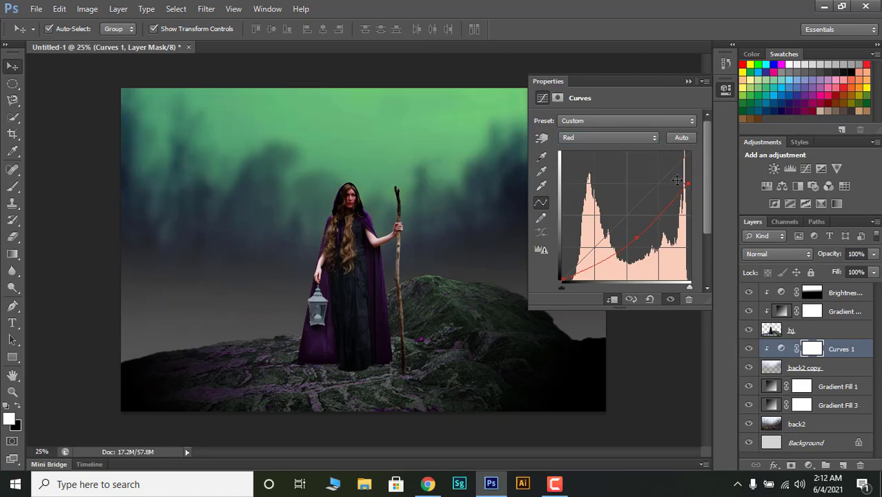
{"action": "left_click", "coordinate": [623, 140]}
{"action": "left_click", "coordinate": [608, 150]}
{"action": "left_click_drag", "start_coordinate": [691, 153], "coordinate": [689, 184]}
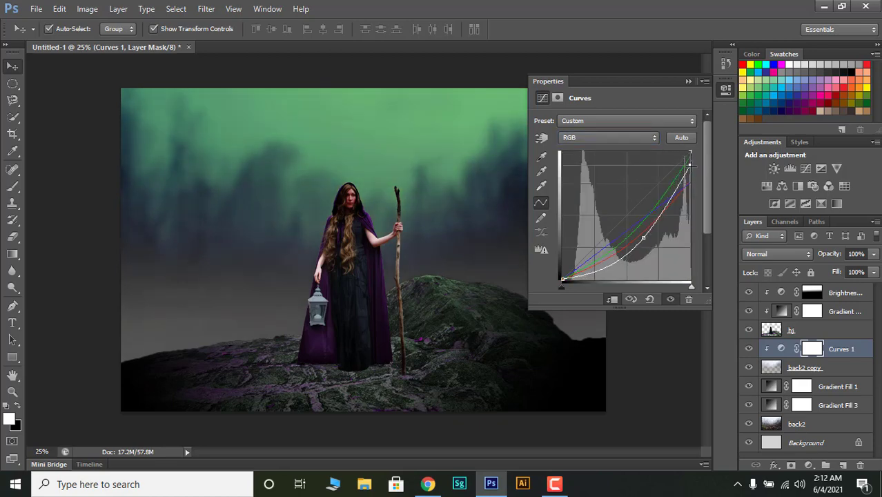
{"action": "left_click_drag", "start_coordinate": [688, 183], "coordinate": [689, 186]}
Step: Flatten red midtones, lower green highlights to remove the green tint, then add empty Layer 1 on top
{"action": "left_click", "coordinate": [607, 137]}
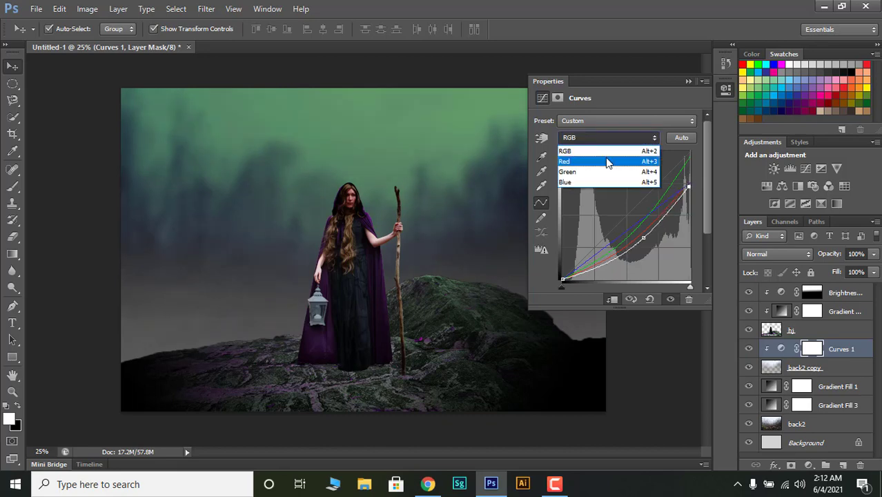
{"action": "left_click", "coordinate": [603, 159]}
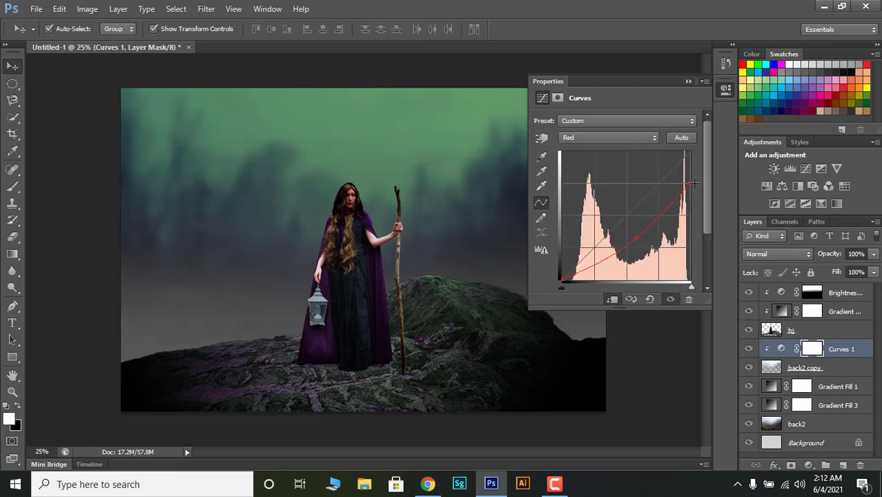
{"action": "left_click_drag", "start_coordinate": [667, 215], "coordinate": [666, 230]}
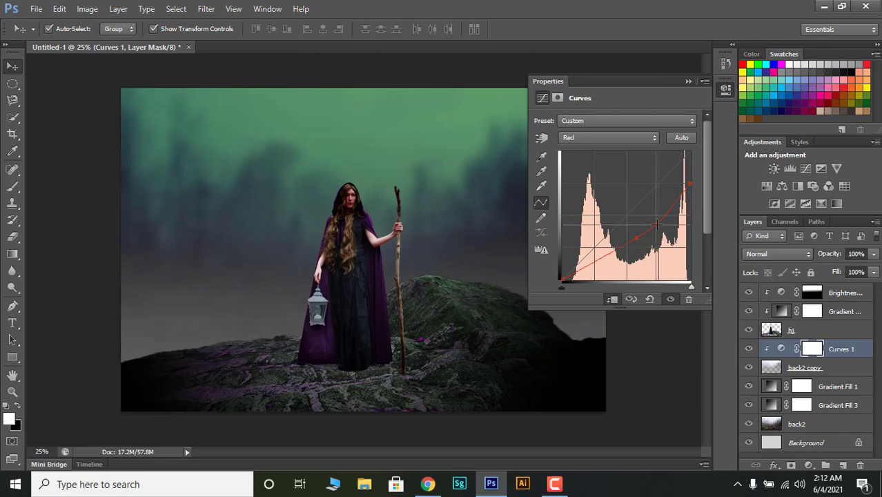
{"action": "left_click", "coordinate": [608, 137]}
{"action": "left_click", "coordinate": [603, 171]}
{"action": "left_click_drag", "start_coordinate": [689, 158], "coordinate": [689, 181]}
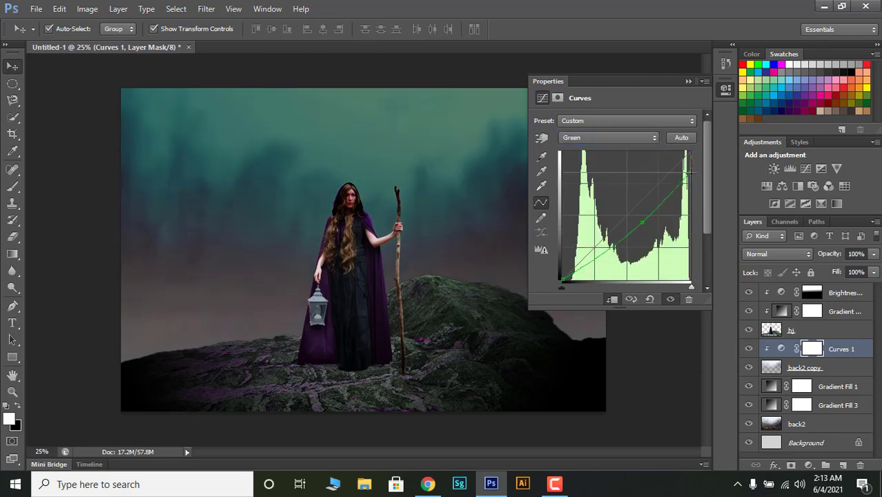
{"action": "left_click", "coordinate": [612, 137]}
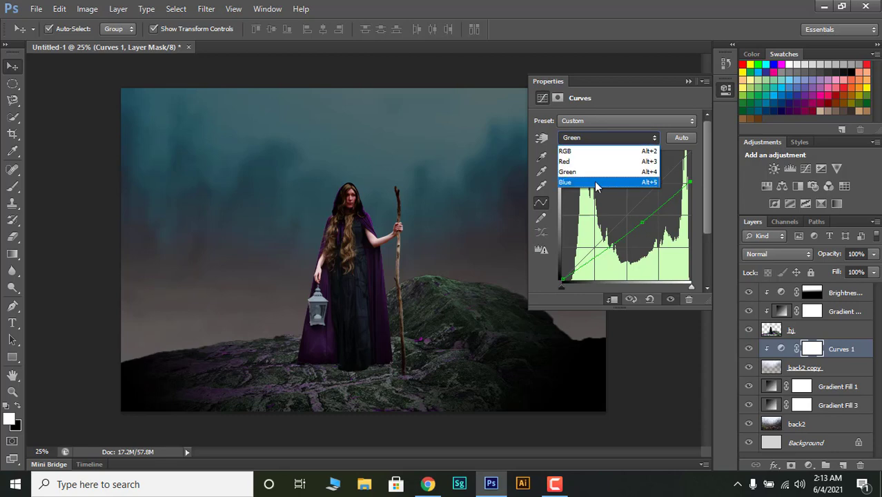
{"action": "left_click", "coordinate": [688, 83]}
{"action": "left_click", "coordinate": [689, 82]}
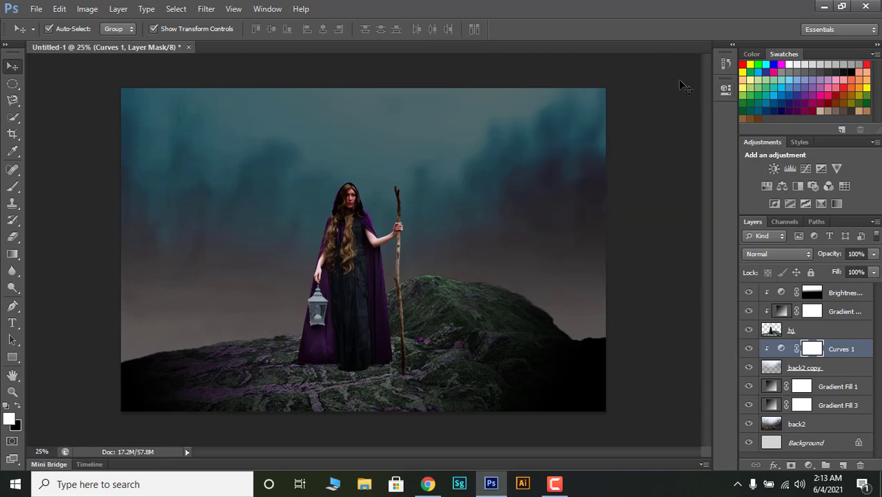
{"action": "left_click", "coordinate": [851, 296]}
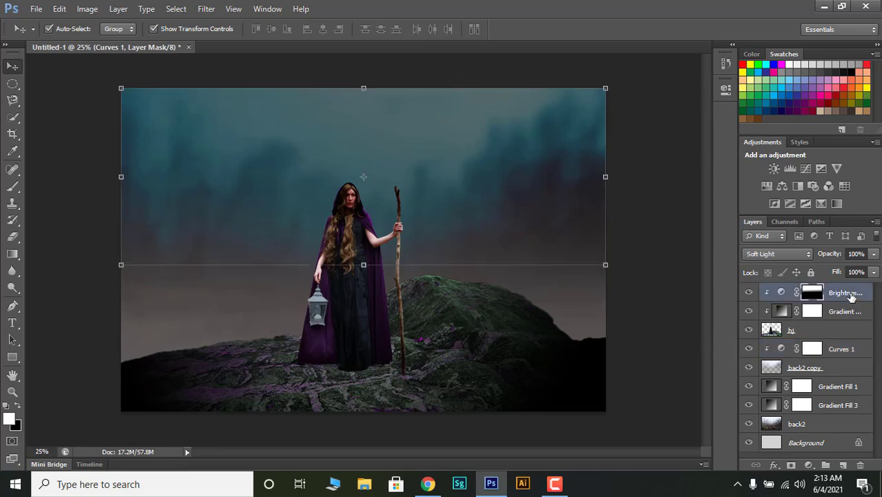
{"action": "left_click", "coordinate": [843, 465]}
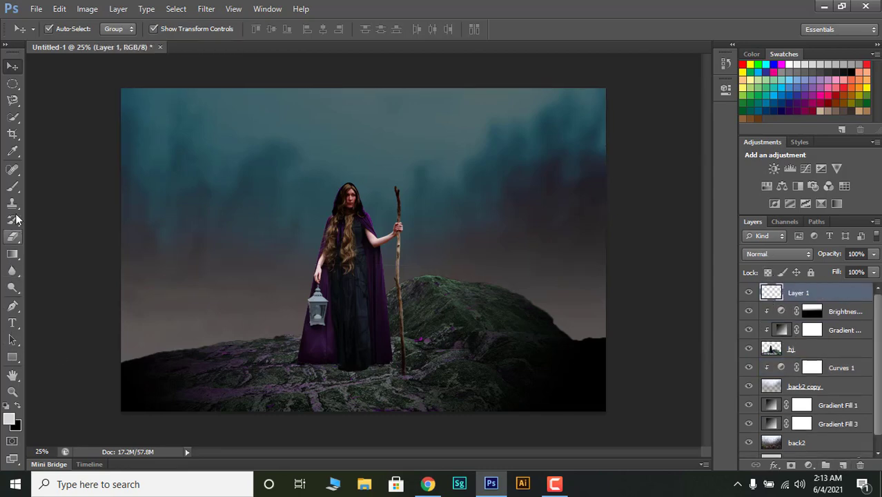
Step: Set the foreground to yellow and paint the lantern glass with a 150 brush at 100% opacity
{"action": "left_click", "coordinate": [10, 419]}
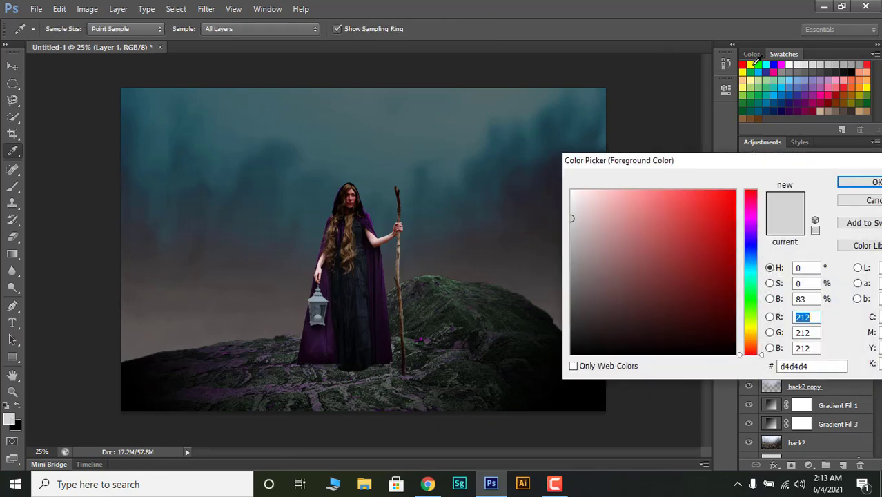
{"action": "left_click", "coordinate": [752, 65]}
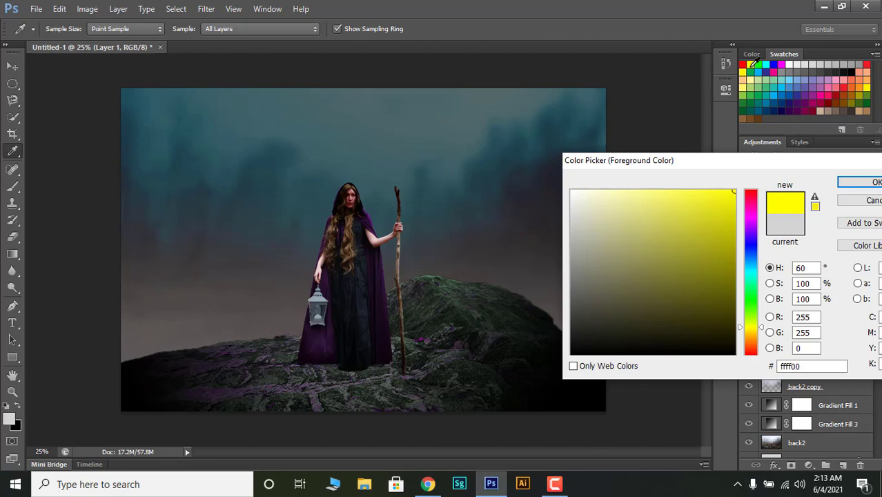
{"action": "left_click", "coordinate": [856, 184]}
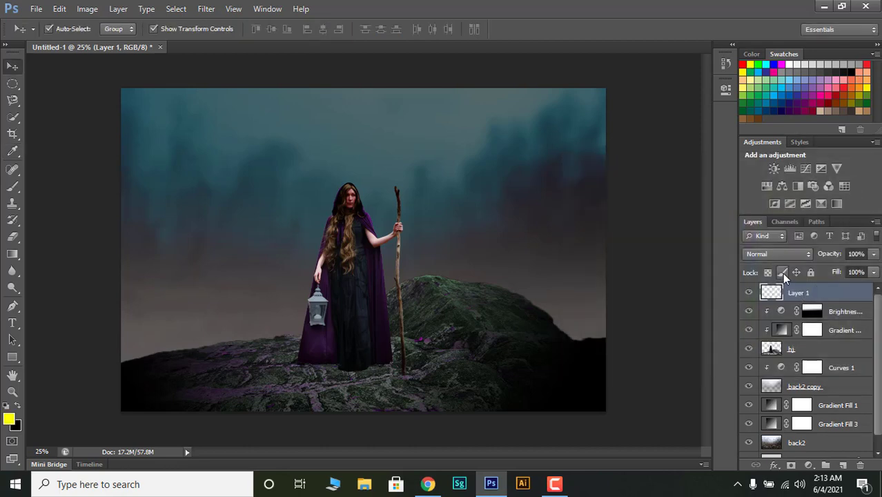
{"action": "left_click", "coordinate": [13, 187]}
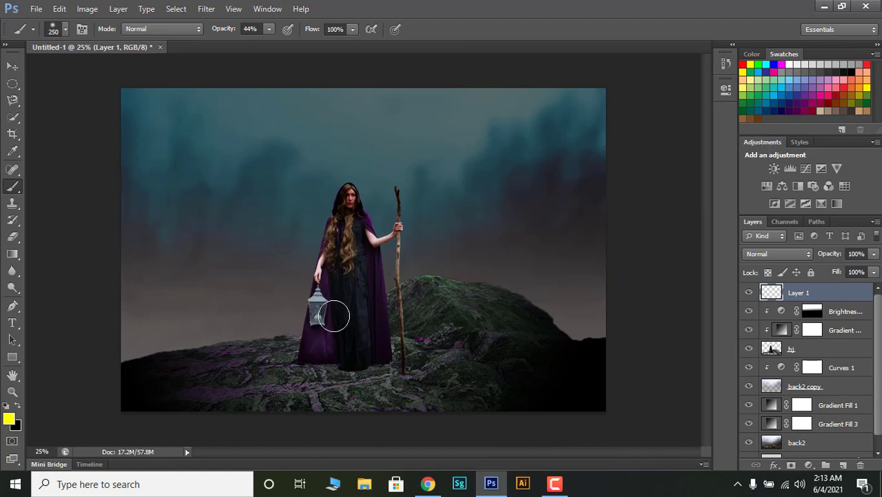
{"action": "key", "text": "bracketleft"}
{"action": "key", "text": "bracketleft"}
{"action": "key", "text": "bracketleft"}
{"action": "left_click", "coordinate": [268, 29]}
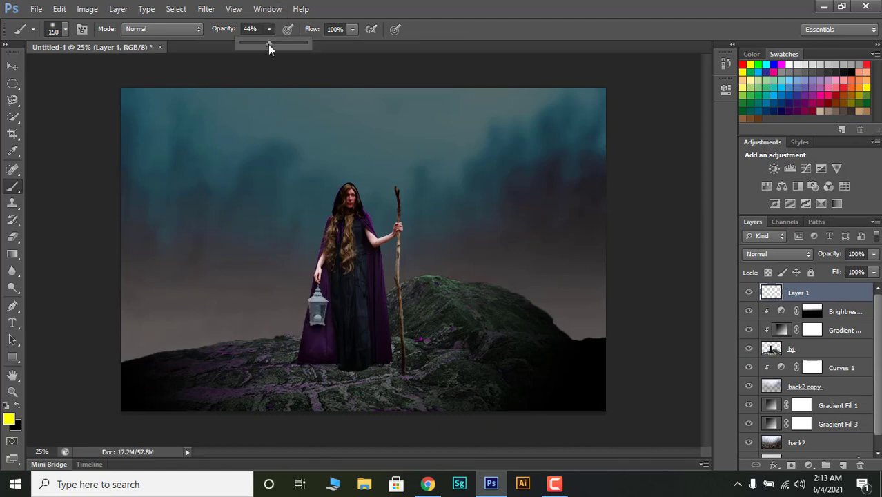
{"action": "left_click", "coordinate": [317, 314]}
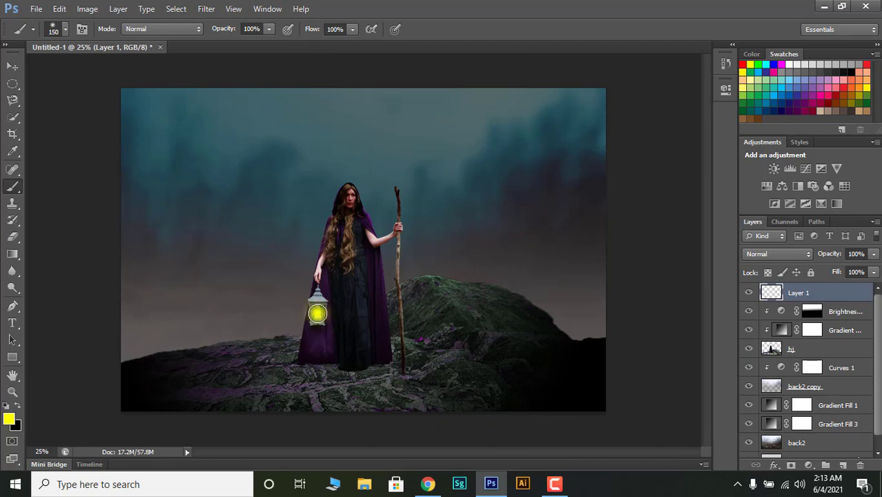
Step: Try Soft Light, Color Burn, Color Dodge and Linear Dodge (Add) blend modes on Layer 1
{"action": "left_click", "coordinate": [776, 254]}
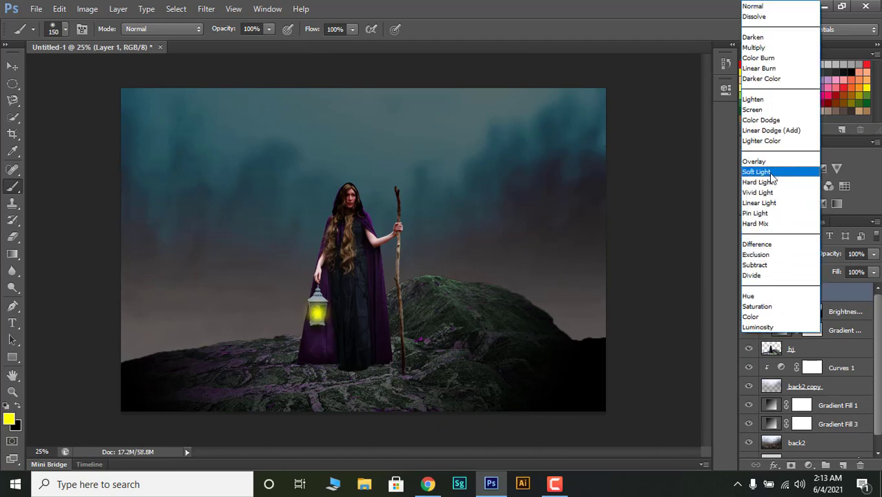
{"action": "left_click", "coordinate": [769, 170]}
{"action": "left_click", "coordinate": [762, 257]}
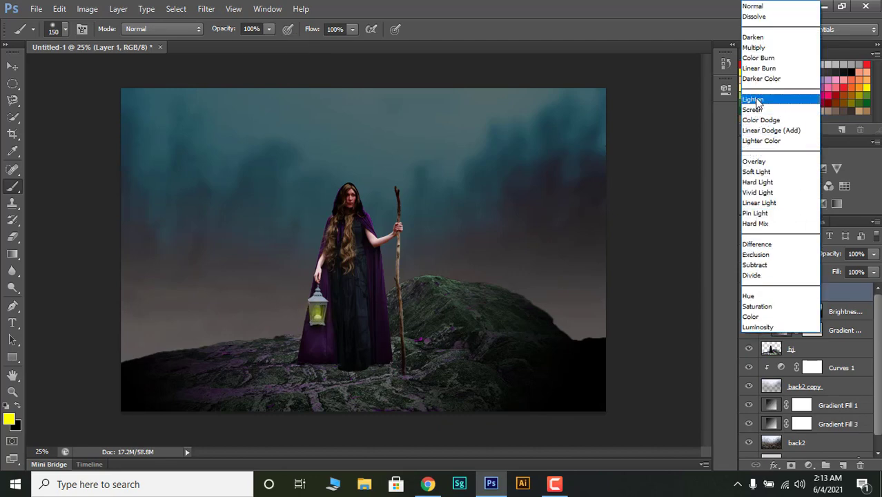
{"action": "left_click", "coordinate": [764, 59]}
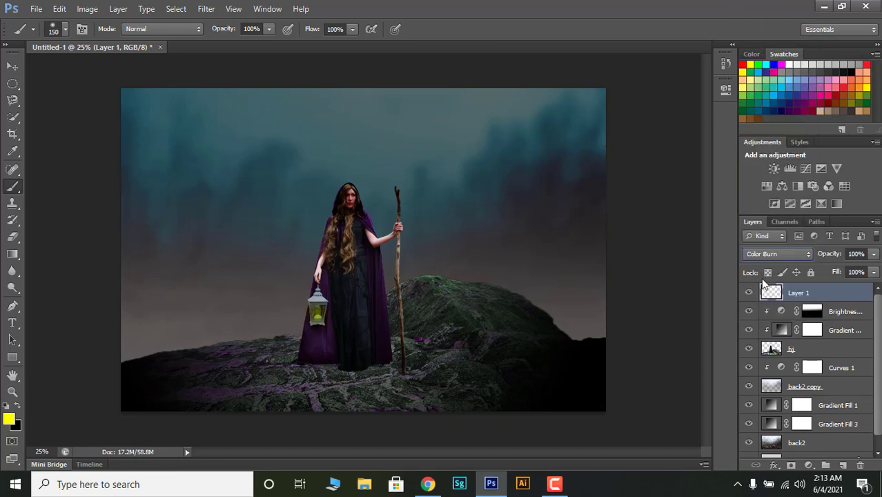
{"action": "left_click", "coordinate": [763, 254]}
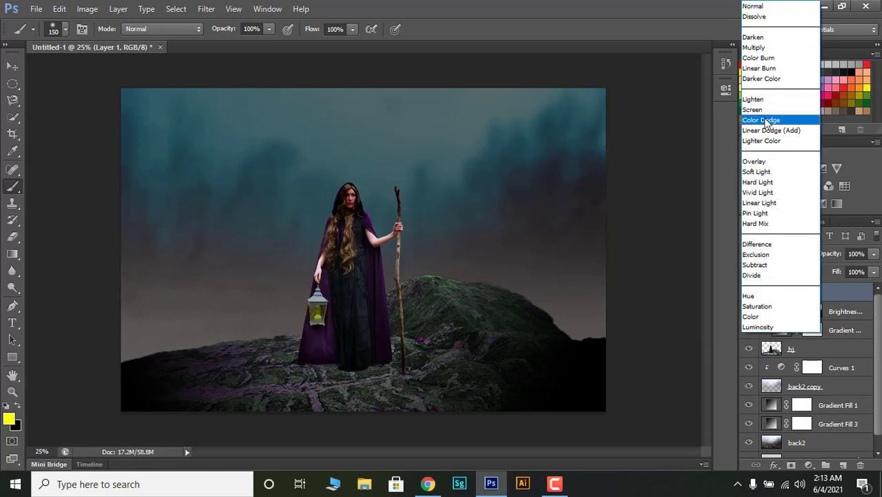
{"action": "left_click", "coordinate": [759, 119]}
{"action": "left_click", "coordinate": [782, 254]}
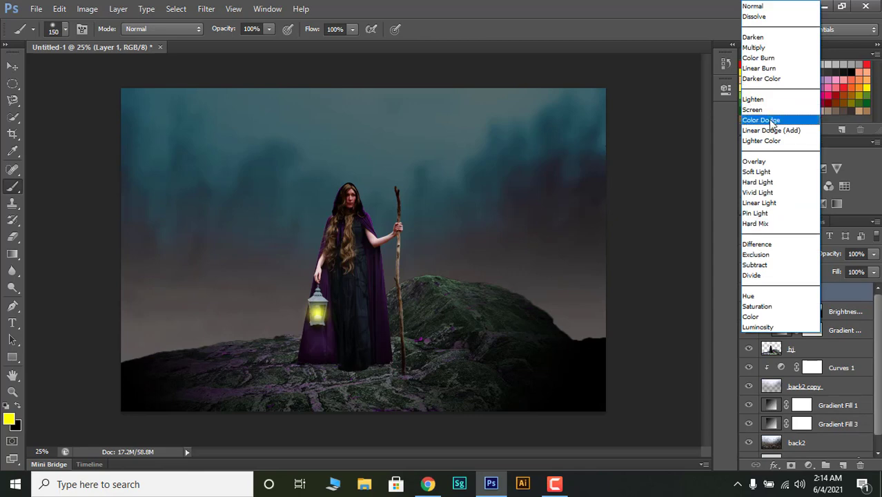
{"action": "left_click", "coordinate": [769, 120]}
{"action": "left_click", "coordinate": [762, 254]}
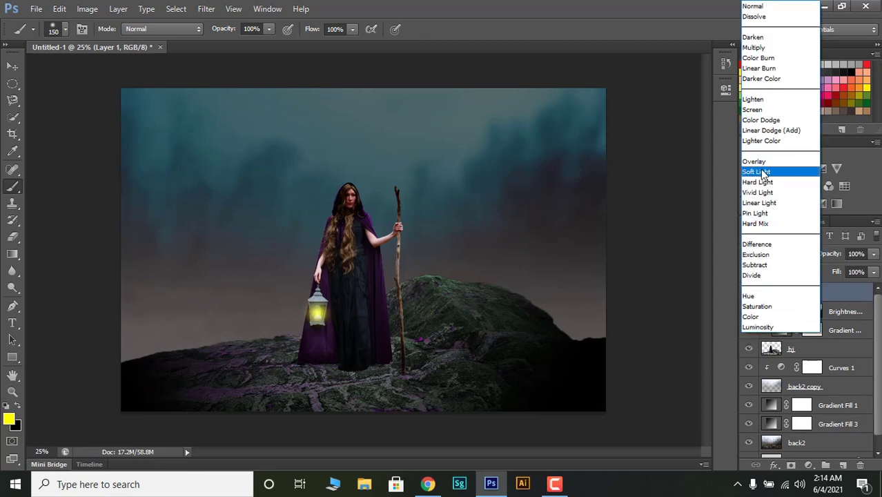
{"action": "left_click", "coordinate": [761, 130]}
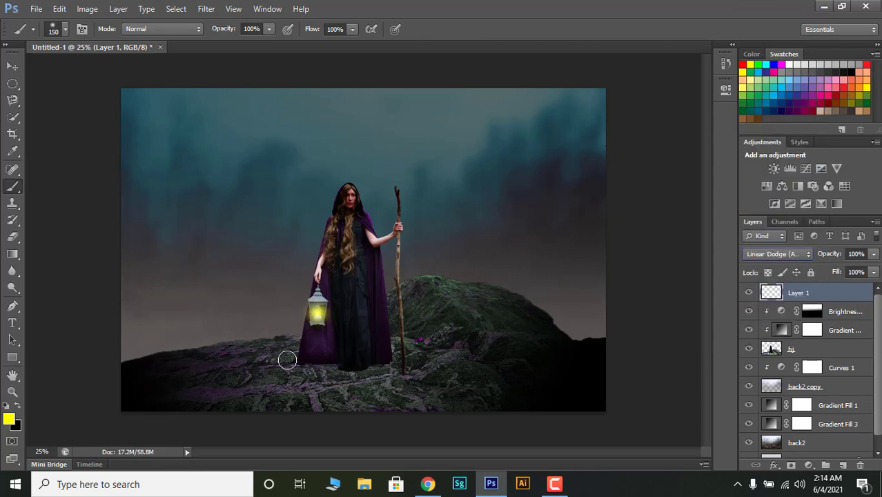
Step: Return Layer 1 to Normal, repaint the lantern glow orange, and add Layer 2 above it
{"action": "key", "text": "ctrl+z"}
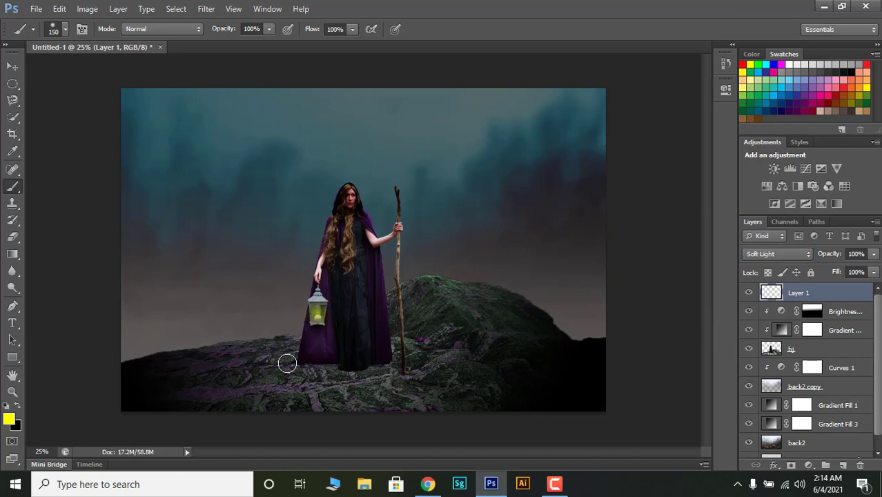
{"action": "key", "text": "ctrl+alt+z"}
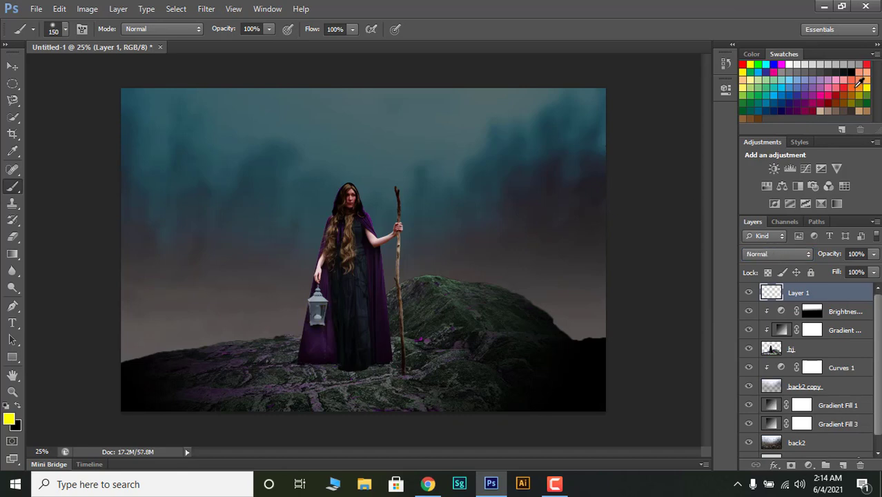
{"action": "left_click", "coordinate": [316, 314]}
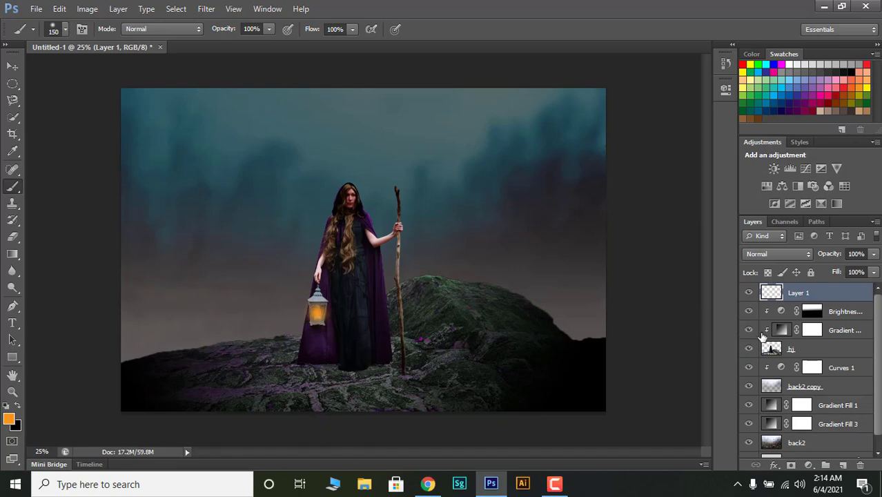
{"action": "left_click", "coordinate": [844, 466]}
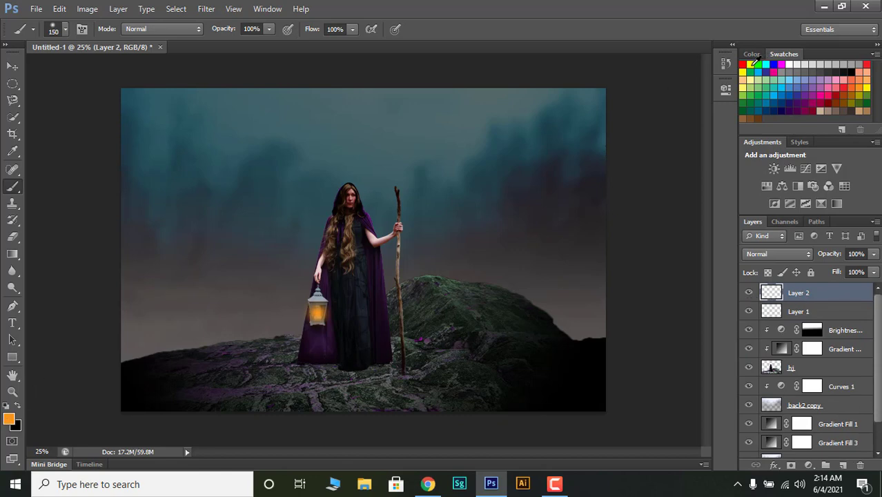
Step: Set Layer 2 to Soft Light and brush a 37%-opacity yellow glow around her feet, then add Layer 3
{"action": "left_click", "coordinate": [751, 254]}
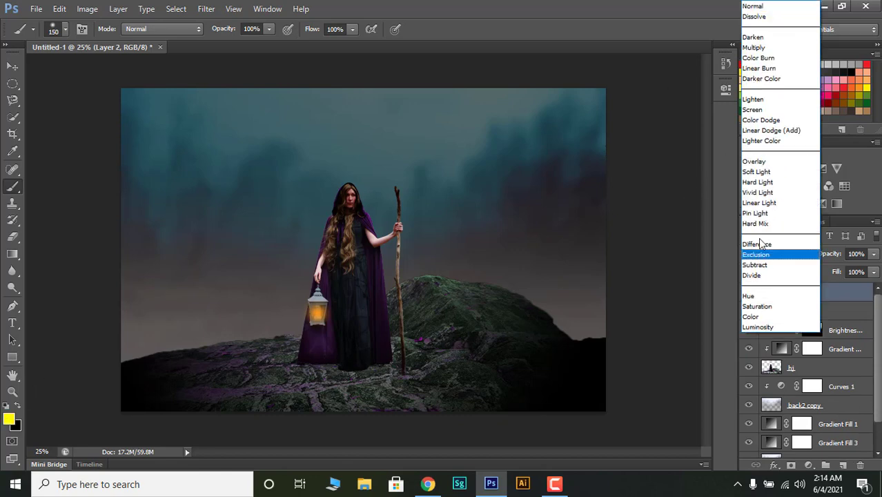
{"action": "left_click", "coordinate": [759, 170]}
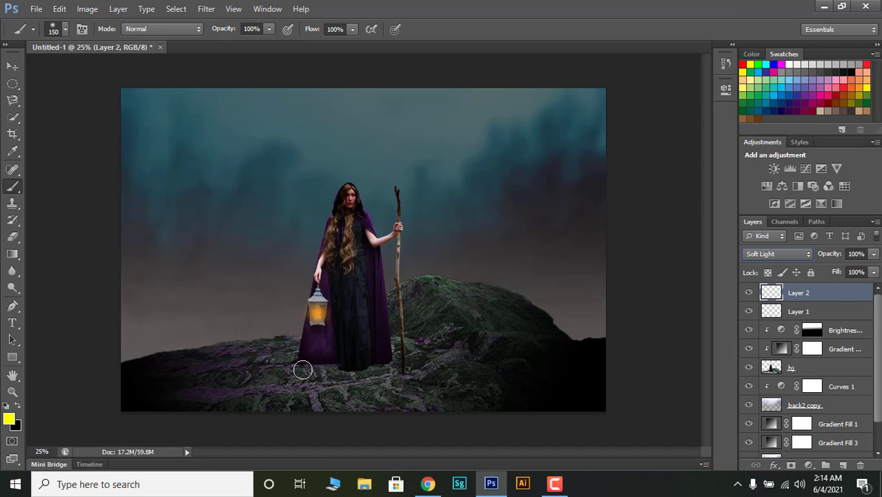
{"action": "left_click_drag", "start_coordinate": [301, 369], "coordinate": [359, 370]}
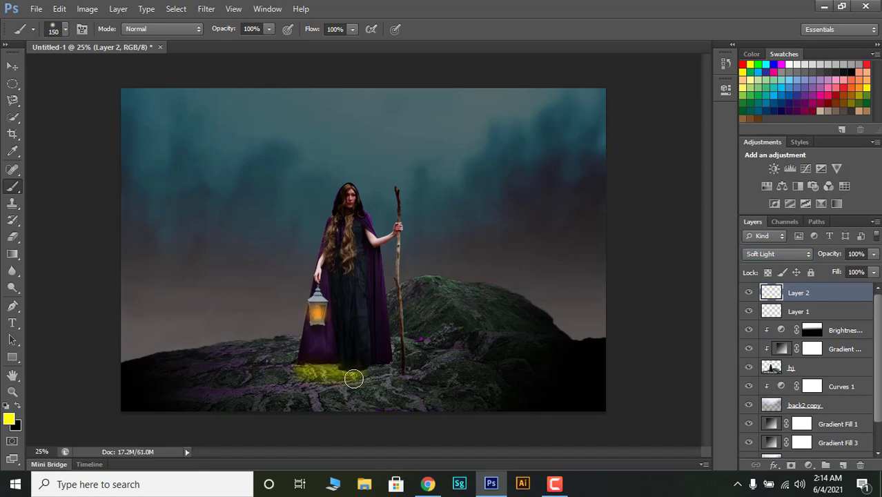
{"action": "key", "text": "ctrl+z"}
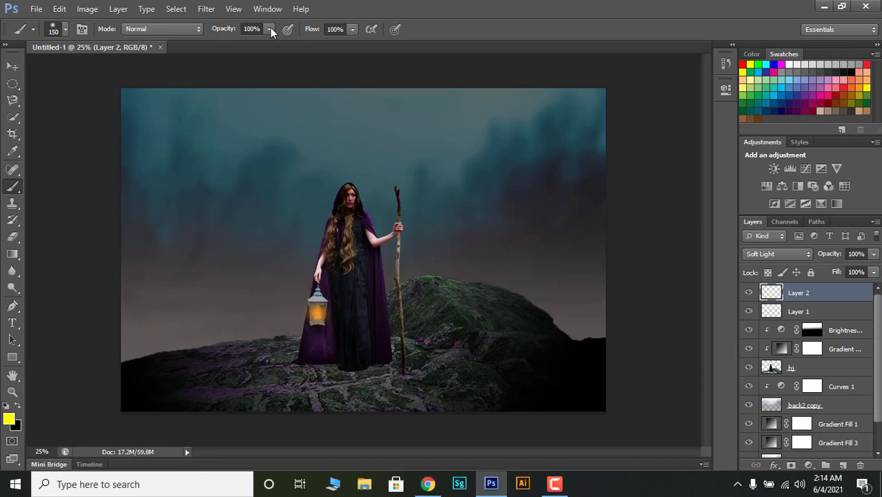
{"action": "left_click_drag", "start_coordinate": [270, 28], "coordinate": [227, 42]}
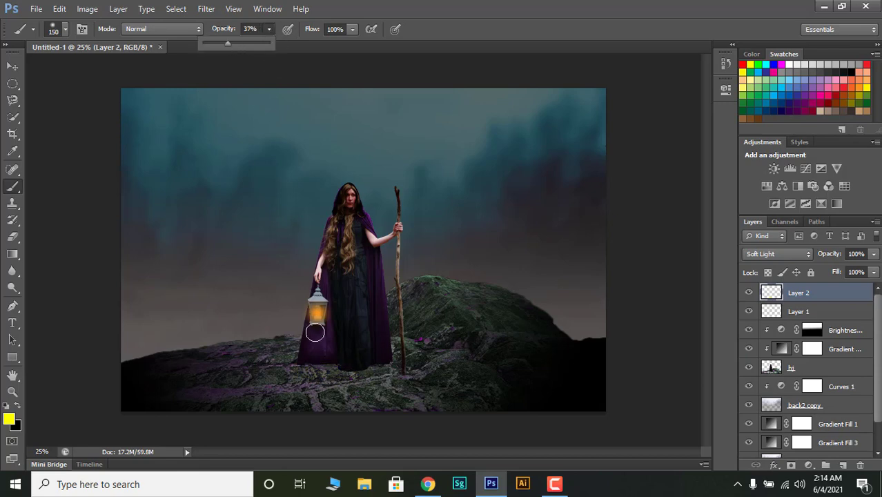
{"action": "mouse_move", "coordinate": [315, 333]}
{"action": "left_mouse_down"}
{"action": "mouse_move", "coordinate": [270, 396]}
{"action": "mouse_move", "coordinate": [290, 396]}
{"action": "mouse_move", "coordinate": [305, 381]}
{"action": "mouse_move", "coordinate": [376, 394]}
{"action": "mouse_move", "coordinate": [281, 409]}
{"action": "mouse_move", "coordinate": [266, 395]}
{"action": "mouse_move", "coordinate": [272, 387]}
{"action": "mouse_move", "coordinate": [217, 418]}
{"action": "left_mouse_up"}
{"action": "key", "text": "bracketright"}
{"action": "key", "text": "bracketright"}
{"action": "key", "text": "bracketright"}
{"action": "key", "text": "bracketleft"}
{"action": "key", "text": "bracketleft"}
{"action": "key", "text": "bracketleft"}
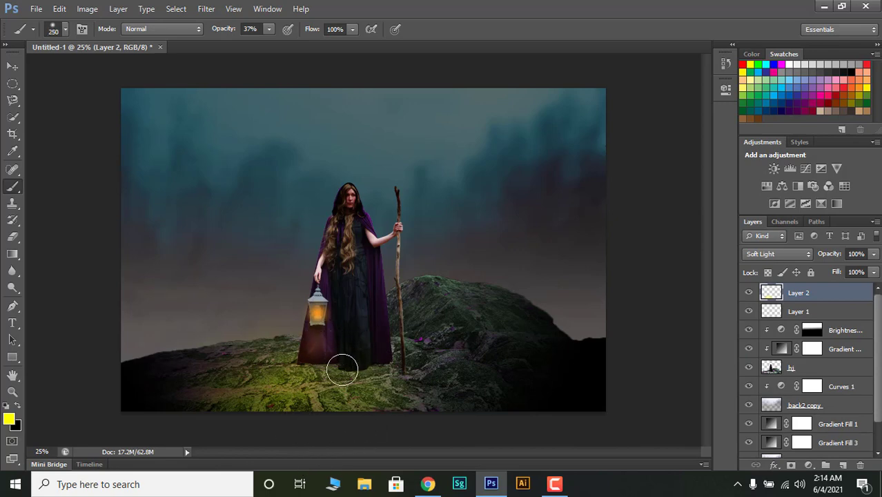
{"action": "key", "text": "bracketright"}
{"action": "key", "text": "bracketright"}
{"action": "key", "text": "bracketright"}
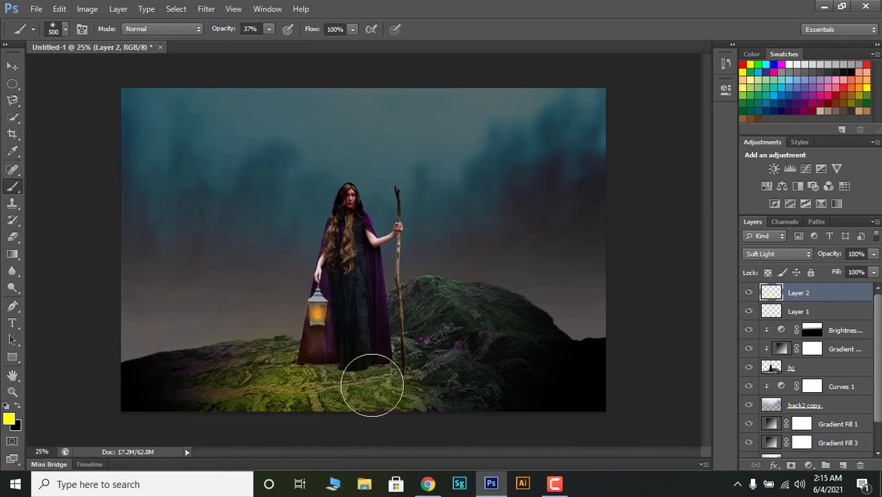
{"action": "key", "text": "bracketleft"}
{"action": "key", "text": "bracketleft"}
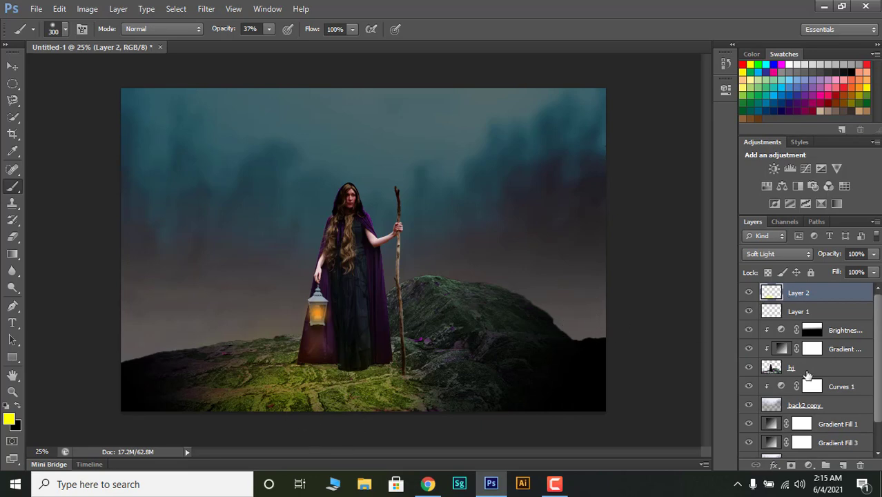
{"action": "left_click", "coordinate": [844, 466]}
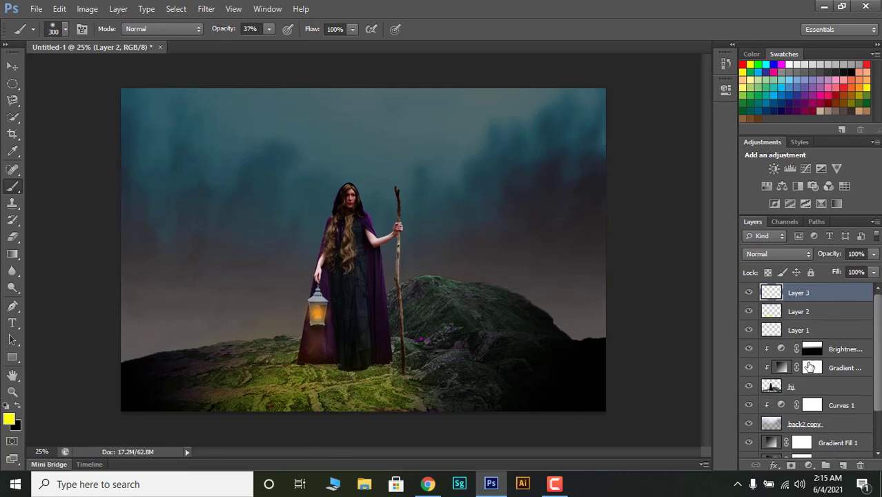
Step: Set Layer 3 to Overlay and lightly brighten the ground at her feet with yellow
{"action": "left_click", "coordinate": [854, 87]}
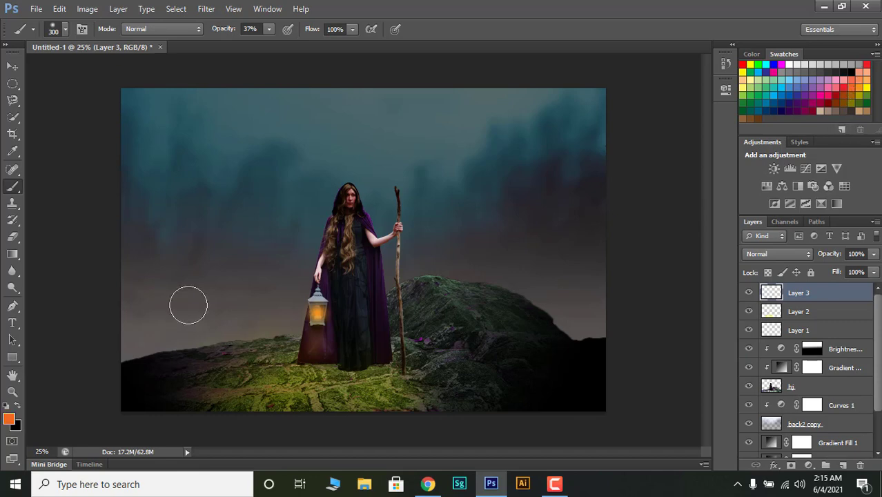
{"action": "left_click", "coordinate": [759, 254]}
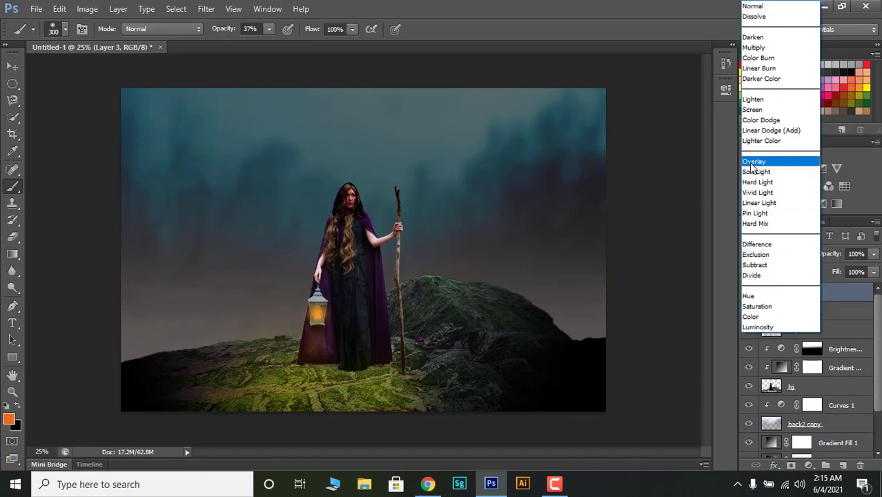
{"action": "left_click", "coordinate": [753, 161]}
{"action": "left_click", "coordinate": [751, 65]}
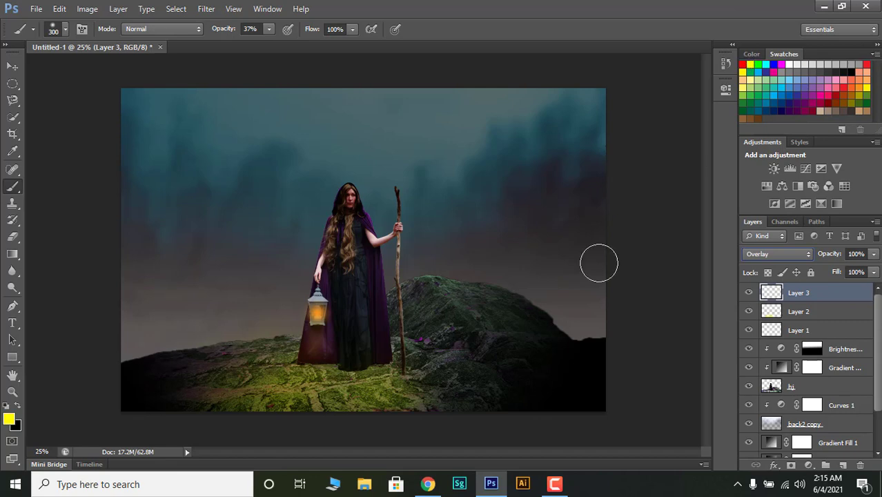
{"action": "left_click_drag", "start_coordinate": [332, 361], "coordinate": [318, 373]}
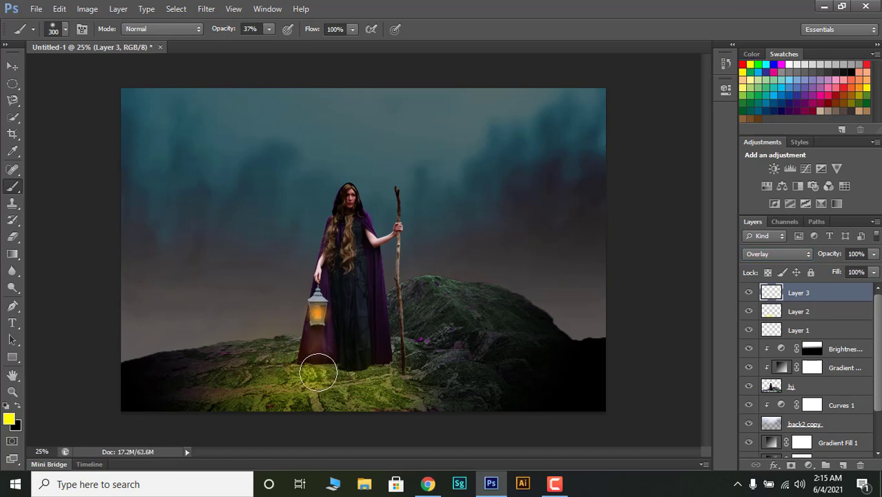
Step: Brighten the robe below the lantern with a 200 brush, then spread an 18% glow across the grass
{"action": "key", "text": "bracketleft"}
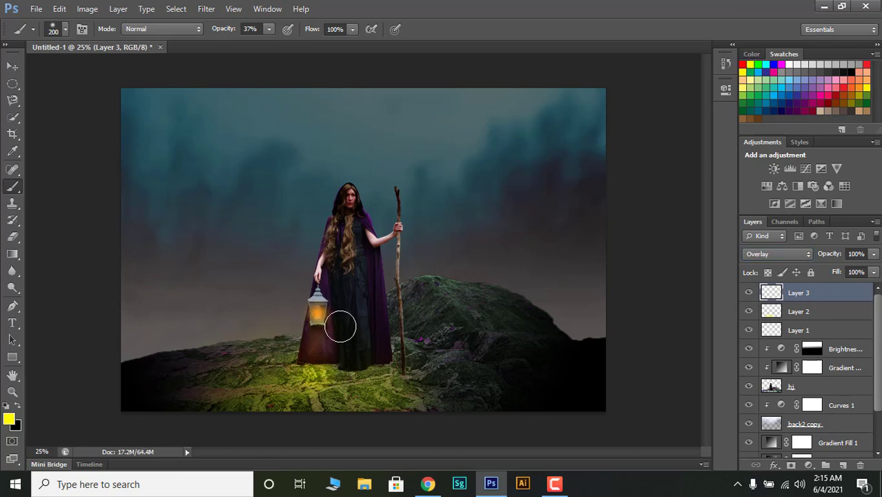
{"action": "mouse_move", "coordinate": [341, 319]}
{"action": "left_mouse_down"}
{"action": "mouse_move", "coordinate": [345, 312]}
{"action": "mouse_move", "coordinate": [331, 338]}
{"action": "mouse_move", "coordinate": [361, 339]}
{"action": "mouse_move", "coordinate": [304, 361]}
{"action": "left_mouse_up"}
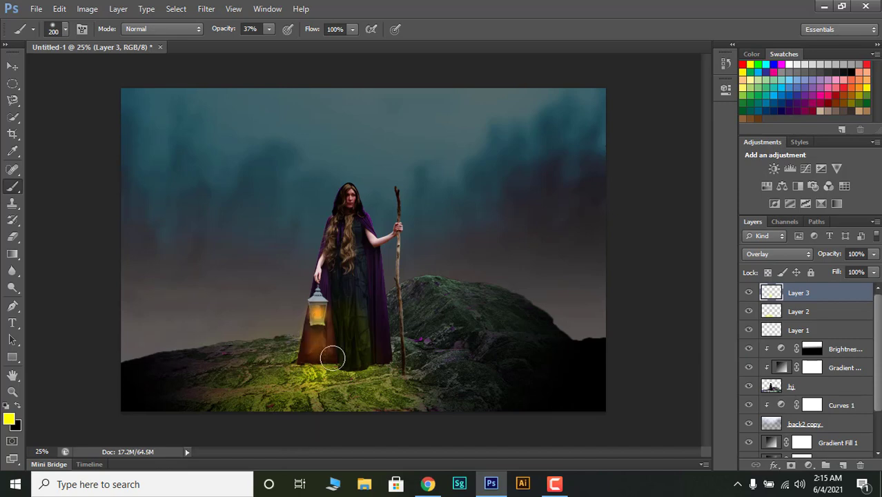
{"action": "mouse_move", "coordinate": [326, 356]}
{"action": "left_mouse_down"}
{"action": "mouse_move", "coordinate": [347, 323]}
{"action": "mouse_move", "coordinate": [336, 388]}
{"action": "left_mouse_up"}
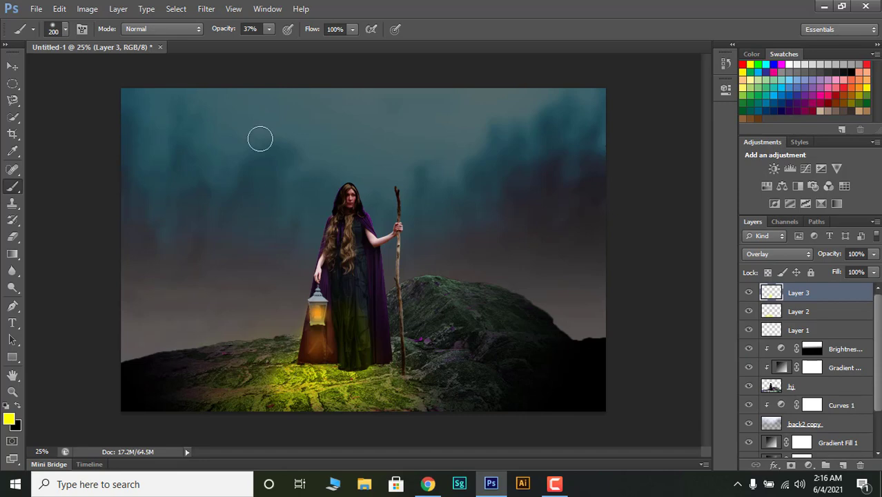
{"action": "left_click_drag", "start_coordinate": [271, 29], "coordinate": [255, 40]}
{"action": "key", "text": "bracketright"}
{"action": "key", "text": "bracketright"}
{"action": "key", "text": "bracketright"}
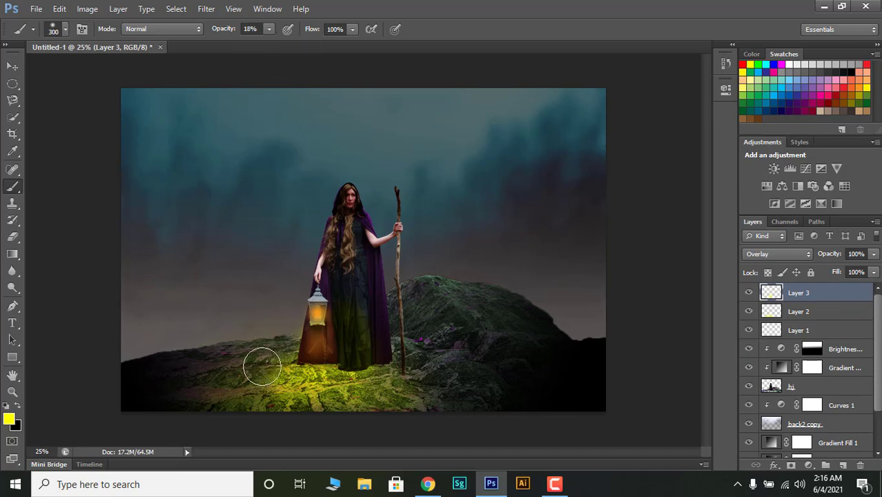
{"action": "mouse_move", "coordinate": [276, 371]}
{"action": "left_mouse_down"}
{"action": "mouse_move", "coordinate": [246, 365]}
{"action": "mouse_move", "coordinate": [221, 387]}
{"action": "mouse_move", "coordinate": [321, 404]}
{"action": "mouse_move", "coordinate": [420, 394]}
{"action": "mouse_move", "coordinate": [344, 350]}
{"action": "mouse_move", "coordinate": [336, 356]}
{"action": "left_mouse_up"}
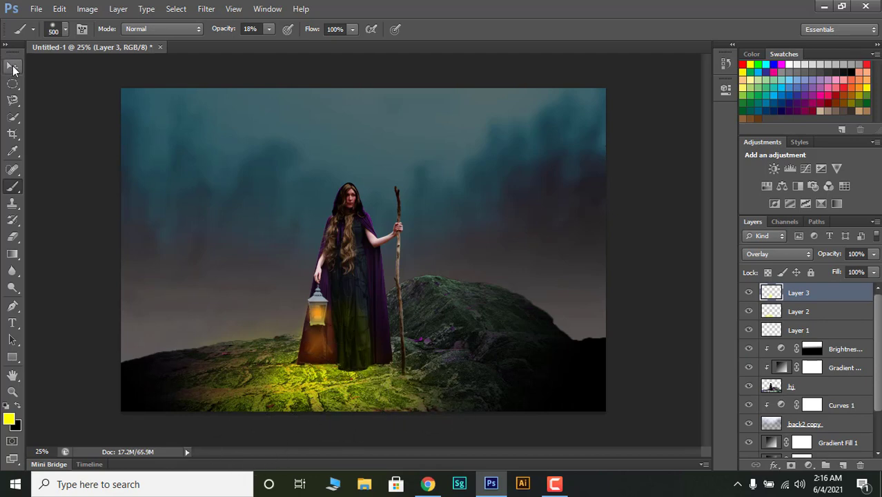
{"action": "left_click", "coordinate": [13, 69]}
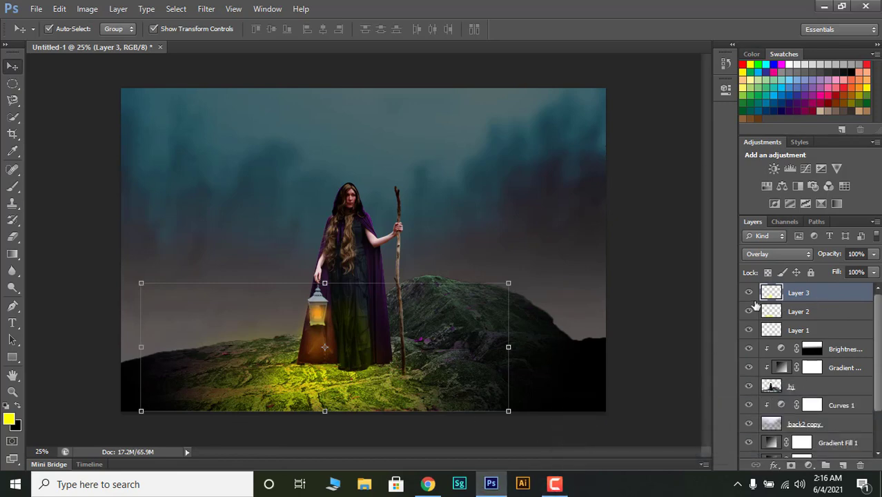
Step: Add Layer 4 in Color Dodge blending and ready a smaller brush to brighten the lantern
{"action": "left_click", "coordinate": [843, 465]}
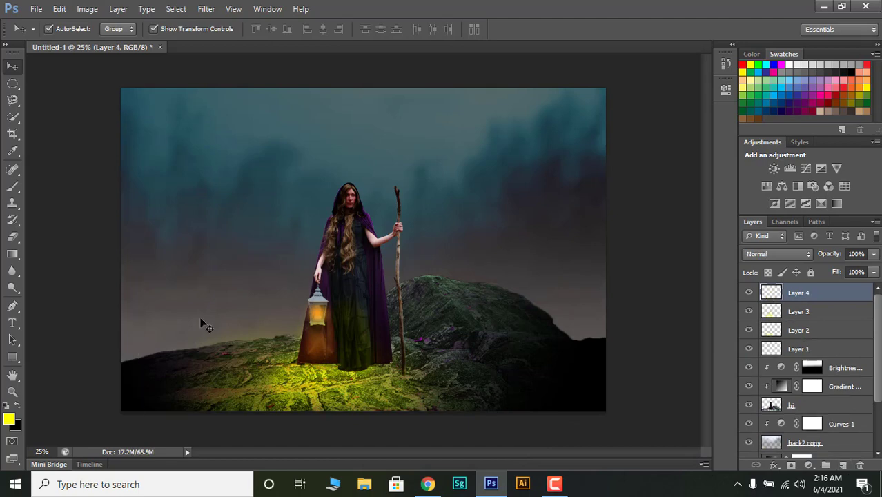
{"action": "left_click", "coordinate": [766, 253]}
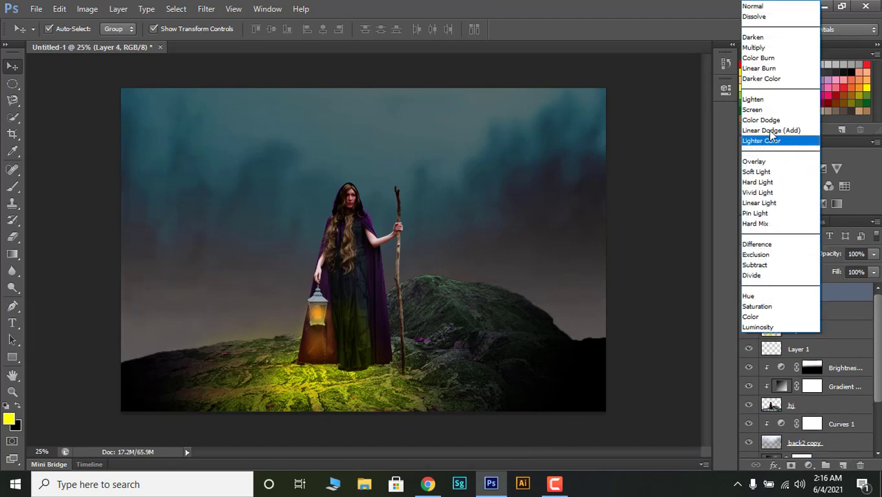
{"action": "left_click", "coordinate": [771, 122]}
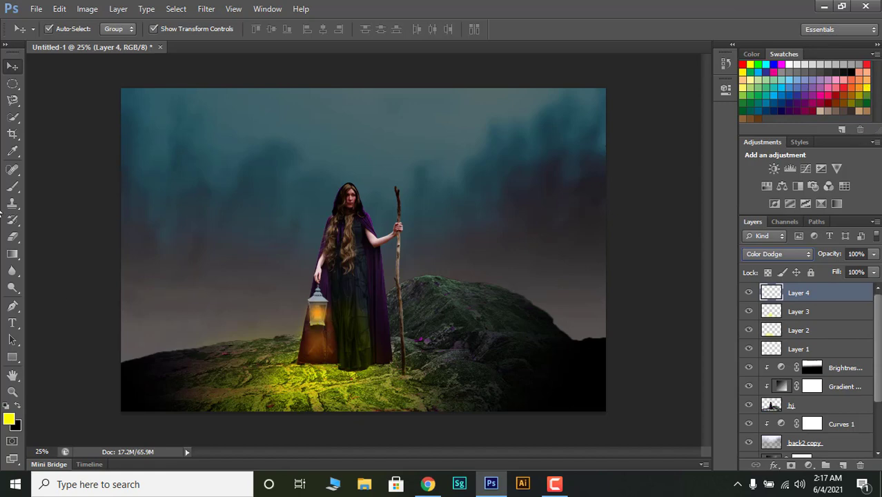
{"action": "left_click", "coordinate": [12, 186]}
{"action": "left_click", "coordinate": [269, 29]}
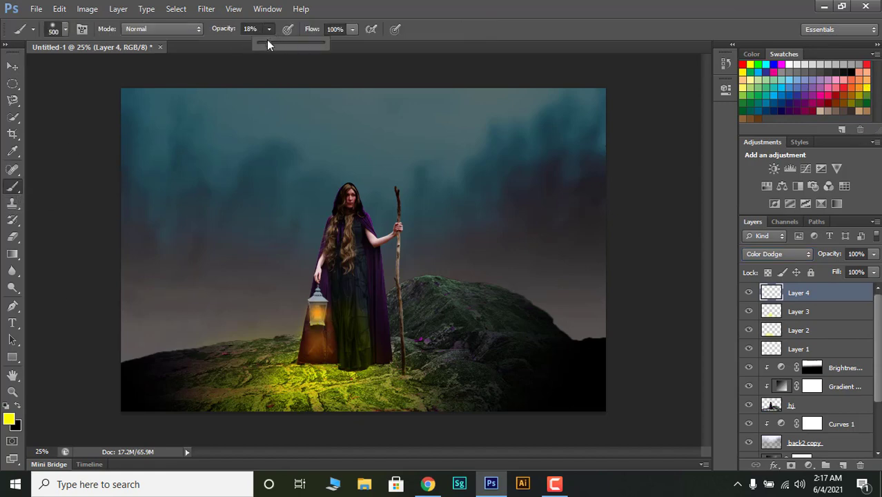
{"action": "key", "text": "bracketleft"}
{"action": "key", "text": "bracketleft"}
{"action": "key", "text": "bracketleft"}
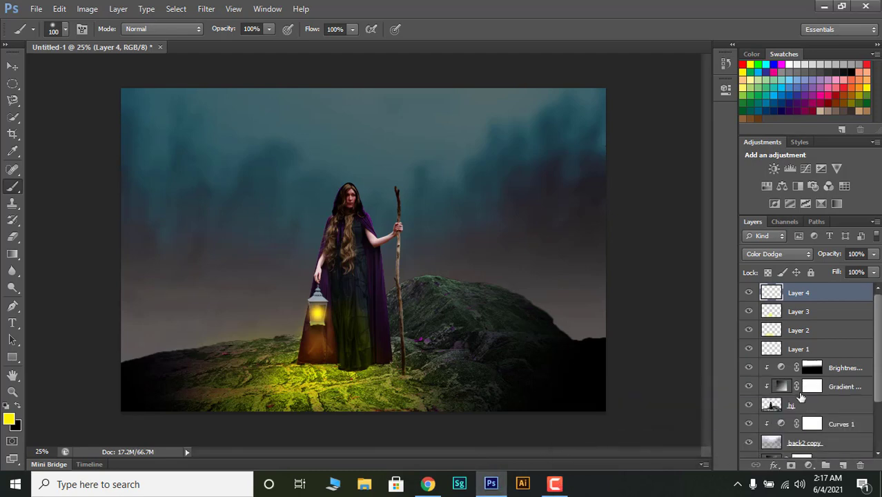
{"action": "scroll", "coordinate": [791, 385], "scroll_direction": "down", "scroll_amount": 1}
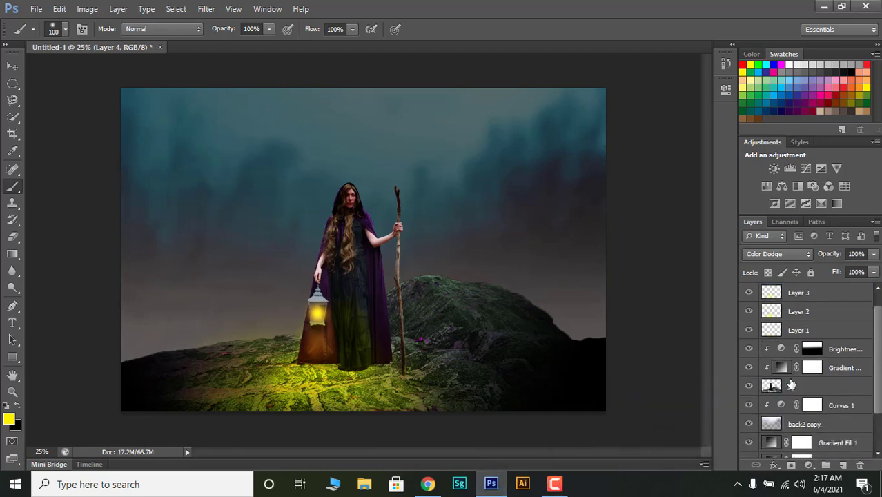
Step: Load the figure-and-hill selection, set the glow layer to Overlay, and paint orange light across the ground
{"action": "left_click", "coordinate": [771, 387], "text": "ctrl"}
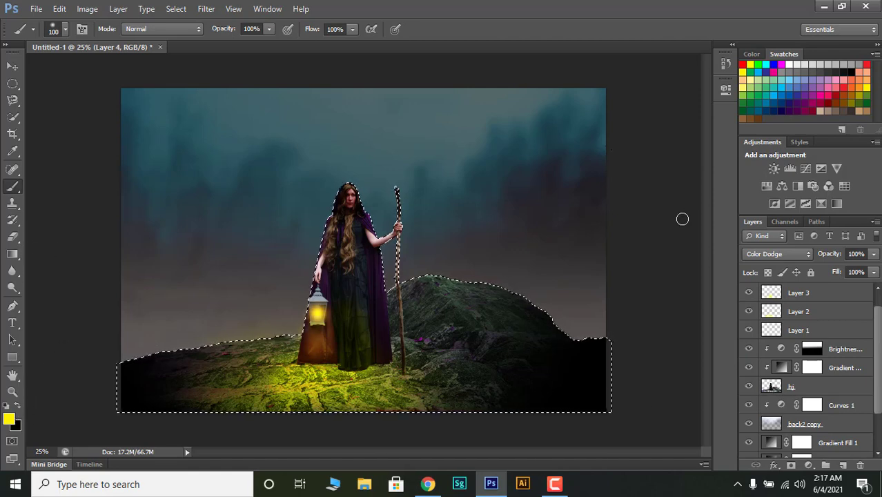
{"action": "left_click", "coordinate": [860, 80]}
{"action": "key", "text": "bracketright"}
{"action": "key", "text": "bracketright"}
{"action": "key", "text": "bracketright"}
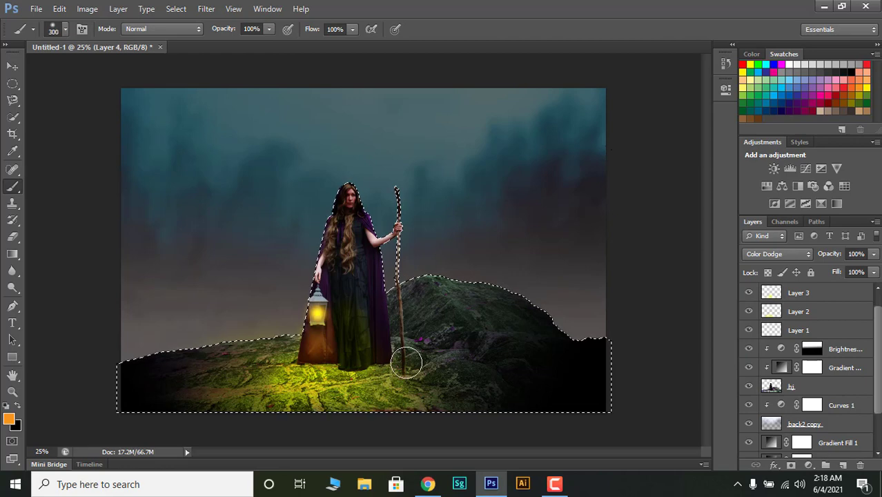
{"action": "left_click", "coordinate": [784, 256]}
{"action": "left_click", "coordinate": [754, 161]}
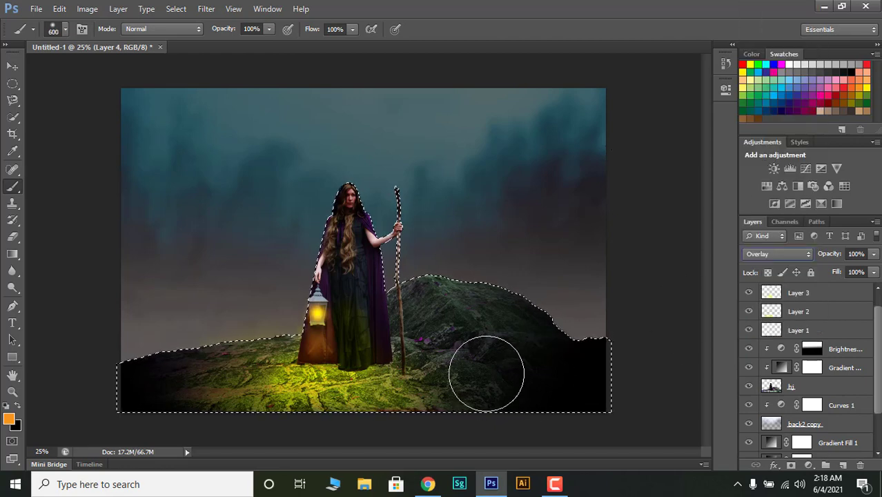
{"action": "mouse_move", "coordinate": [487, 372]}
{"action": "left_mouse_down"}
{"action": "mouse_move", "coordinate": [366, 404]}
{"action": "mouse_move", "coordinate": [297, 389]}
{"action": "left_mouse_up"}
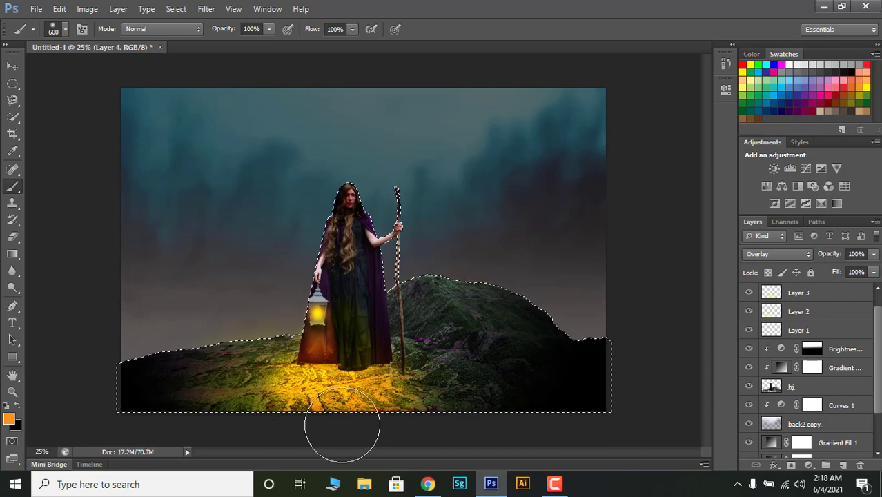
{"action": "left_click", "coordinate": [748, 312]}
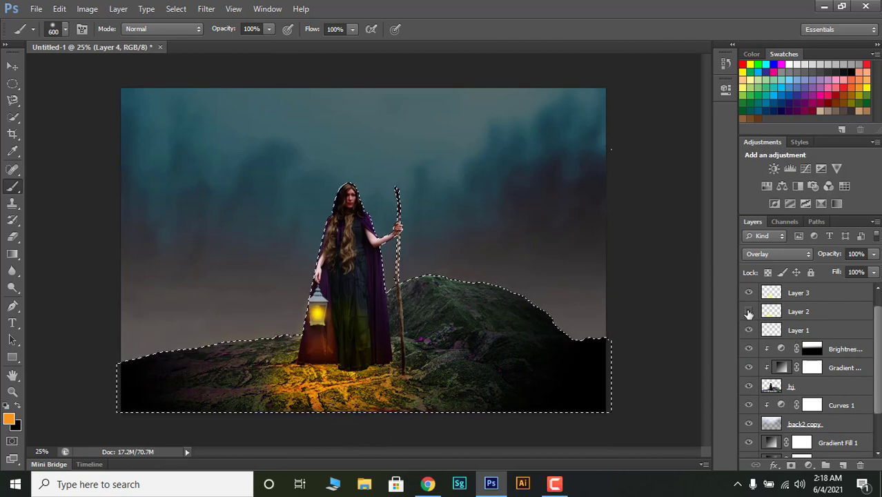
{"action": "left_click", "coordinate": [749, 312]}
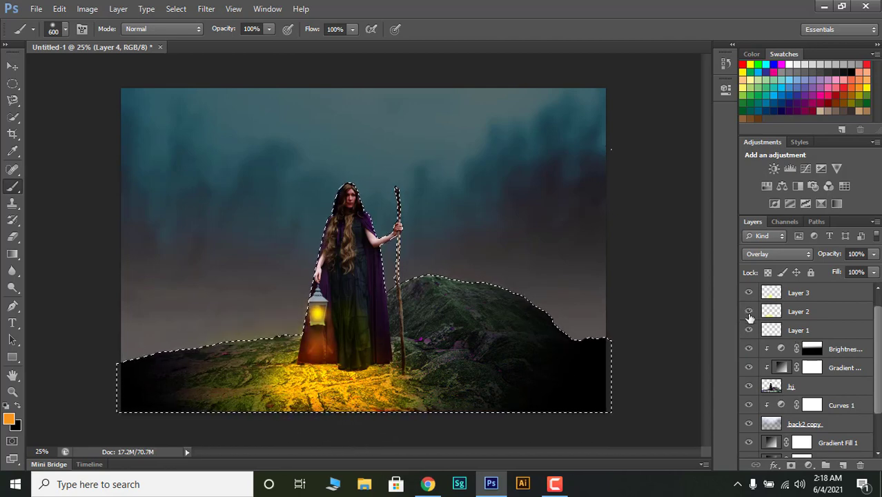
{"action": "left_click", "coordinate": [749, 314]}
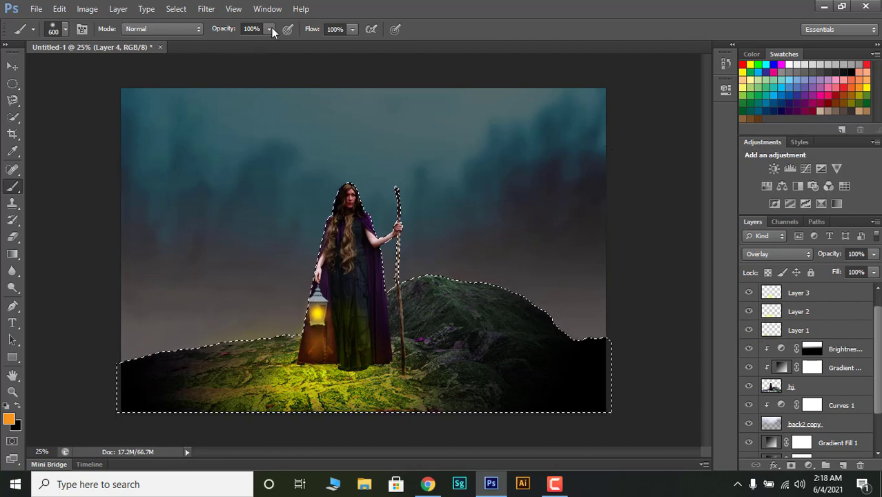
Step: Add warm light around the lantern base and further left at 41–55% brush opacity
{"action": "left_click_drag", "start_coordinate": [271, 29], "coordinate": [229, 39]}
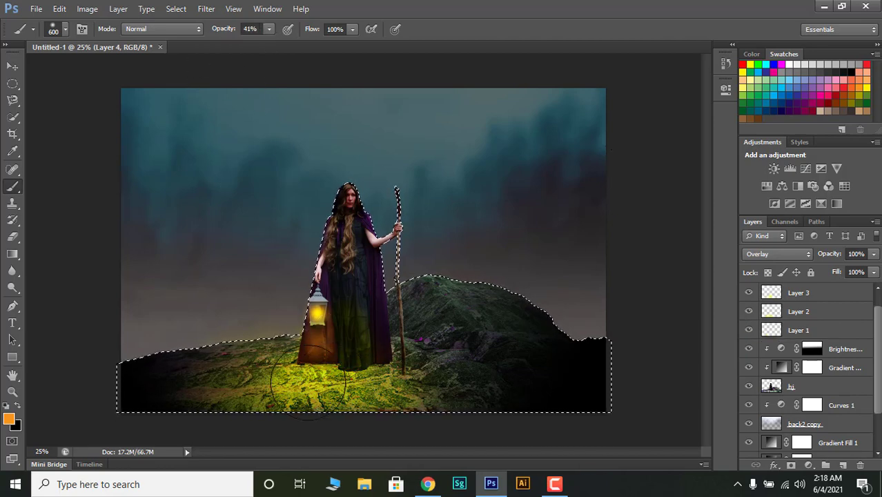
{"action": "left_click_drag", "start_coordinate": [310, 381], "coordinate": [319, 379]}
{"action": "key", "text": "bracketleft"}
{"action": "key", "text": "bracketleft"}
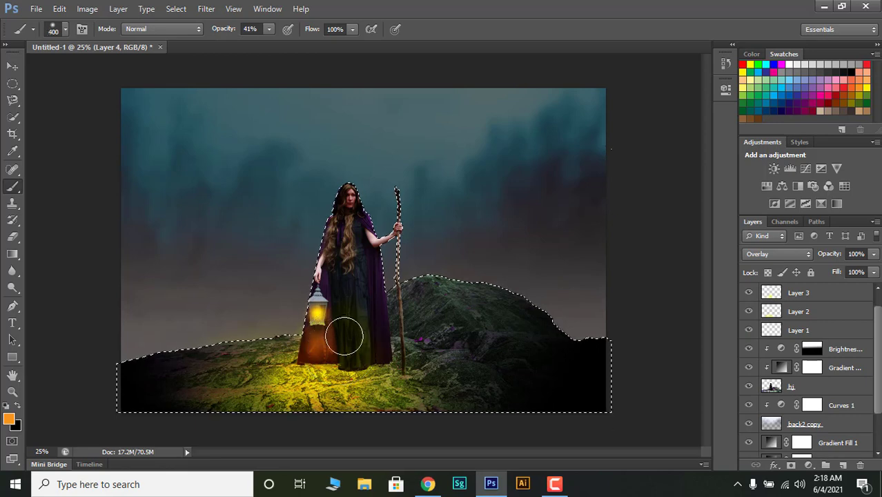
{"action": "key", "text": "bracketleft"}
{"action": "key", "text": "bracketleft"}
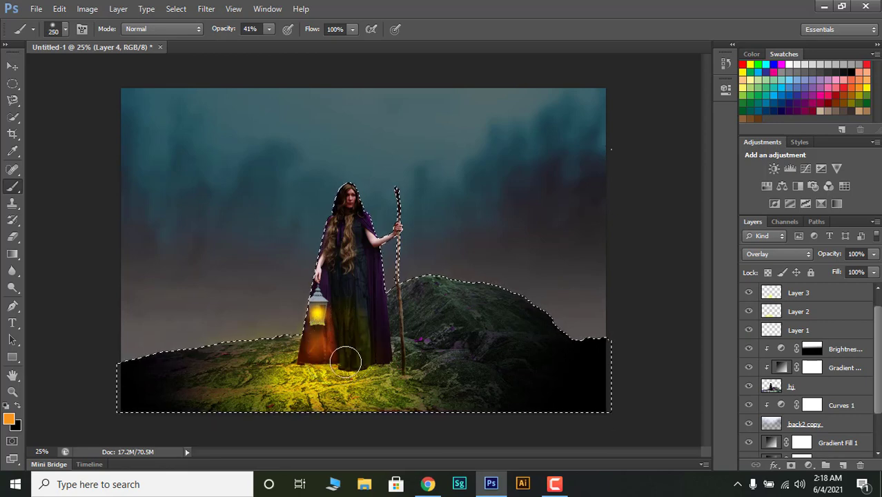
{"action": "left_click", "coordinate": [269, 28]}
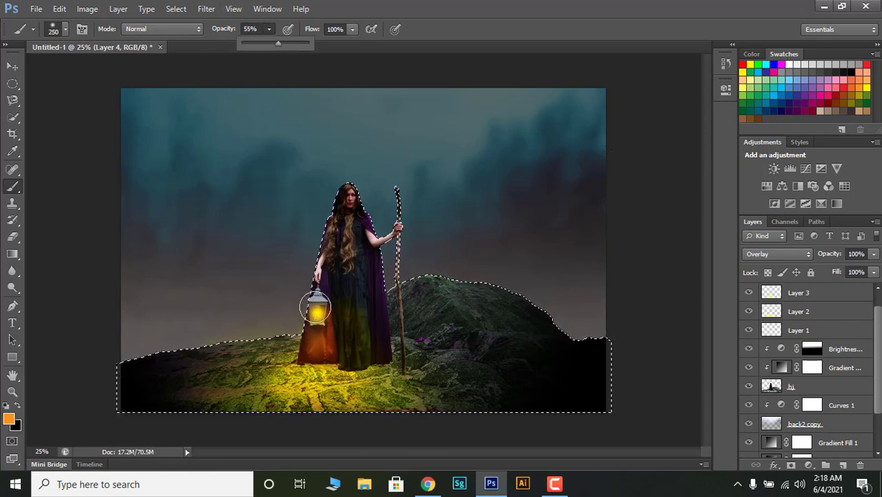
{"action": "left_click", "coordinate": [342, 318]}
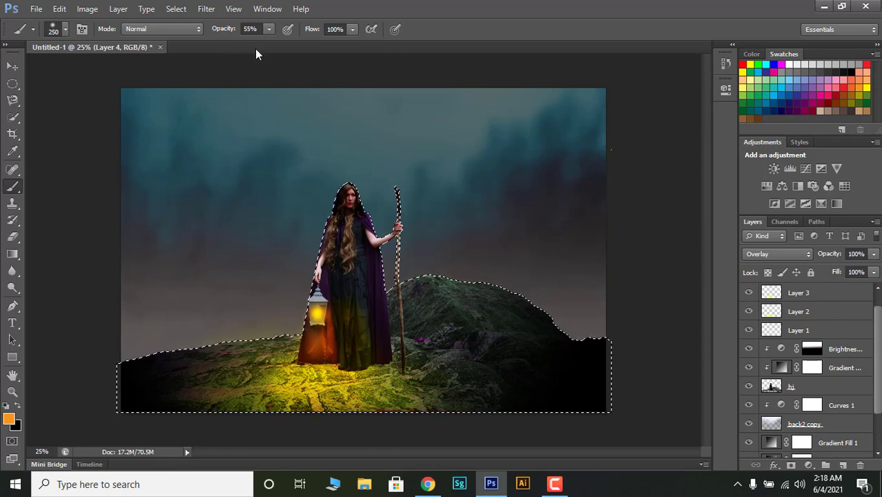
{"action": "left_click_drag", "start_coordinate": [310, 382], "coordinate": [221, 391]}
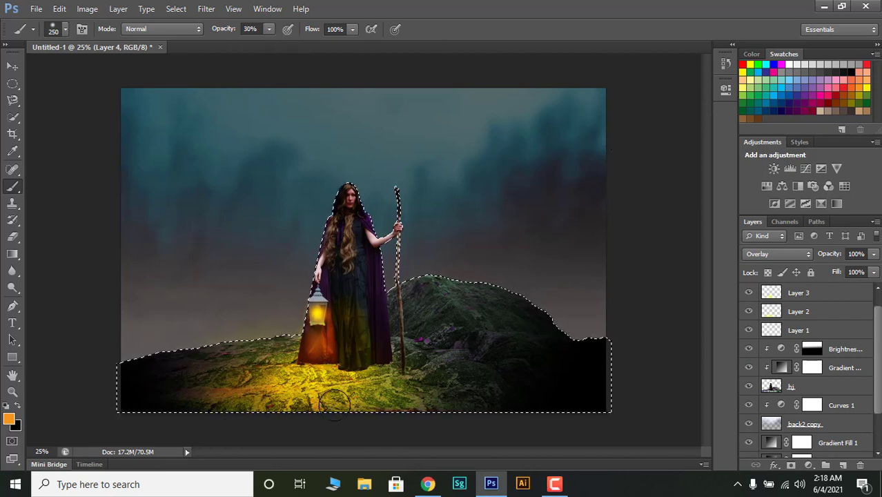
Step: Lower Layer 2's opacity to 42%
{"action": "left_click", "coordinate": [820, 311]}
{"action": "left_click", "coordinate": [873, 254]}
{"action": "left_click_drag", "start_coordinate": [871, 269], "coordinate": [842, 274]}
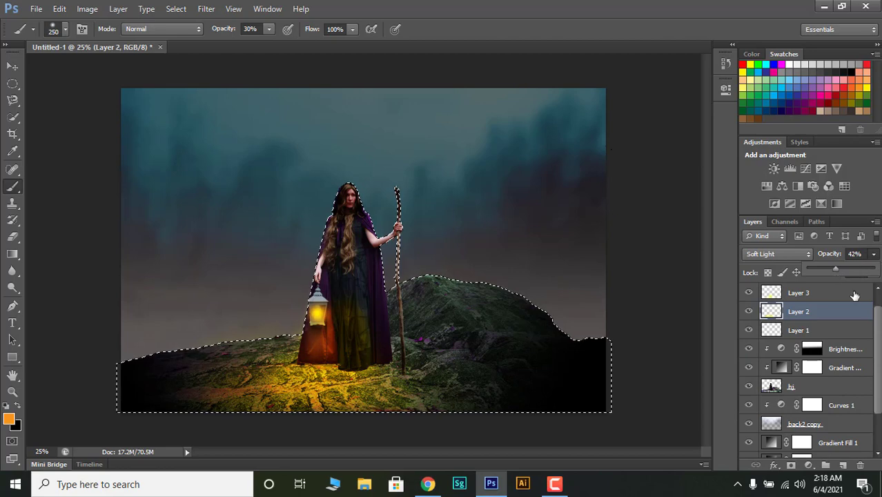
{"action": "left_click", "coordinate": [874, 274]}
Step: Set Layer 1's opacity to 70% and review Layer 3, leaving it at 100%
{"action": "left_click", "coordinate": [844, 298]}
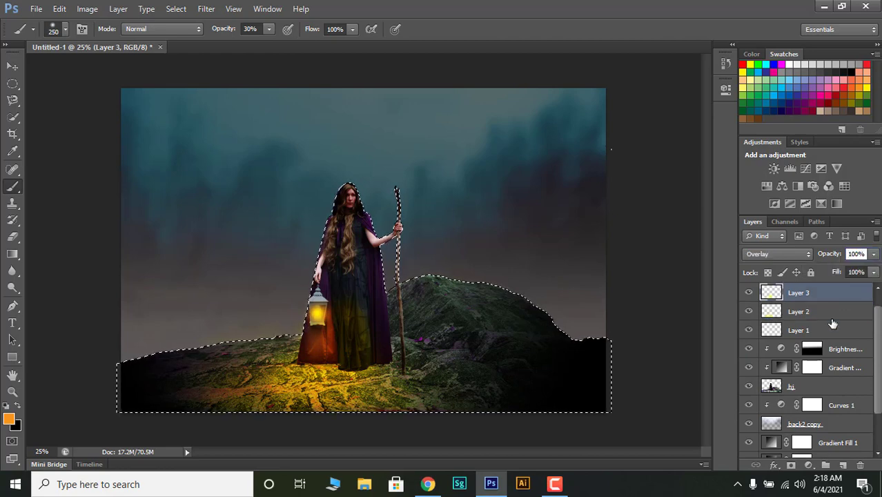
{"action": "left_click", "coordinate": [831, 330]}
{"action": "left_click", "coordinate": [873, 254]}
{"action": "left_click_drag", "start_coordinate": [871, 269], "coordinate": [850, 271]}
{"action": "left_click", "coordinate": [849, 311]}
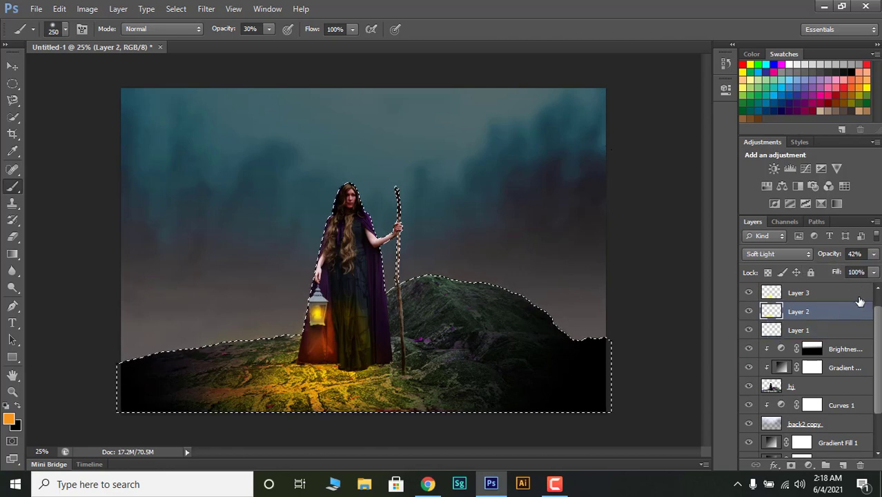
{"action": "left_click", "coordinate": [861, 296]}
{"action": "left_click", "coordinate": [873, 254]}
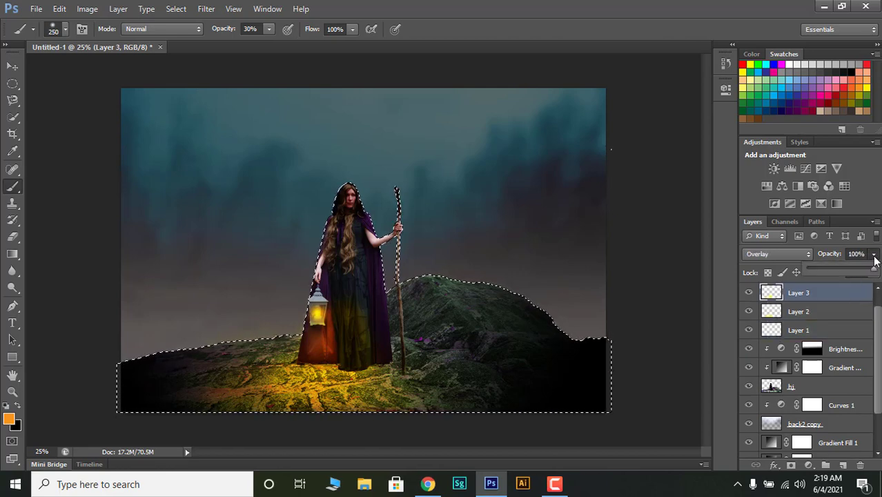
{"action": "mouse_move", "coordinate": [870, 270]}
{"action": "left_mouse_down"}
{"action": "mouse_move", "coordinate": [847, 271]}
{"action": "mouse_move", "coordinate": [874, 269]}
{"action": "left_mouse_up"}
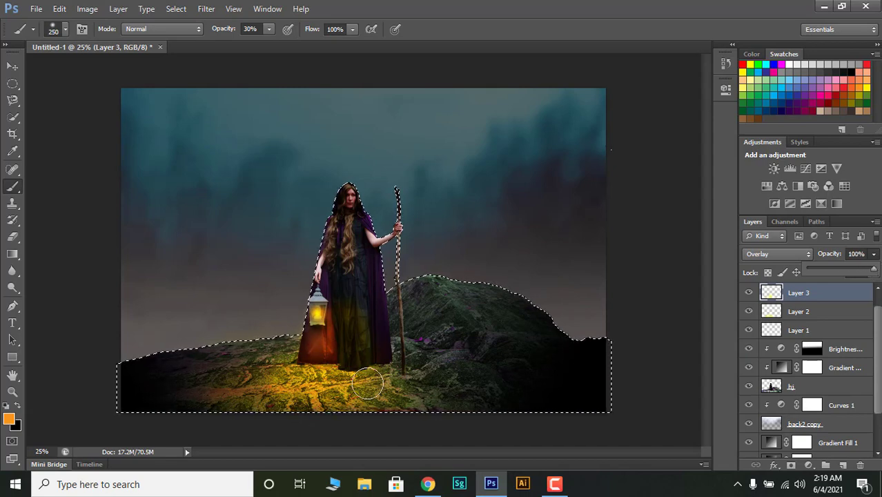
Step: Raise the brush opacity to 42% and build up more orange glow left of the lantern
{"action": "left_click", "coordinate": [269, 28]}
{"action": "left_click_drag", "start_coordinate": [268, 42], "coordinate": [276, 46]}
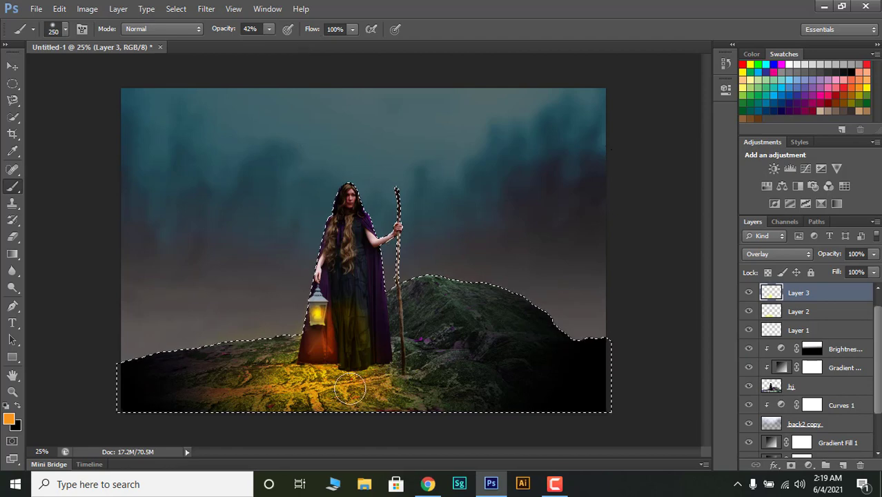
{"action": "mouse_move", "coordinate": [259, 397]}
{"action": "left_mouse_down"}
{"action": "mouse_move", "coordinate": [252, 409]}
{"action": "mouse_move", "coordinate": [400, 380]}
{"action": "mouse_move", "coordinate": [446, 382]}
{"action": "mouse_move", "coordinate": [441, 368]}
{"action": "mouse_move", "coordinate": [391, 399]}
{"action": "mouse_move", "coordinate": [488, 400]}
{"action": "mouse_move", "coordinate": [454, 373]}
{"action": "mouse_move", "coordinate": [515, 384]}
{"action": "mouse_move", "coordinate": [462, 375]}
{"action": "mouse_move", "coordinate": [433, 400]}
{"action": "mouse_move", "coordinate": [240, 370]}
{"action": "mouse_move", "coordinate": [175, 378]}
{"action": "left_mouse_up"}
{"action": "mouse_move", "coordinate": [204, 421]}
{"action": "left_mouse_down"}
{"action": "mouse_move", "coordinate": [409, 359]}
{"action": "mouse_move", "coordinate": [459, 412]}
{"action": "mouse_move", "coordinate": [297, 380]}
{"action": "mouse_move", "coordinate": [311, 329]}
{"action": "left_mouse_up"}
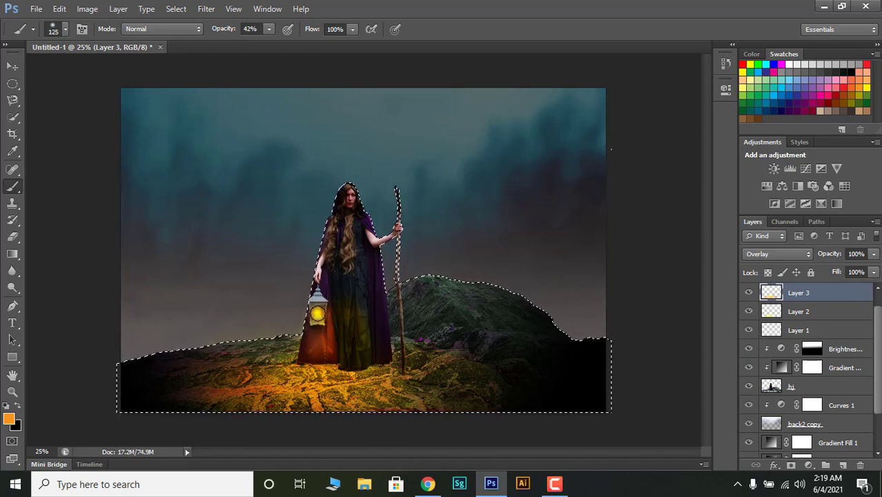
Step: Resize the brush between 90 and 200, then deselect the woman and hill
{"action": "key", "text": "bracketleft"}
{"action": "key", "text": "bracketleft"}
{"action": "left_click", "coordinate": [269, 30]}
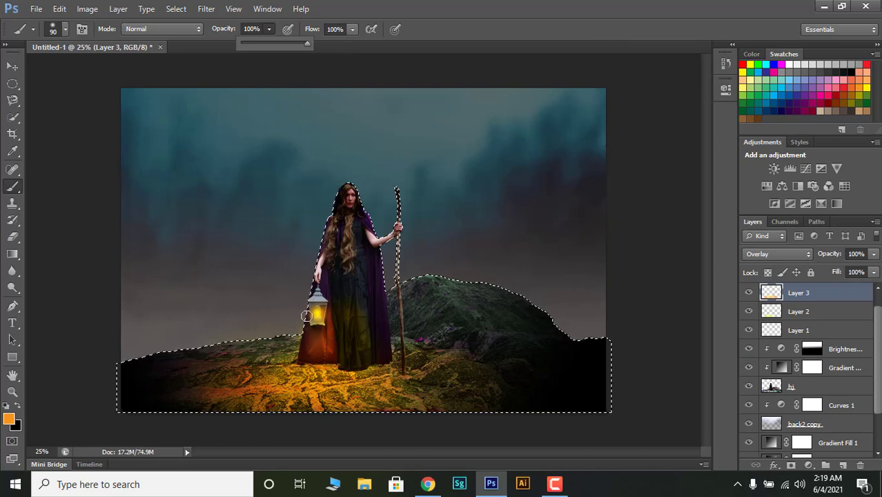
{"action": "key", "text": "Return"}
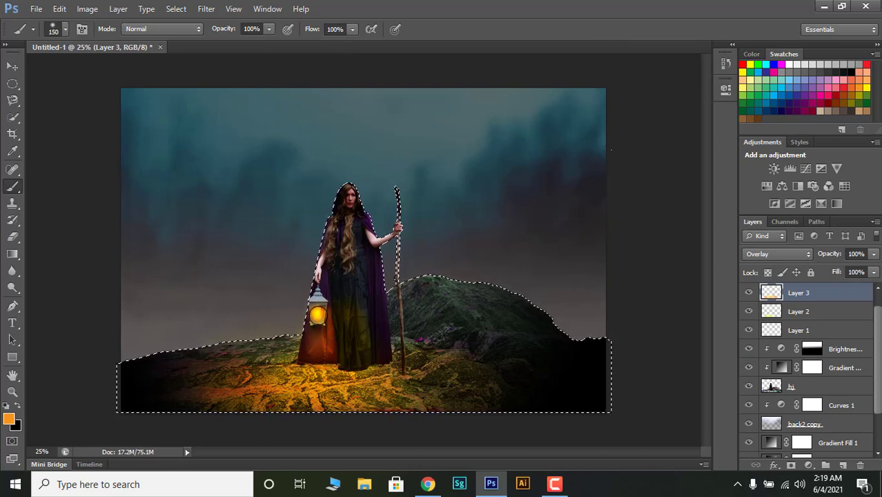
{"action": "key", "text": "bracketright"}
{"action": "key", "text": "bracketright"}
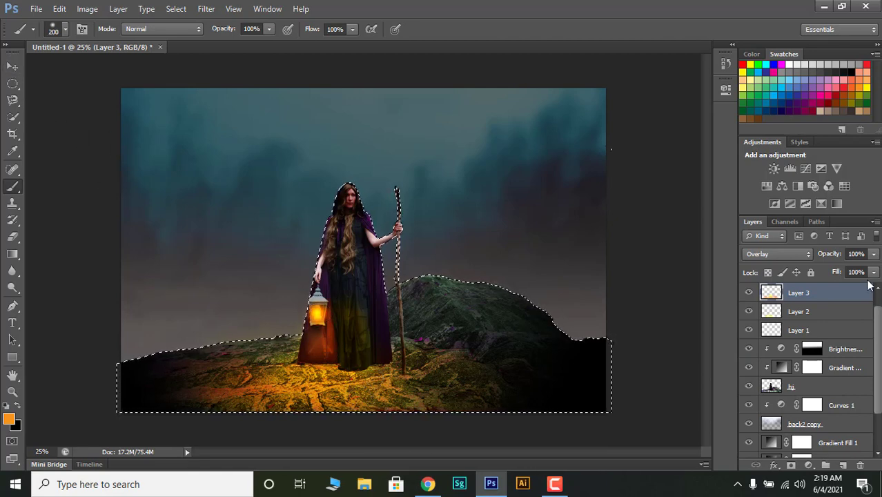
{"action": "key", "text": "ctrl+d"}
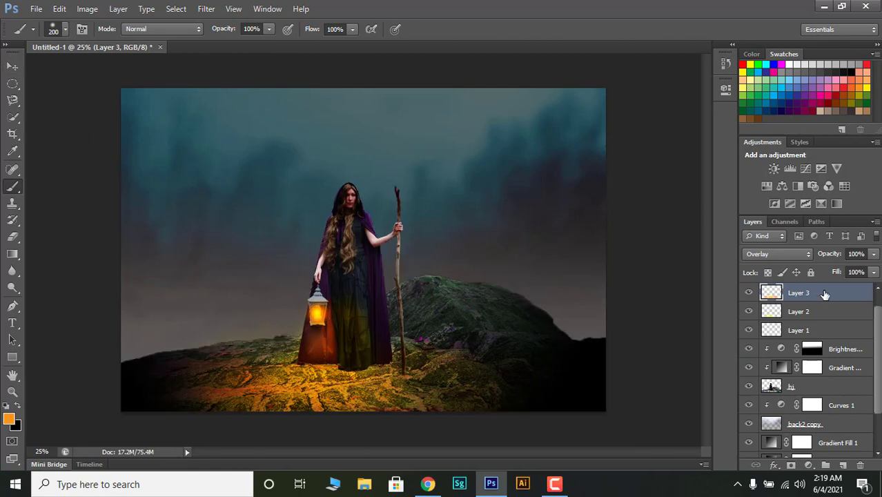
{"action": "left_click", "coordinate": [808, 465]}
Step: Add a Curves adjustment layer and pull down the Red and Green channel curves
{"action": "left_click", "coordinate": [779, 261]}
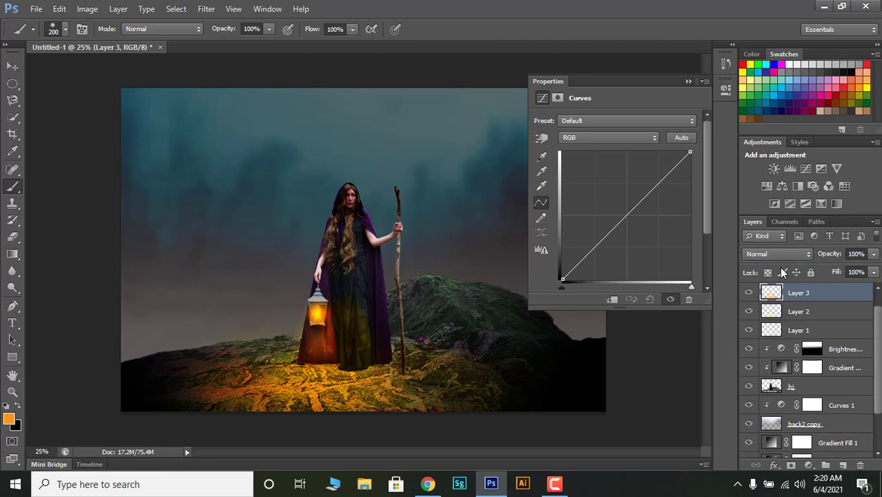
{"action": "left_click", "coordinate": [612, 299]}
{"action": "left_click", "coordinate": [594, 138]}
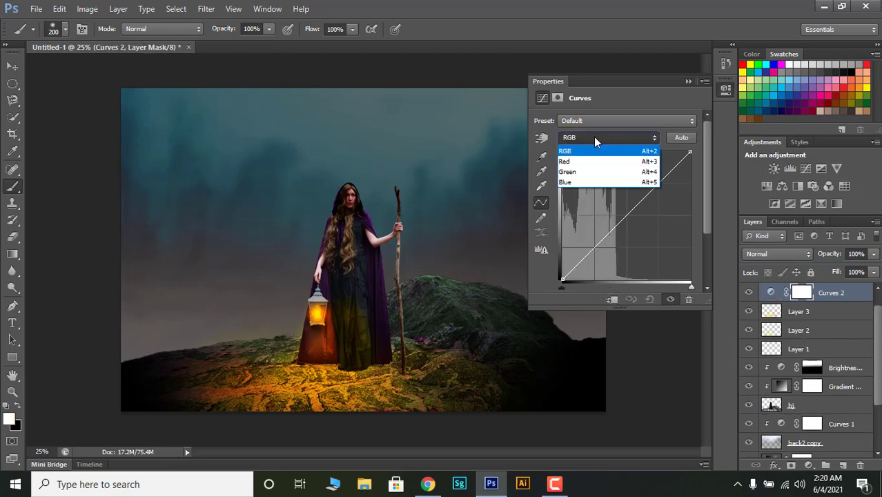
{"action": "left_click", "coordinate": [593, 166]}
{"action": "left_click_drag", "start_coordinate": [691, 153], "coordinate": [705, 200]}
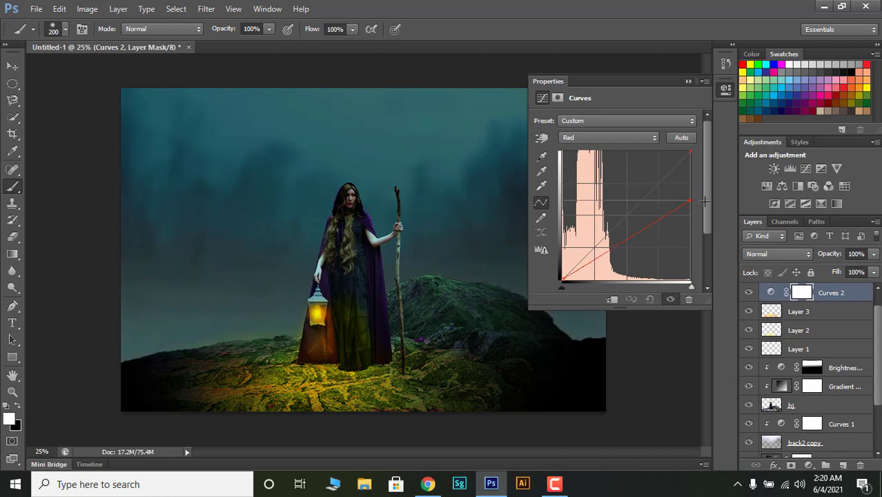
{"action": "mouse_move", "coordinate": [704, 200]}
{"action": "left_mouse_down"}
{"action": "mouse_move", "coordinate": [708, 177]}
{"action": "mouse_move", "coordinate": [695, 189]}
{"action": "mouse_move", "coordinate": [695, 180]}
{"action": "left_mouse_up"}
{"action": "left_click", "coordinate": [624, 138]}
{"action": "left_click", "coordinate": [614, 172]}
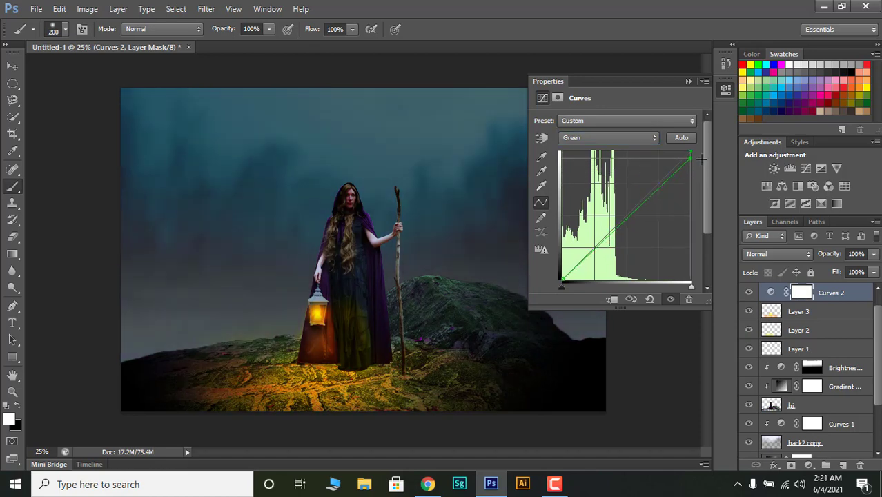
{"action": "mouse_move", "coordinate": [628, 228]}
{"action": "left_mouse_down"}
{"action": "mouse_move", "coordinate": [633, 241]}
{"action": "mouse_move", "coordinate": [633, 232]}
{"action": "left_mouse_up"}
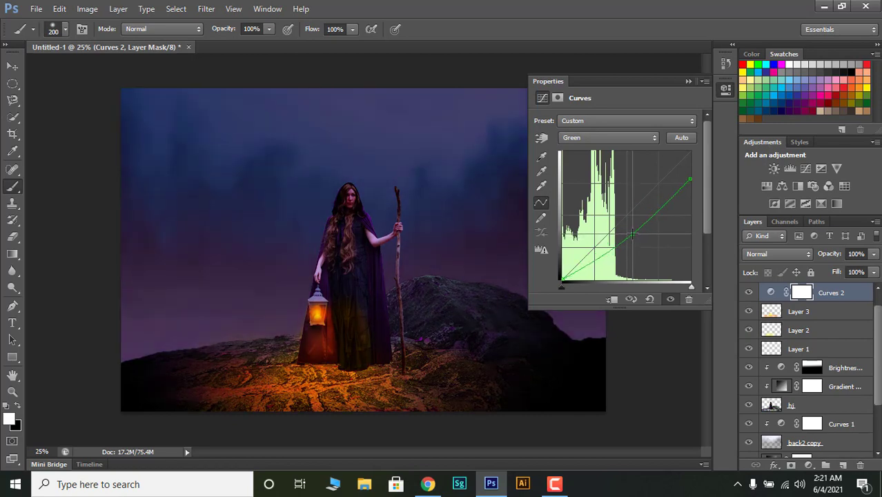
Step: Bend the Blue channel curve down for a moodier night tone and collapse Properties
{"action": "left_click", "coordinate": [609, 143]}
{"action": "left_click", "coordinate": [566, 181]}
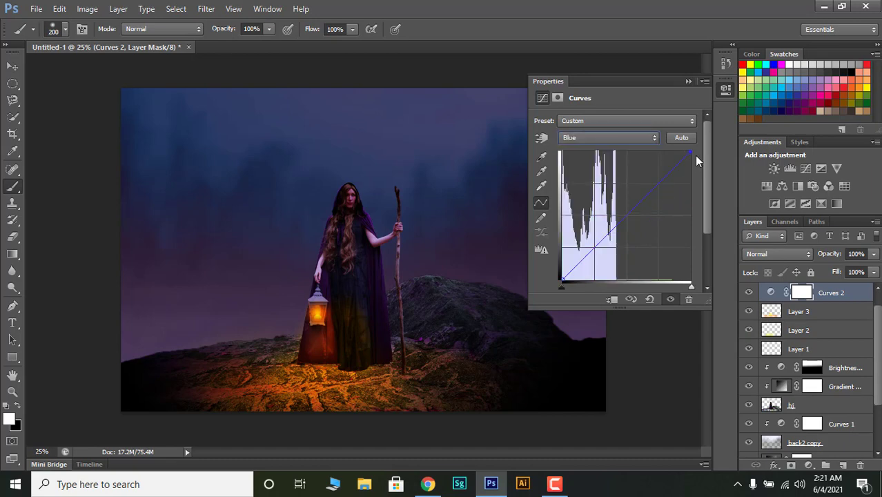
{"action": "left_click_drag", "start_coordinate": [690, 150], "coordinate": [689, 178]}
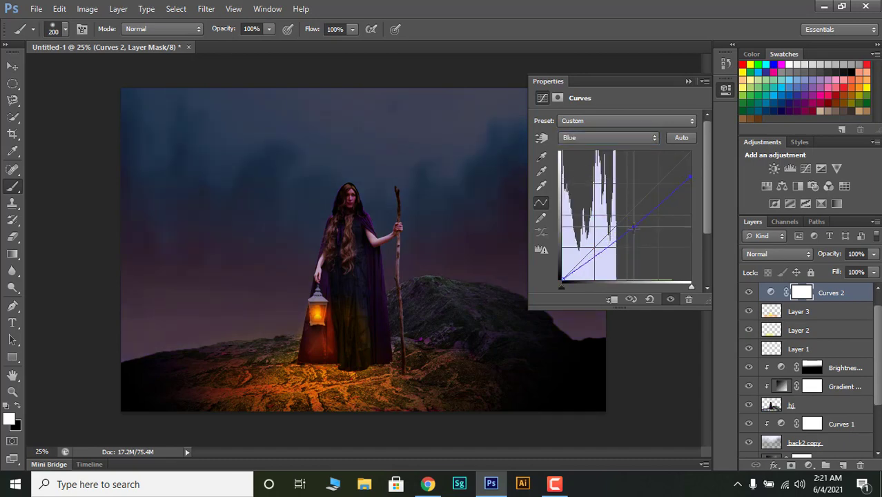
{"action": "left_click_drag", "start_coordinate": [635, 221], "coordinate": [635, 234]}
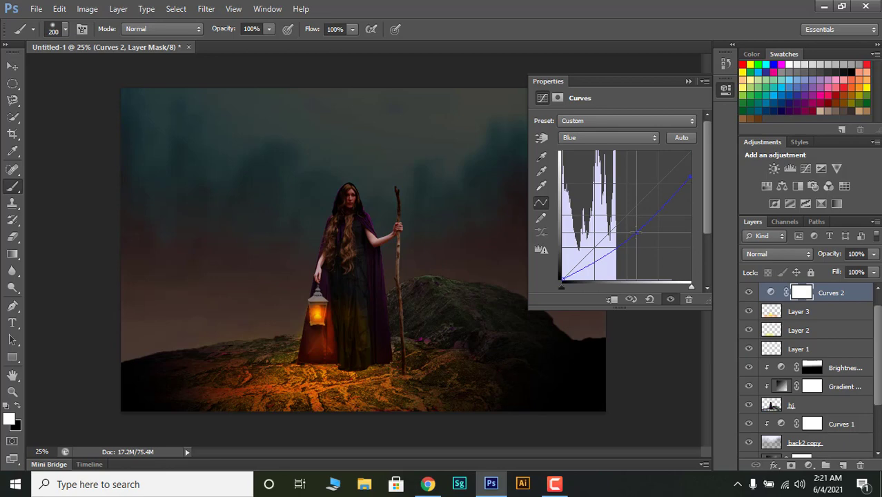
{"action": "left_click_drag", "start_coordinate": [636, 234], "coordinate": [636, 216]}
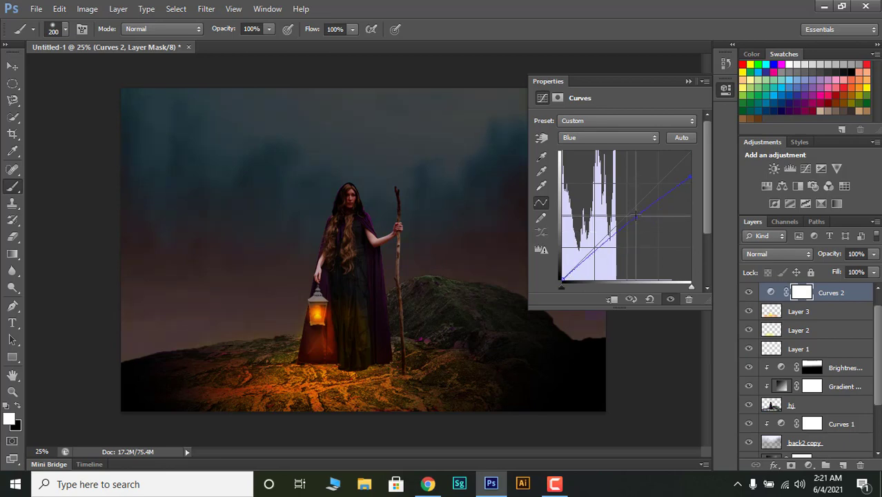
{"action": "left_click_drag", "start_coordinate": [690, 178], "coordinate": [690, 151]}
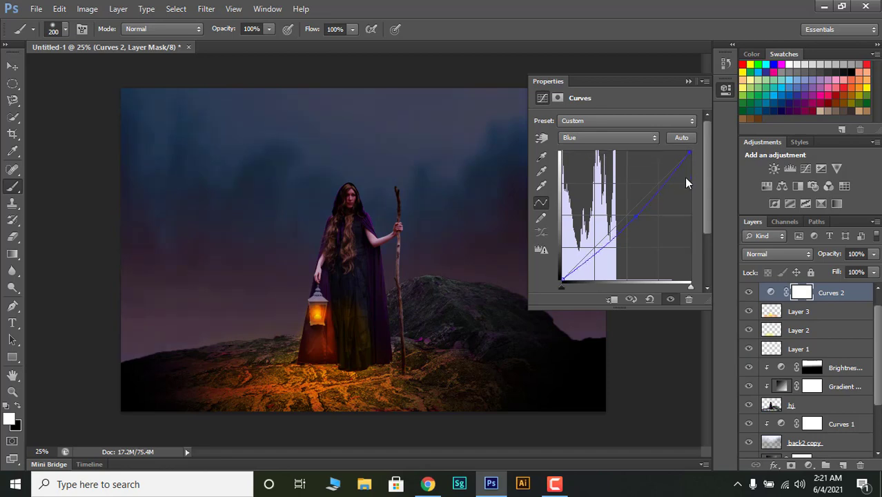
{"action": "left_click_drag", "start_coordinate": [641, 214], "coordinate": [642, 219]}
{"action": "left_click", "coordinate": [693, 82]}
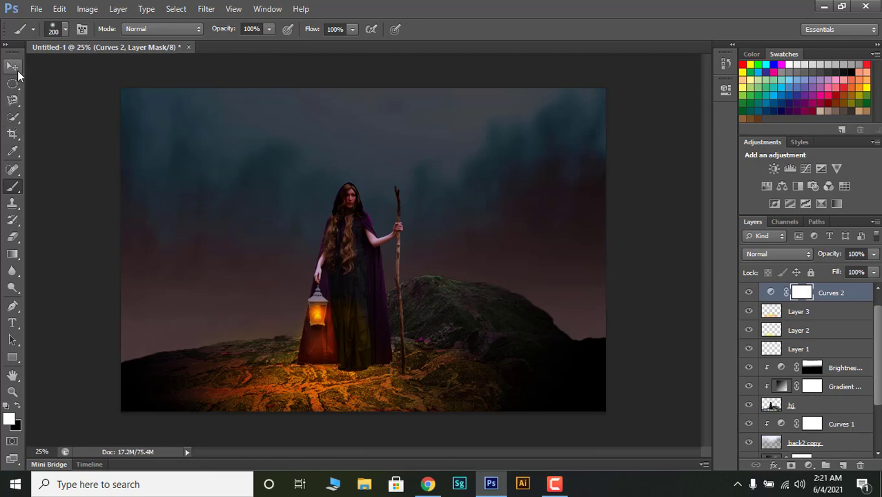
{"action": "left_click", "coordinate": [17, 69]}
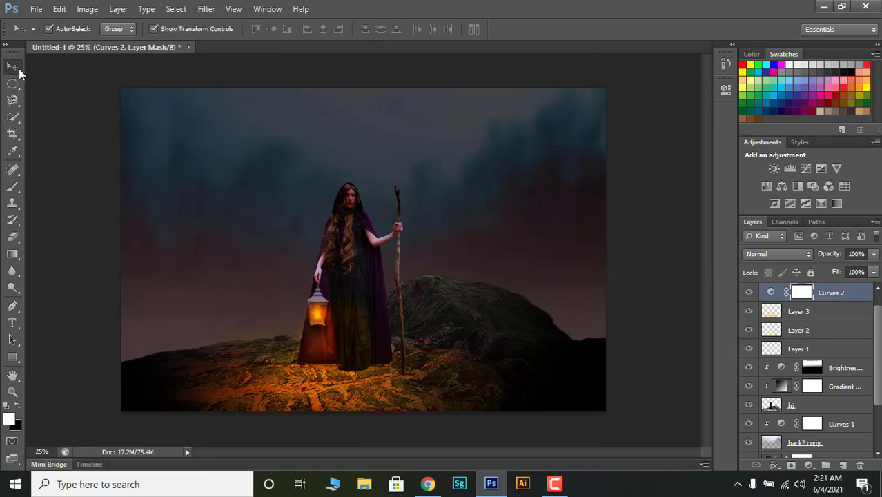
{"action": "left_click", "coordinate": [767, 253]}
{"action": "left_click", "coordinate": [761, 174]}
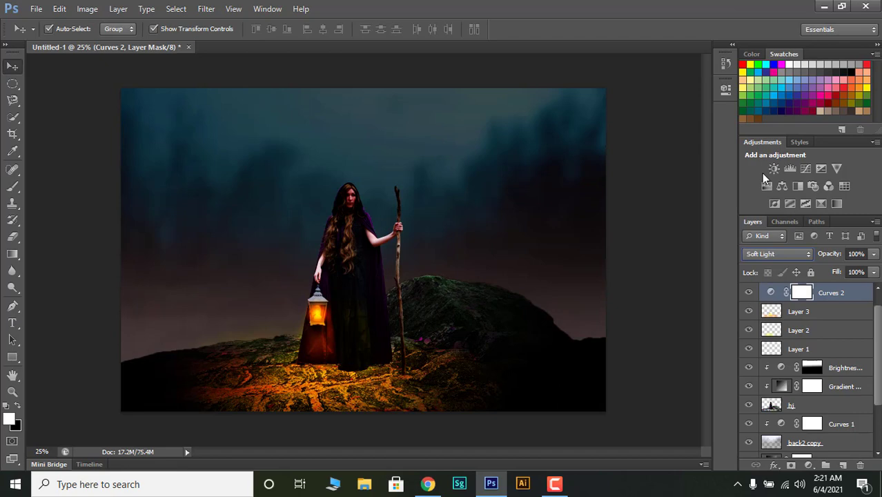
{"action": "left_click", "coordinate": [767, 254]}
{"action": "left_click", "coordinate": [768, 9]}
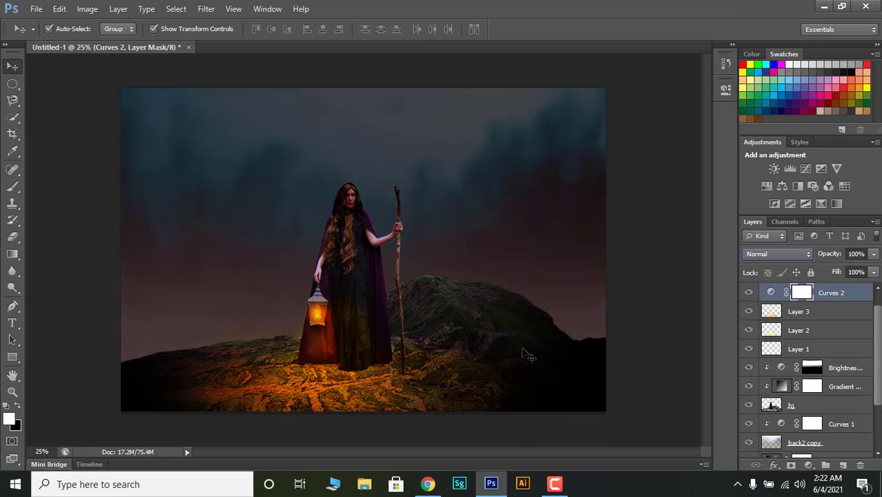
{"action": "left_click", "coordinate": [526, 345]}
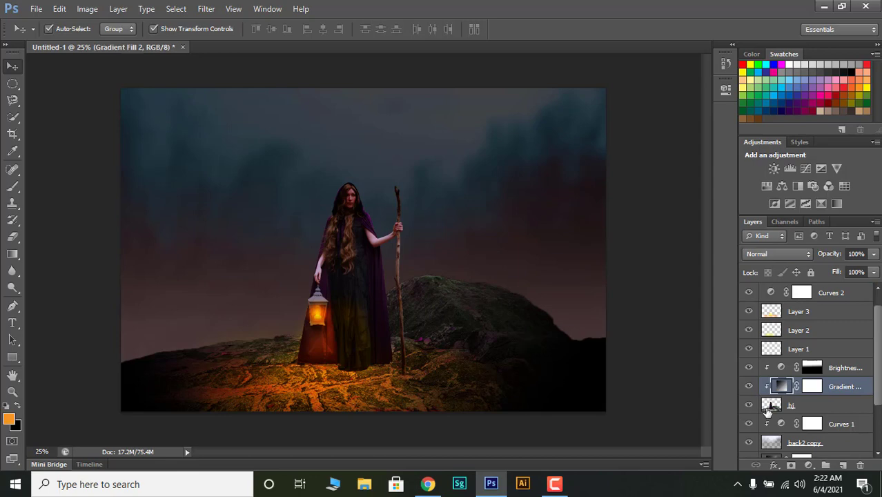
{"action": "left_click", "coordinate": [552, 486]}
{"action": "left_click", "coordinate": [801, 297]}
Step: Reopen Curves 2, bow the RGB curve up to brighten, and lower the Red midpoint slightly
{"action": "double_click", "coordinate": [772, 293]}
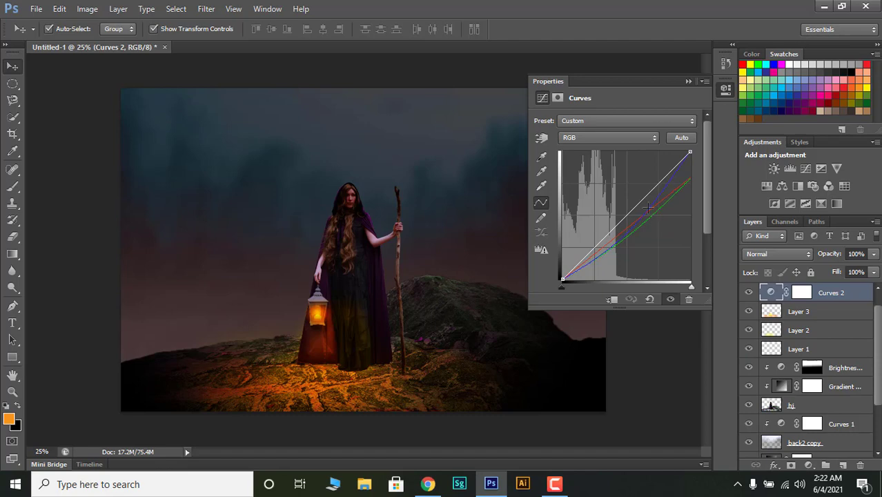
{"action": "left_click_drag", "start_coordinate": [647, 207], "coordinate": [639, 186]}
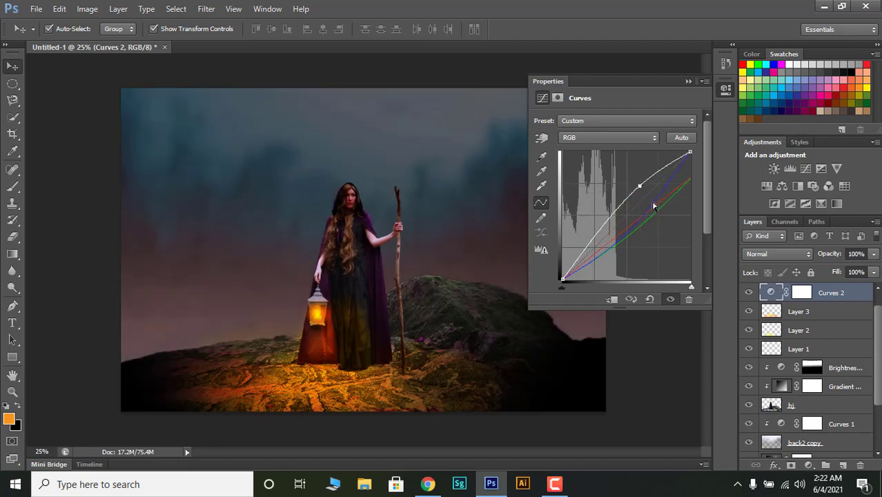
{"action": "left_click", "coordinate": [607, 137]}
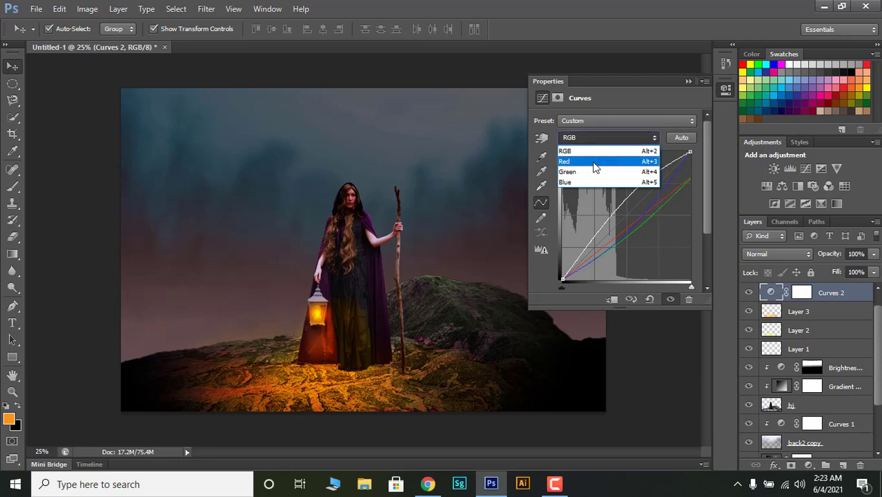
{"action": "left_click", "coordinate": [594, 161]}
{"action": "left_click_drag", "start_coordinate": [634, 214], "coordinate": [650, 230]}
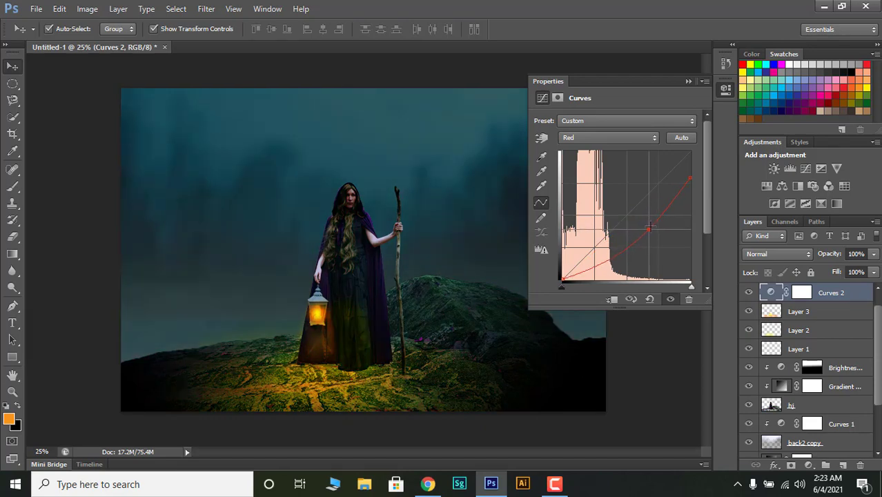
{"action": "left_click_drag", "start_coordinate": [651, 228], "coordinate": [649, 219]}
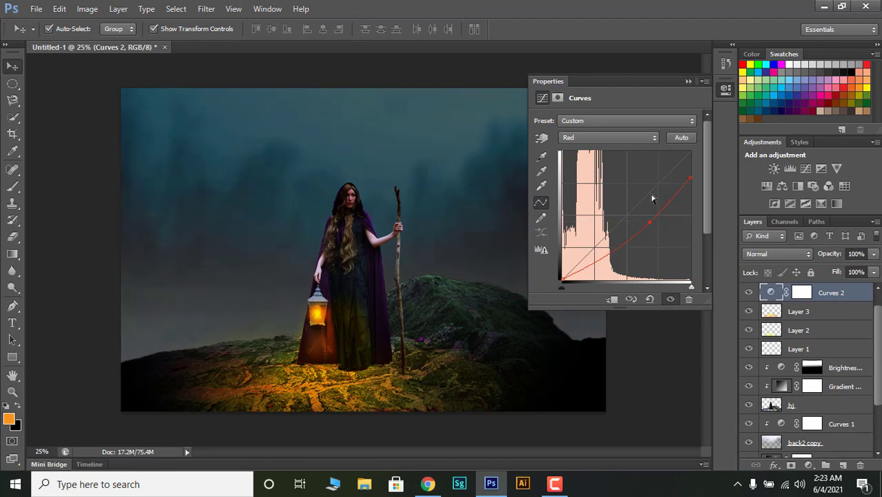
Step: Bend the Green curve toward teal and raise the Blue midpoint to cool the sky
{"action": "left_click", "coordinate": [617, 137]}
{"action": "left_click", "coordinate": [607, 169]}
{"action": "left_click_drag", "start_coordinate": [640, 228], "coordinate": [645, 224]}
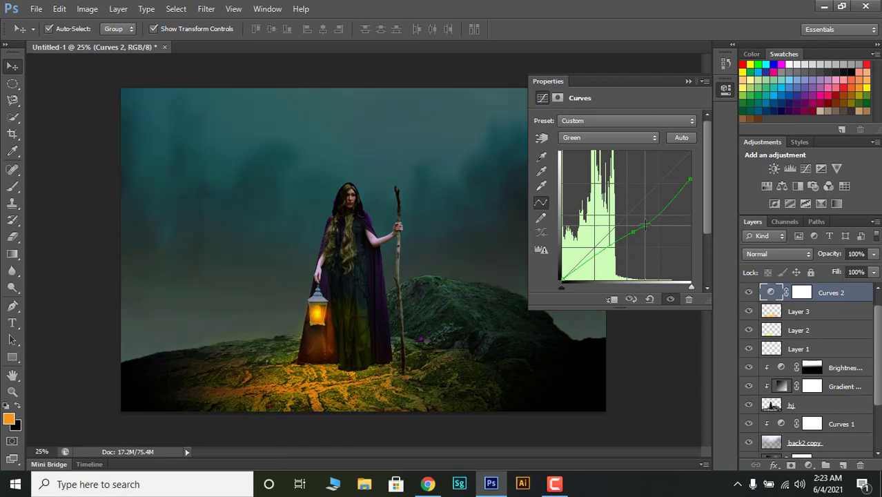
{"action": "left_click", "coordinate": [609, 140]}
{"action": "left_click", "coordinate": [600, 181]}
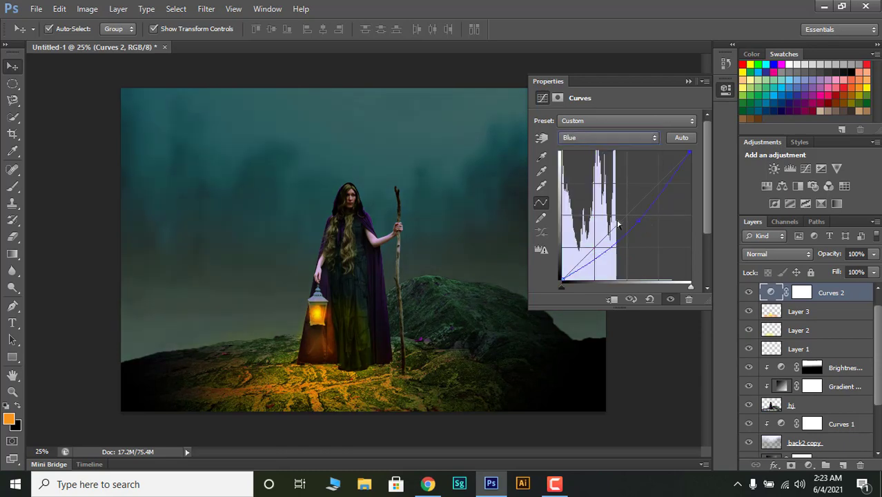
{"action": "left_click_drag", "start_coordinate": [639, 227], "coordinate": [635, 222]}
{"action": "left_click_drag", "start_coordinate": [693, 153], "coordinate": [691, 152]}
{"action": "left_click_drag", "start_coordinate": [635, 219], "coordinate": [644, 205]}
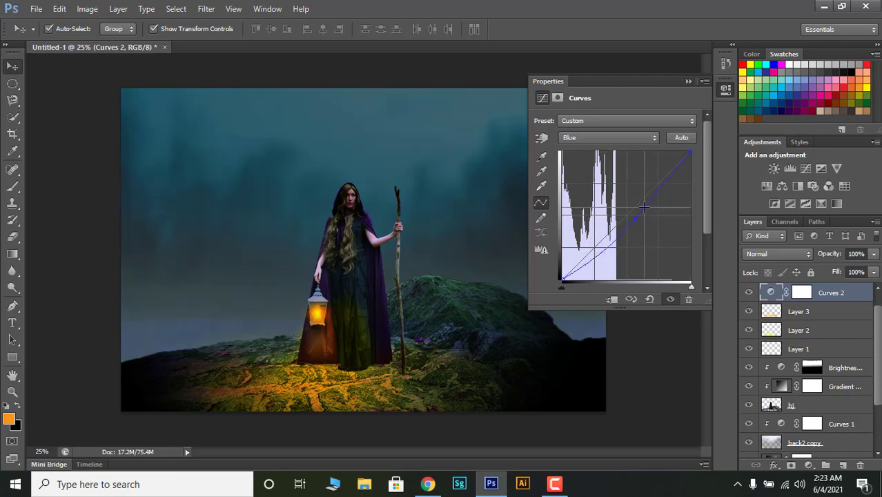